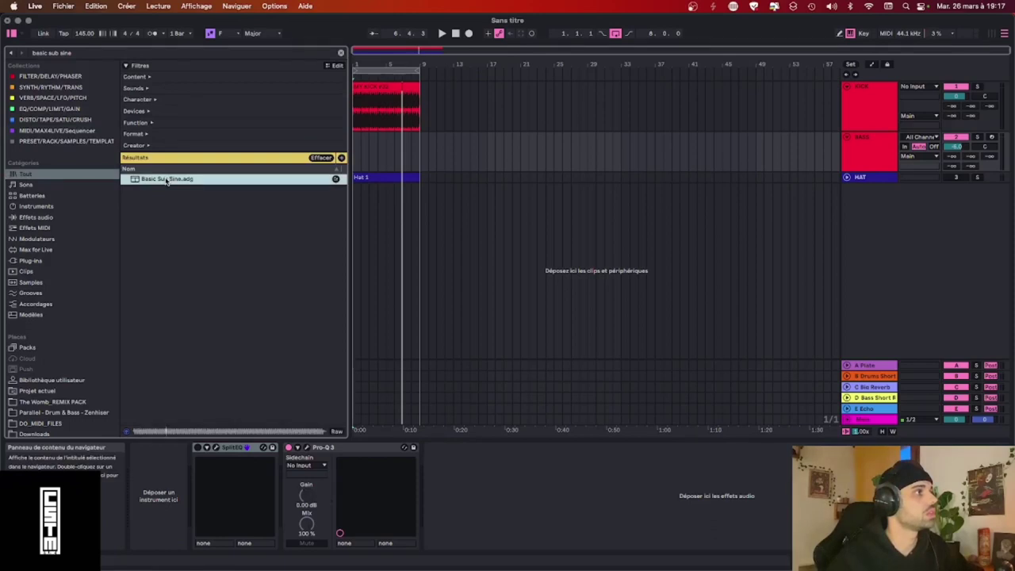
Load the Basic Sub Sine preset onto the BASS track and remove its SplitEQ and Pro-Q 3 devices.
{"action": "left_click_drag", "start_coordinate": [169, 197], "coordinate": [155, 507]}
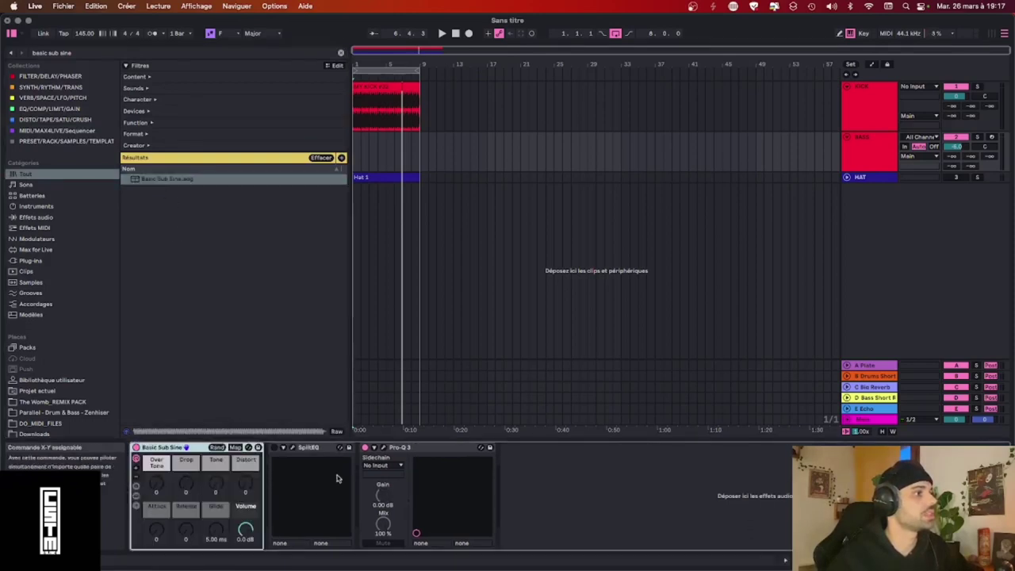
{"action": "left_click", "coordinate": [313, 448]}
{"action": "key", "text": "Delete"}
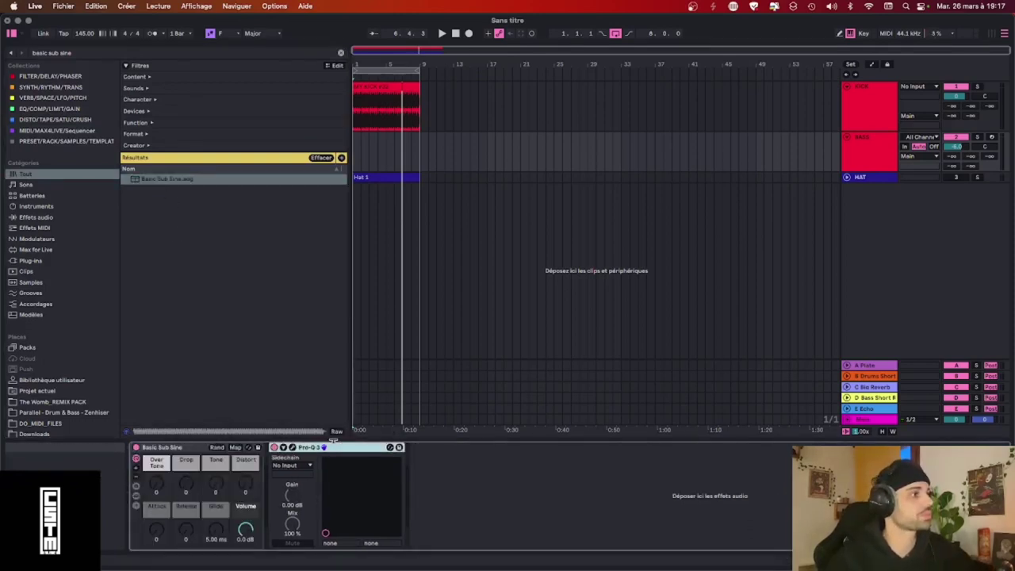
{"action": "key", "text": "Delete"}
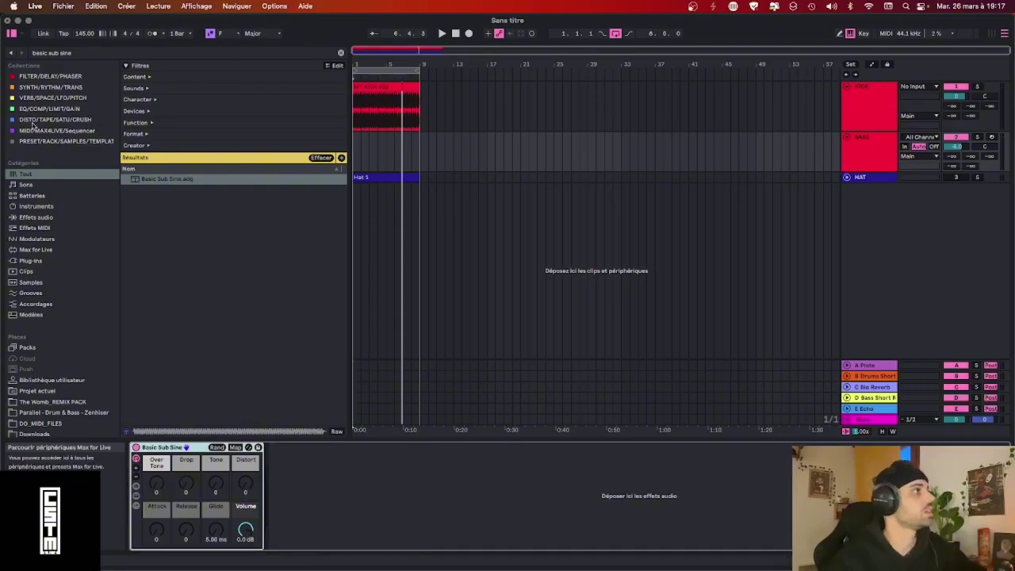
Clear the browser search and add the MDD__Pr8ba_1.2.2 sequencer from the MIDI/MAX4LIVE/Sequencer collection in front of Basic Sub Sine.
{"action": "left_click", "coordinate": [34, 121]}
{"action": "left_click", "coordinate": [41, 109]}
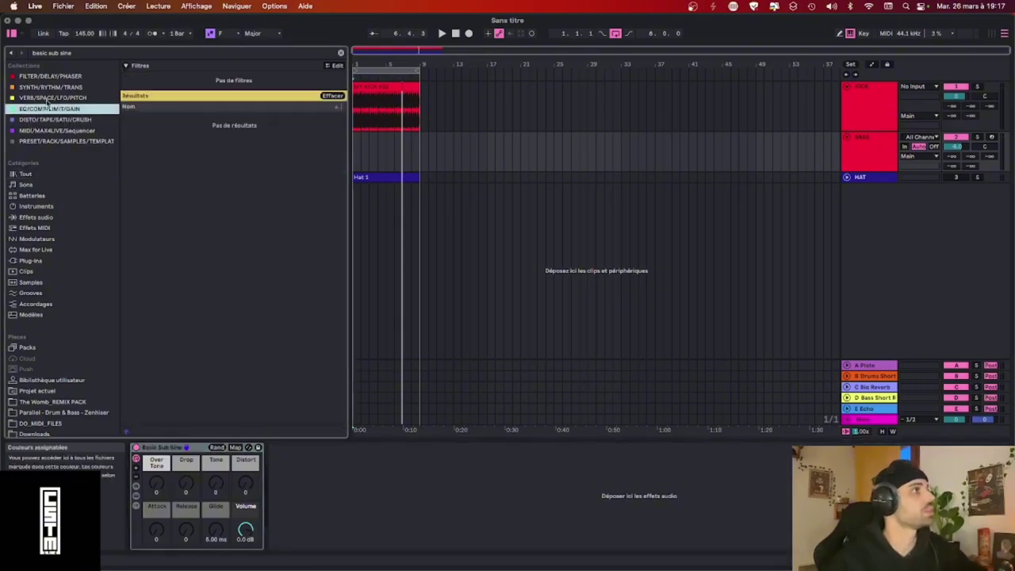
{"action": "left_click", "coordinate": [340, 53]}
{"action": "left_click", "coordinate": [47, 120]}
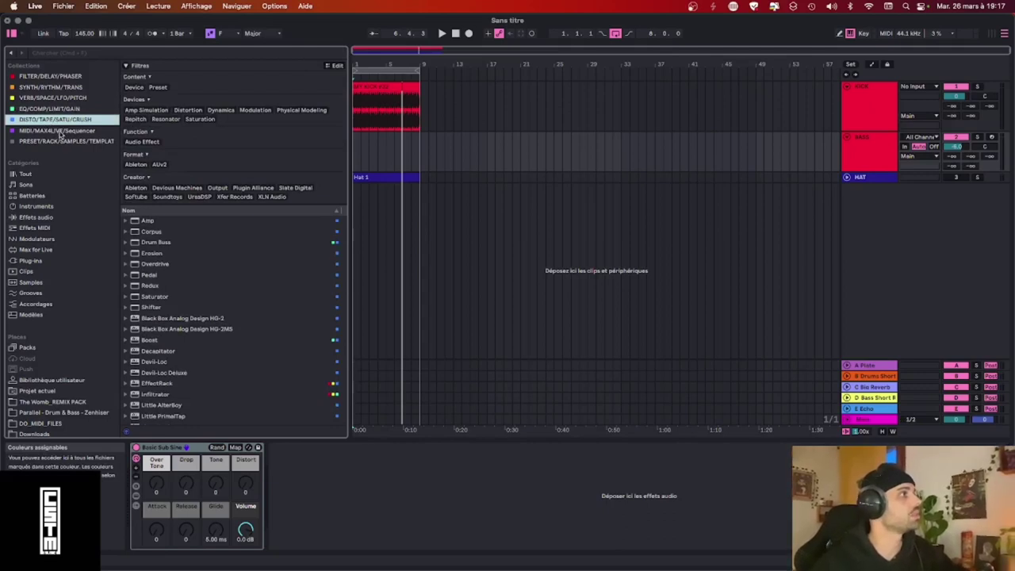
{"action": "left_click", "coordinate": [60, 131]}
{"action": "scroll", "coordinate": [195, 273], "scroll_direction": "down", "scroll_amount": 1}
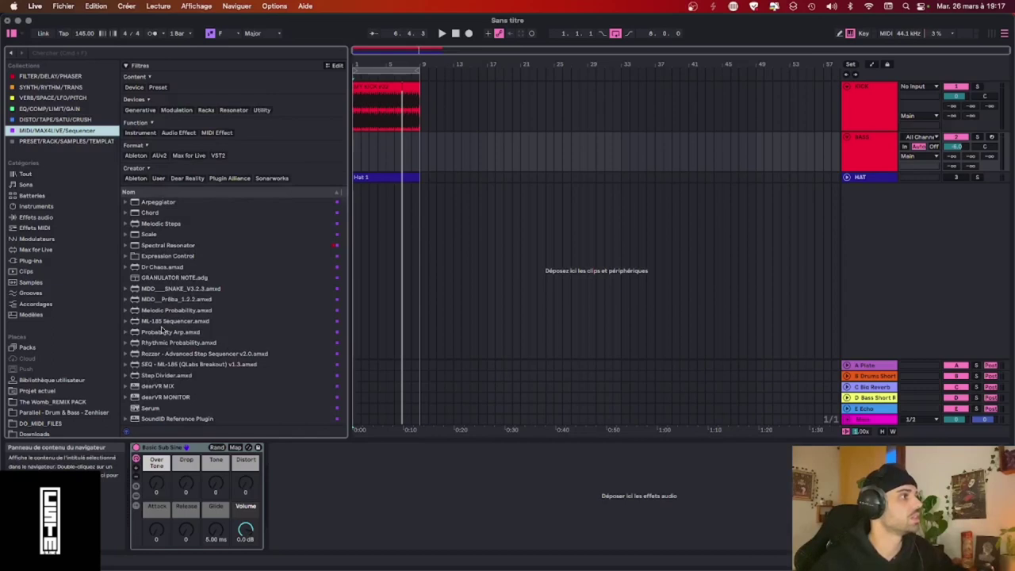
{"action": "left_click", "coordinate": [168, 300]}
{"action": "double_click", "coordinate": [166, 300]}
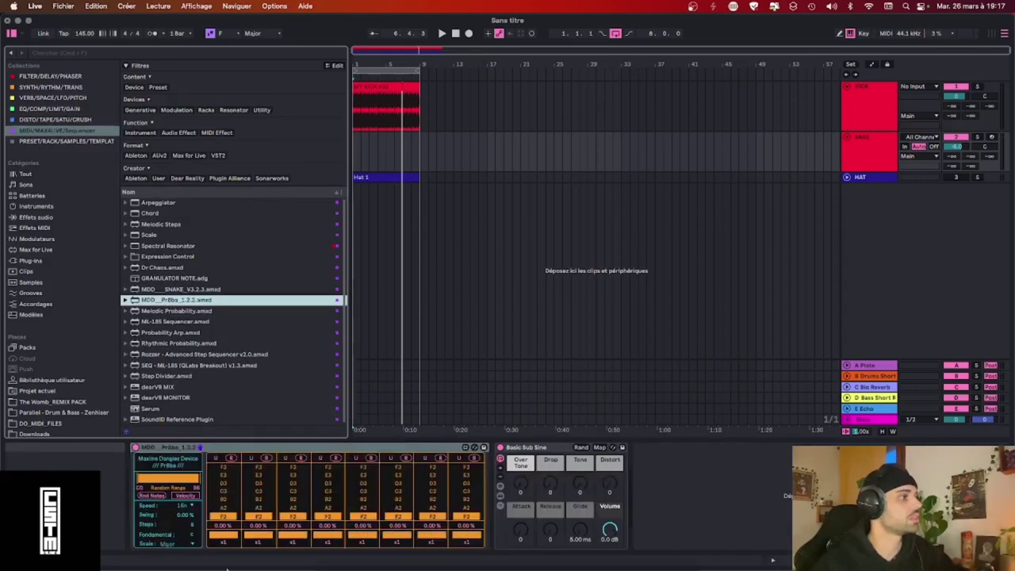
During playback, randomize the Basic Sub Sine macros and generate random Pr8ba notes within a C0 to F4 range.
{"action": "left_click", "coordinate": [158, 479]}
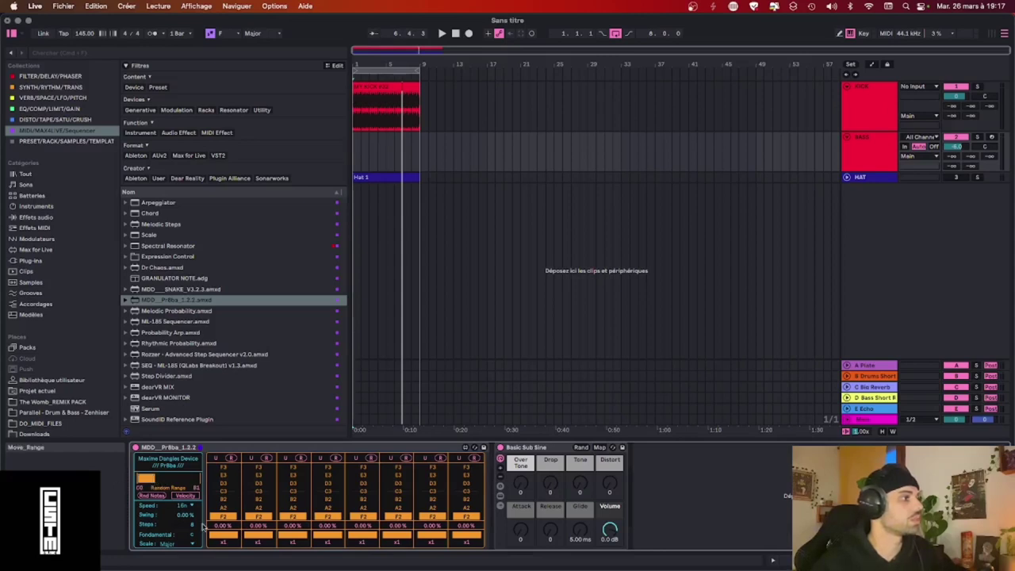
{"action": "key", "text": "space"}
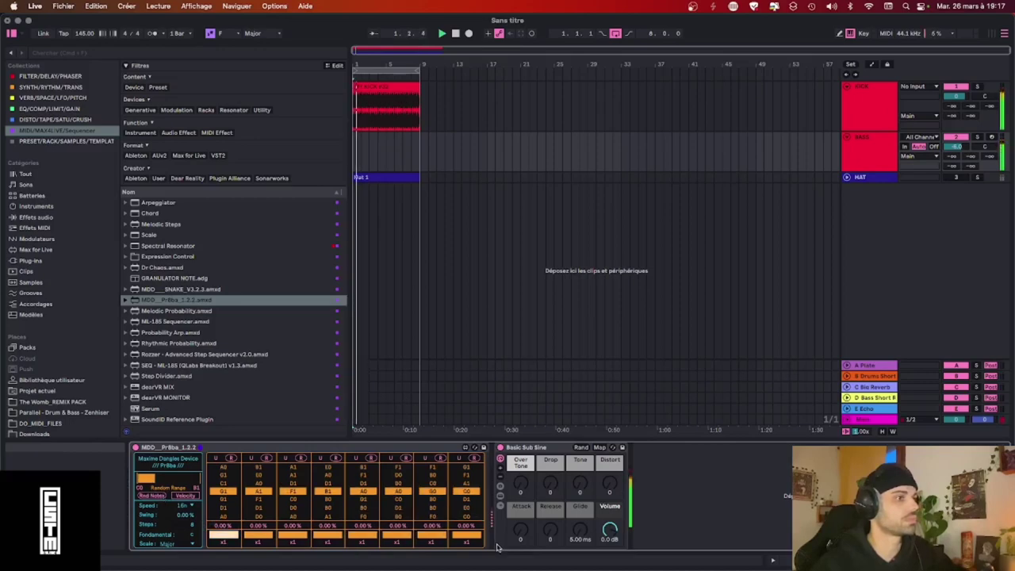
{"action": "left_click", "coordinate": [581, 449]}
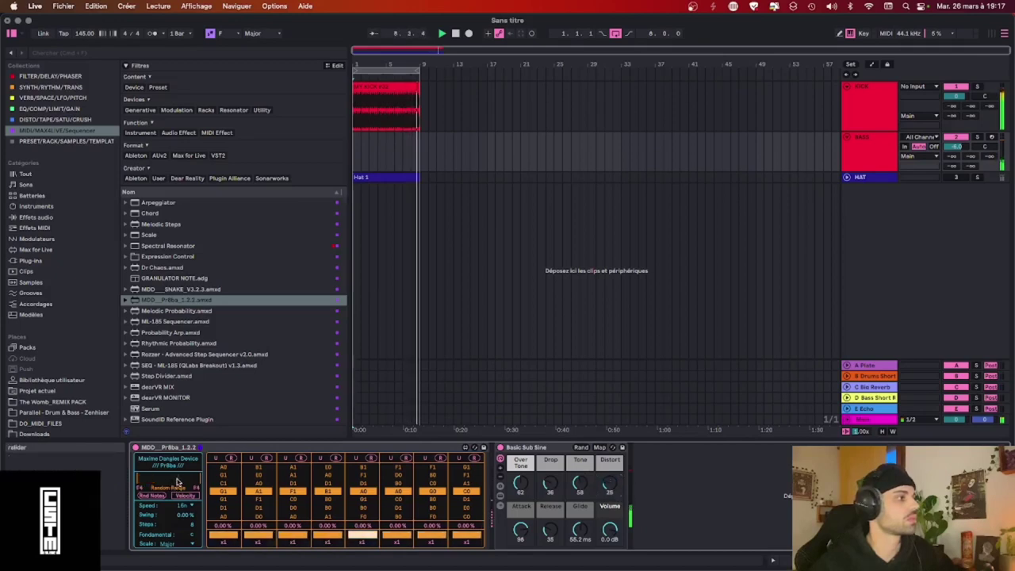
{"action": "left_click", "coordinate": [142, 496]}
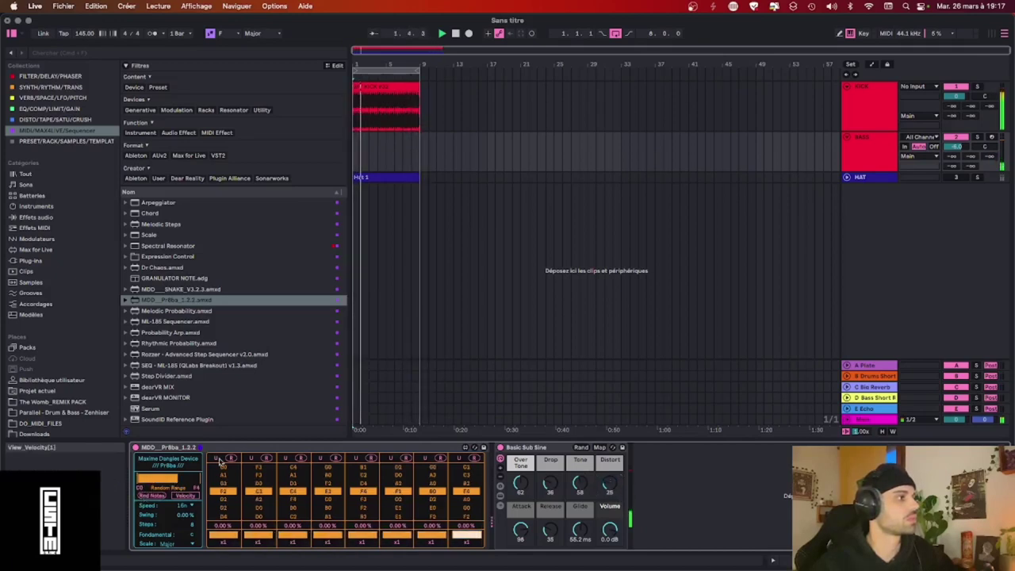
Set the Basic Sub Sine macros to Over Tone 0, Attack 0, Distort 20 and Glide 5.00 ms.
{"action": "left_click_drag", "start_coordinate": [521, 483], "coordinate": [521, 565]}
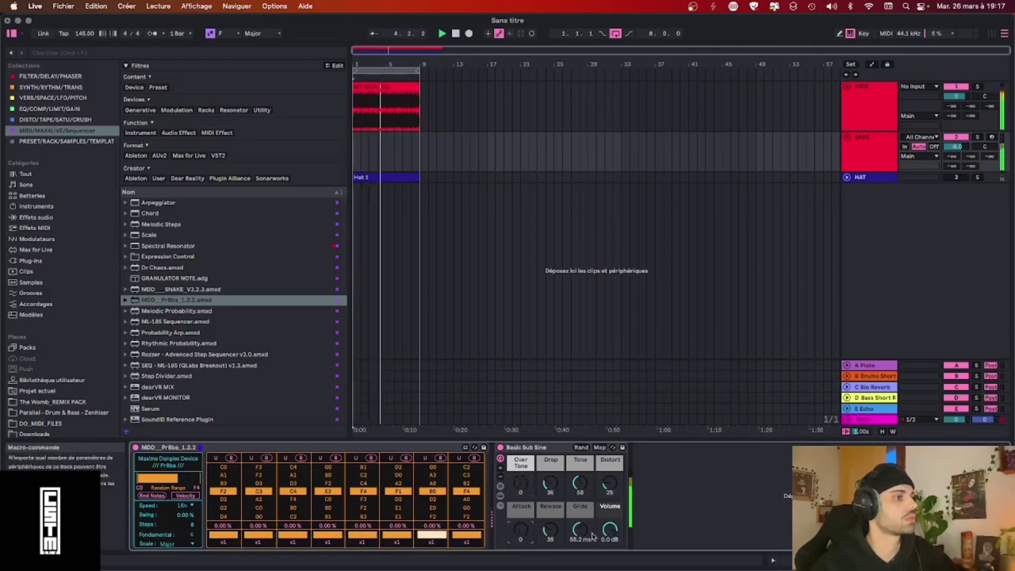
{"action": "left_click_drag", "start_coordinate": [580, 527], "coordinate": [580, 559]}
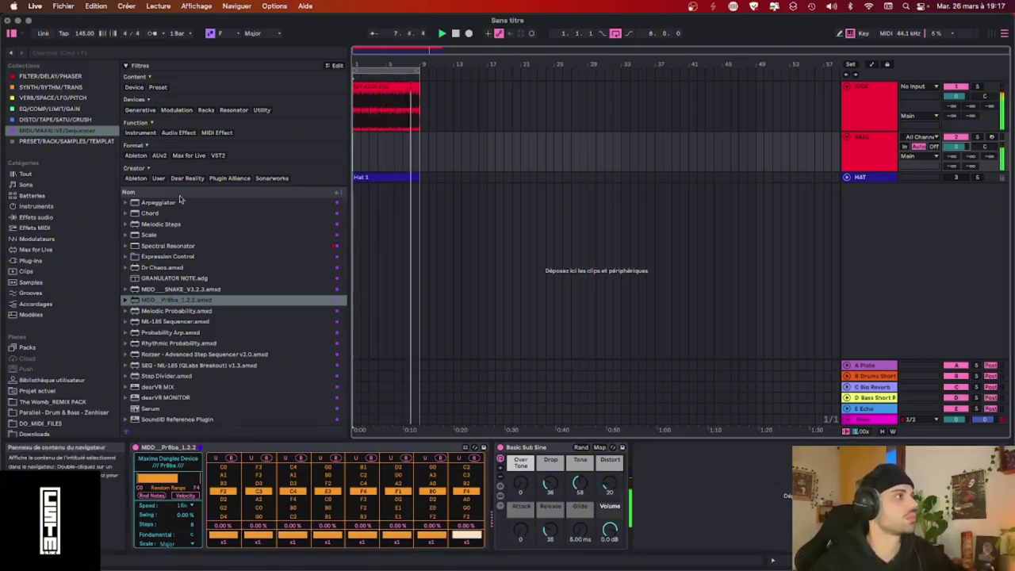
Insert a Pitch MIDI effect between the sequencer and Basic Sub Sine and transpose it to -36 st during playback.
{"action": "left_click", "coordinate": [39, 228]}
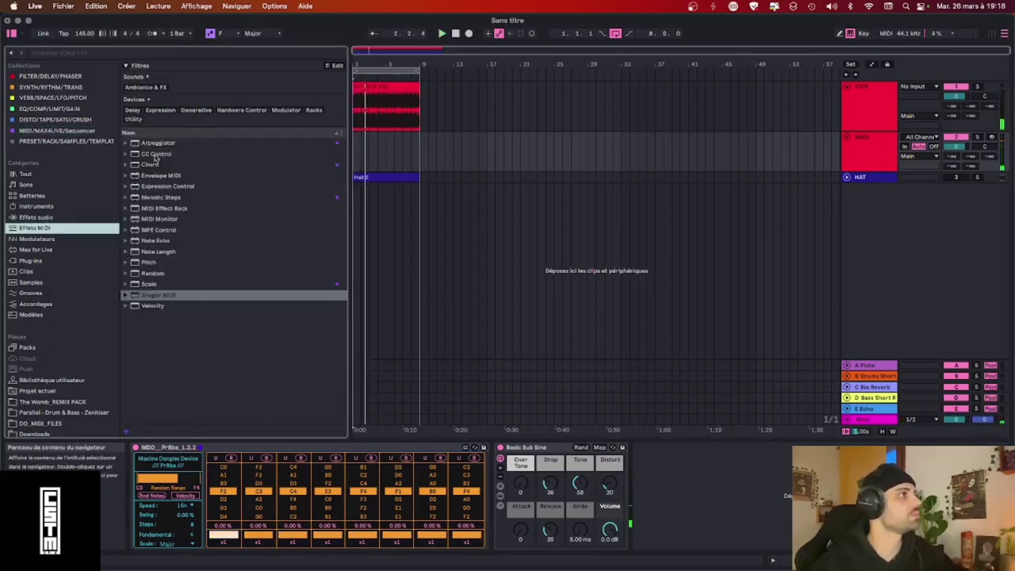
{"action": "left_click_drag", "start_coordinate": [150, 266], "coordinate": [489, 488]}
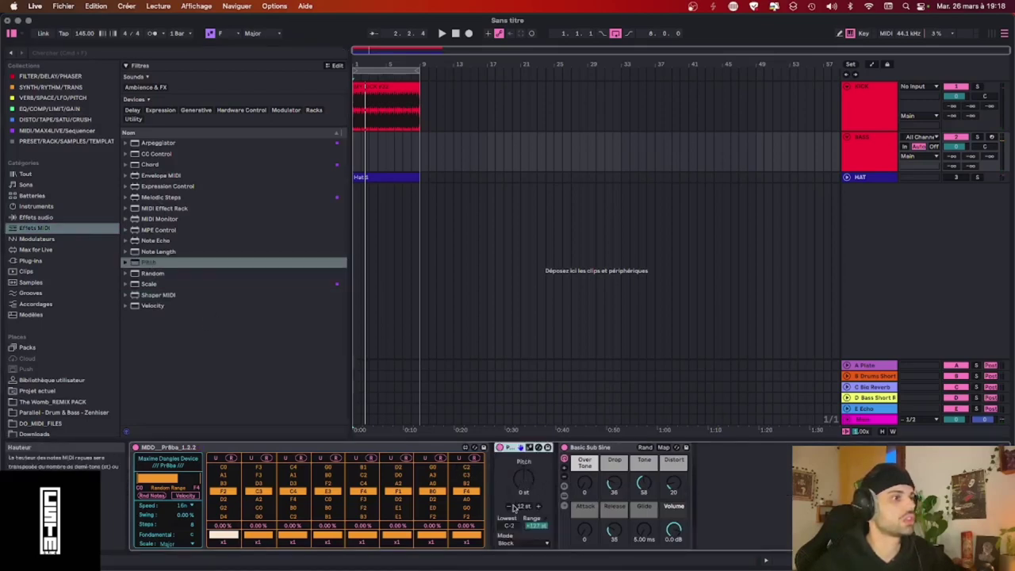
{"action": "left_click", "coordinate": [509, 507]}
{"action": "key", "text": "space"}
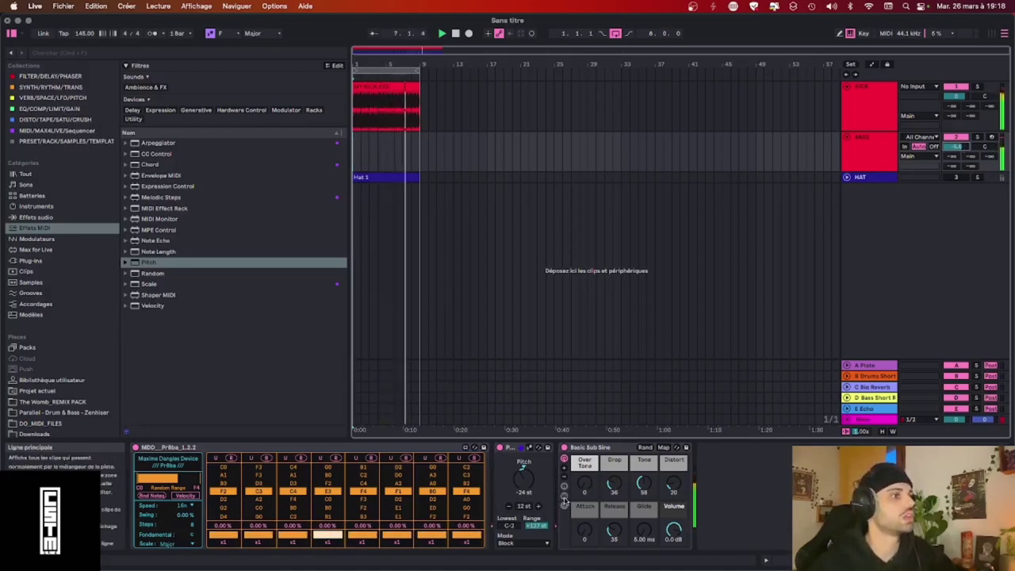
{"action": "left_click", "coordinate": [510, 506]}
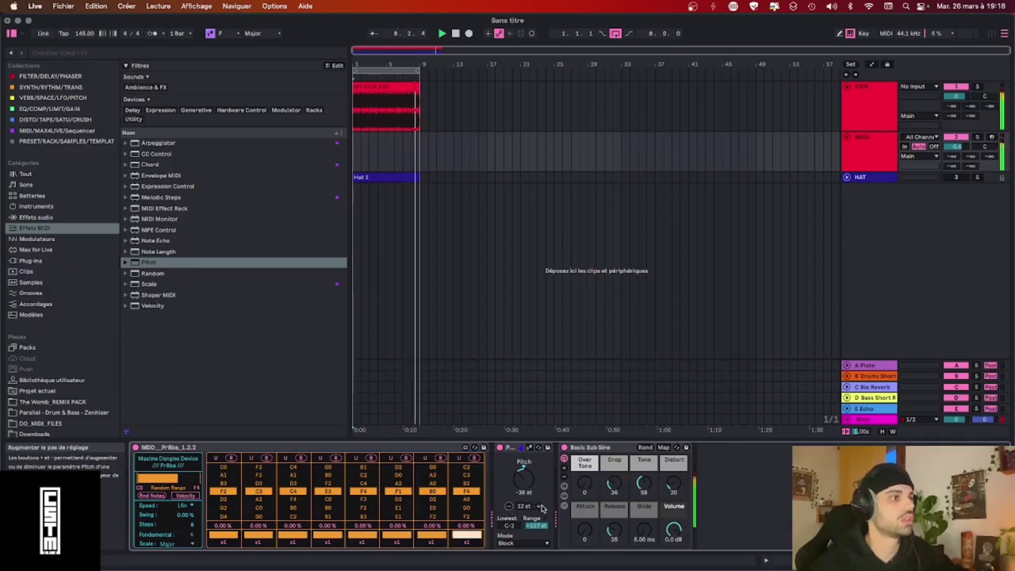
Add EQ Eight after Basic Sub Sine, with a high cut at about 153 Hz and a steep low cut at 23 Hz.
{"action": "left_click", "coordinate": [44, 109]}
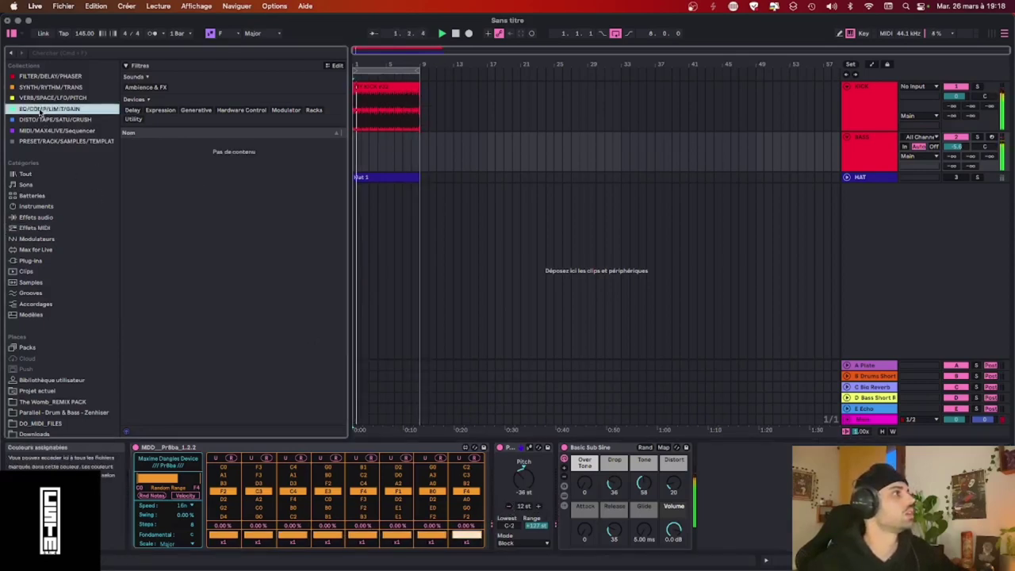
{"action": "double_click", "coordinate": [154, 275]}
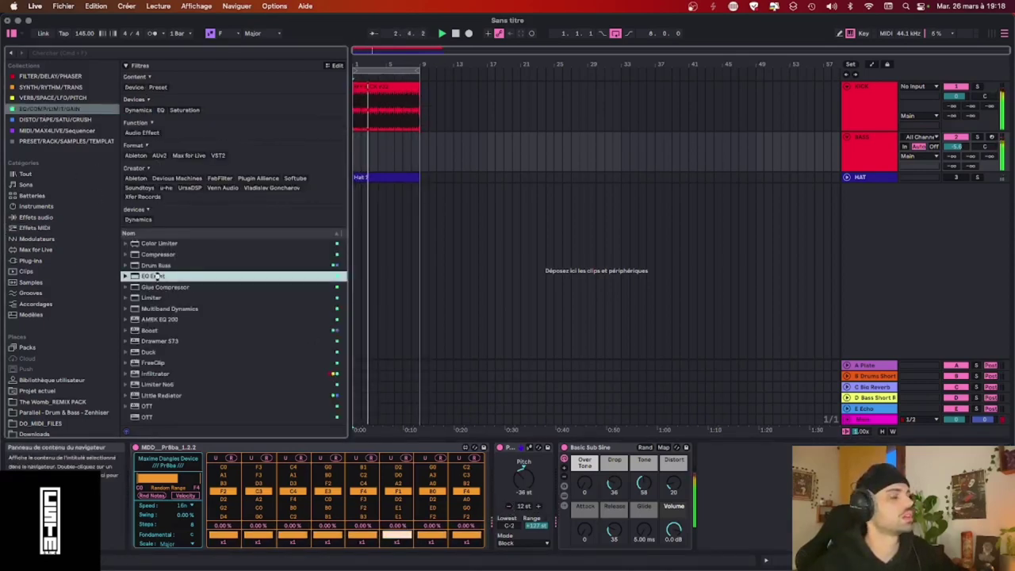
{"action": "left_click", "coordinate": [730, 543]}
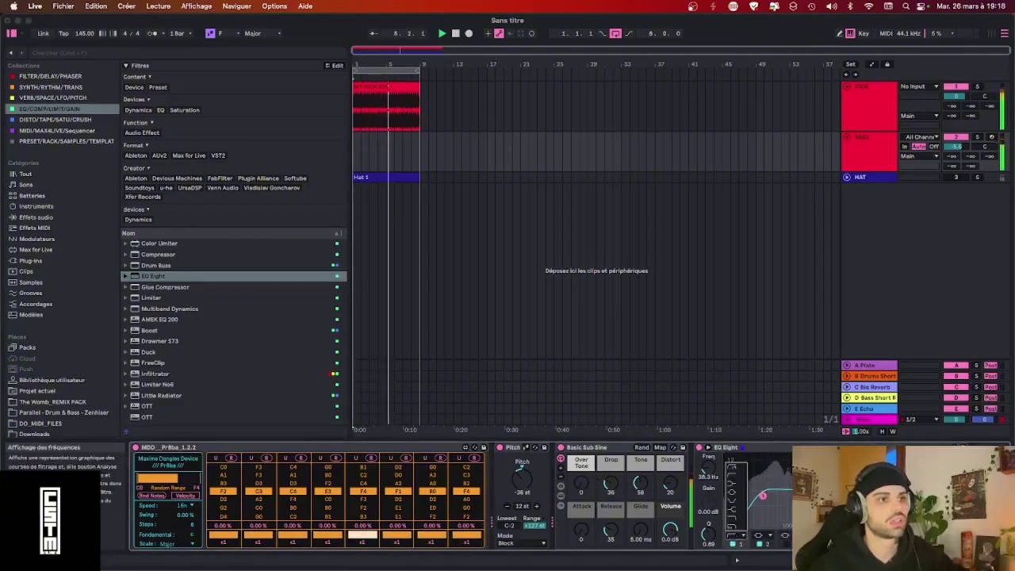
{"action": "left_click", "coordinate": [765, 539]}
{"action": "left_click", "coordinate": [733, 543]}
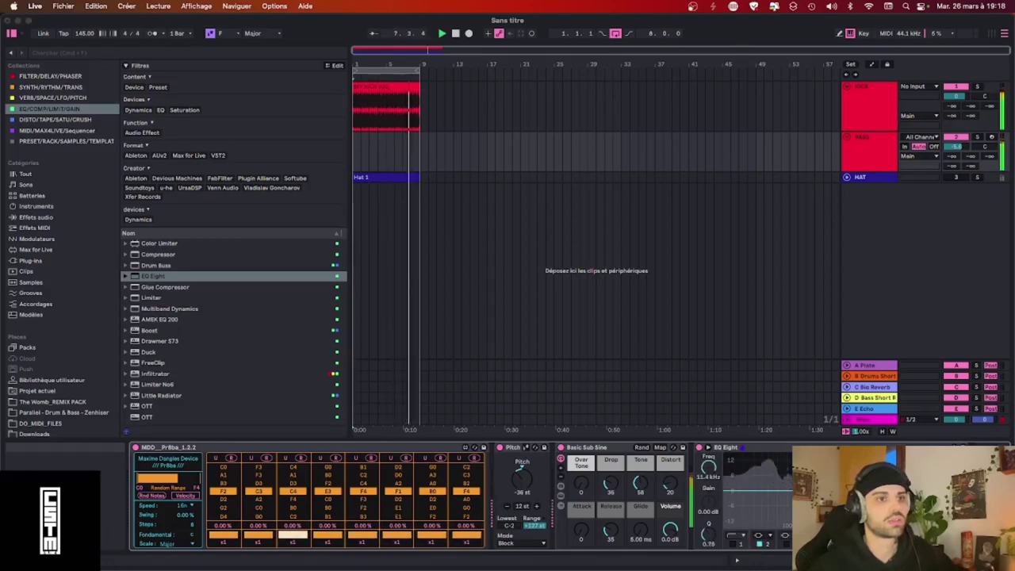
{"action": "left_click_drag", "start_coordinate": [915, 490], "coordinate": [891, 496]}
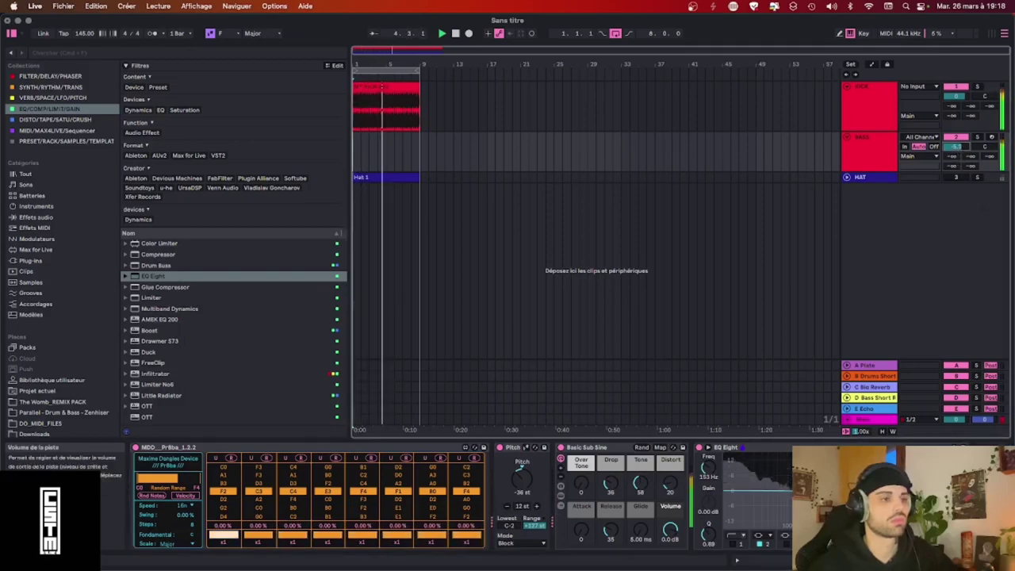
{"action": "left_click", "coordinate": [733, 544]}
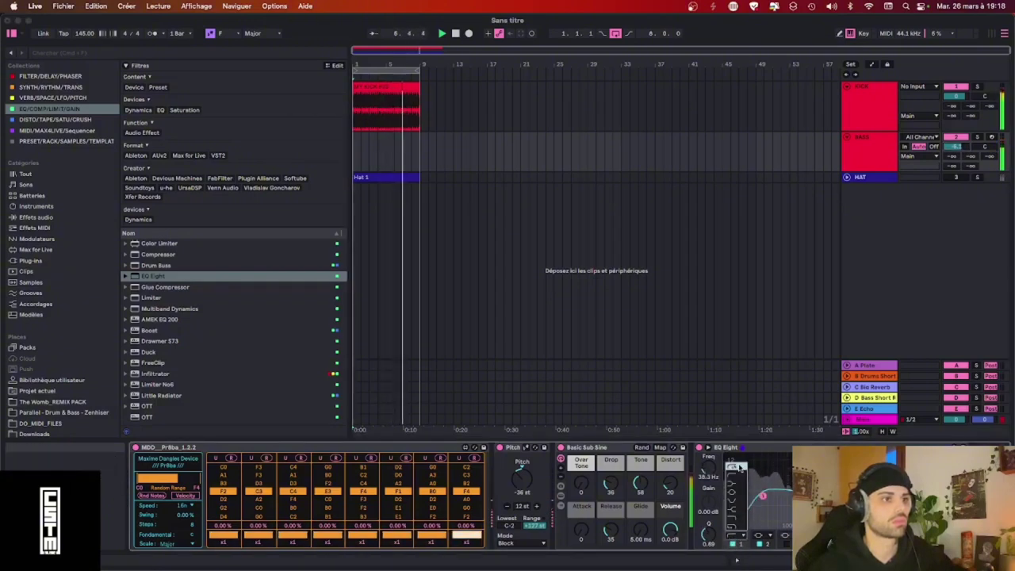
{"action": "left_click_drag", "start_coordinate": [769, 497], "coordinate": [748, 499]}
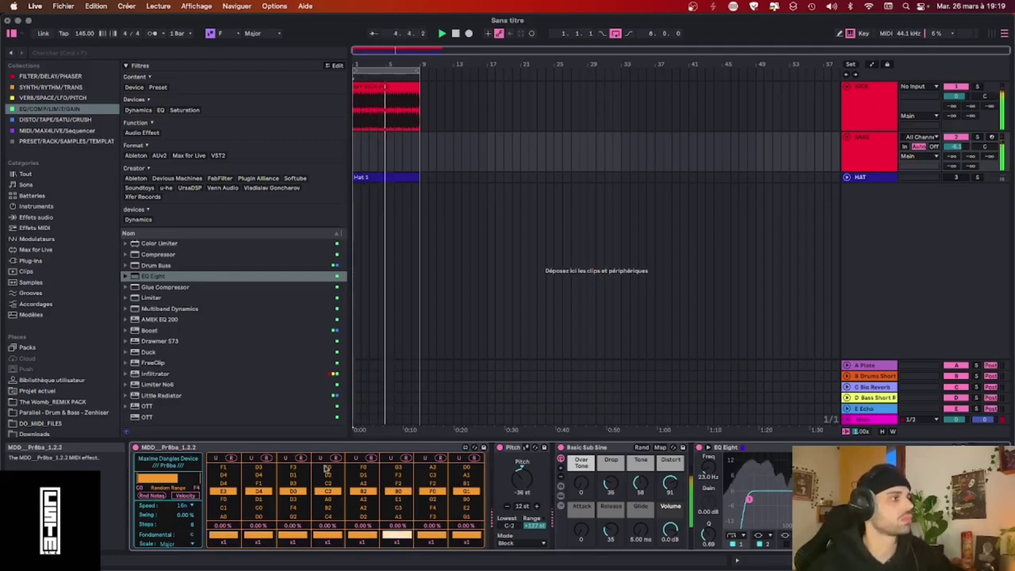
Randomize the sequencer's notes again, and in EQ Eight switch off band 2 and move the high cut to 344 Hz.
{"action": "left_click", "coordinate": [147, 497]}
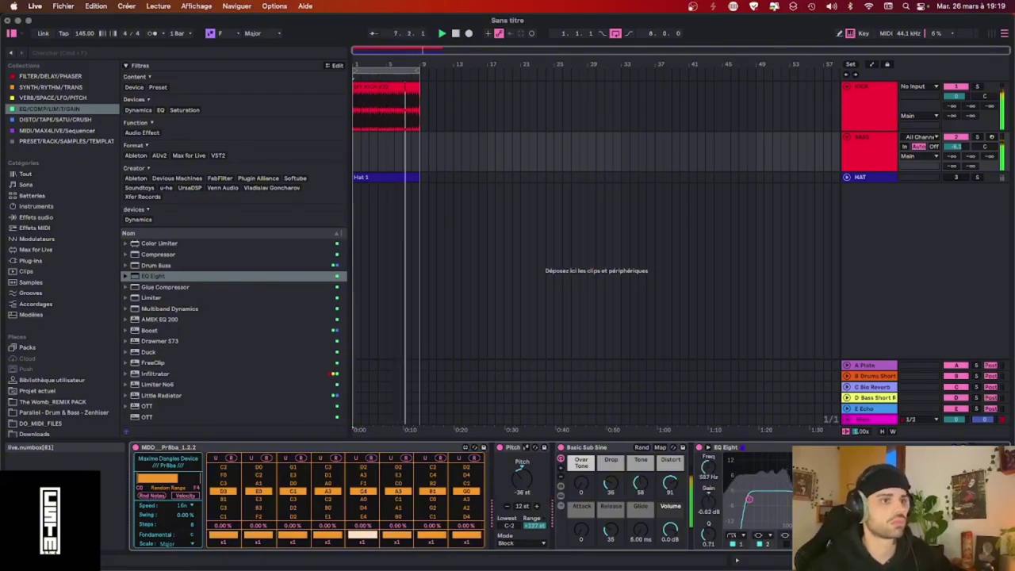
{"action": "left_click", "coordinate": [758, 541]}
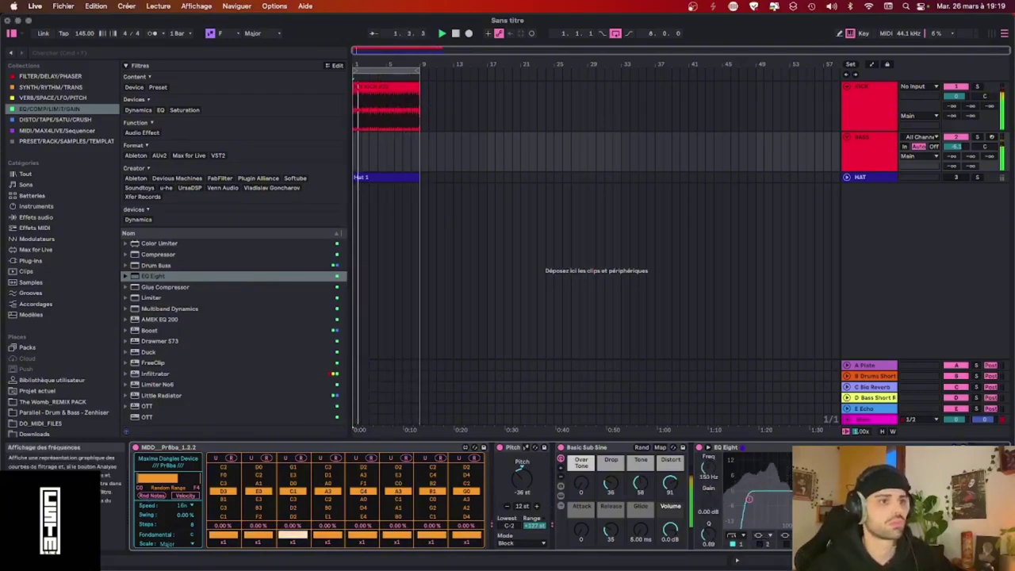
{"action": "left_click_drag", "start_coordinate": [837, 492], "coordinate": [823, 497]}
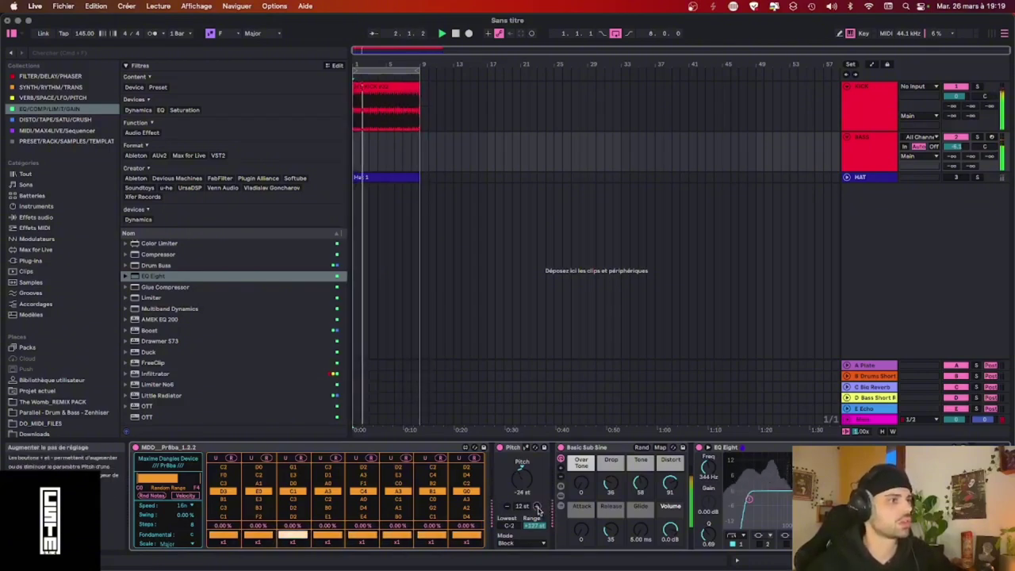
Set Pitch back to -36 st and adjust Basic Sub Sine to Tone 66, Attack 7 and Glide 17.2 ms.
{"action": "left_click", "coordinate": [535, 506]}
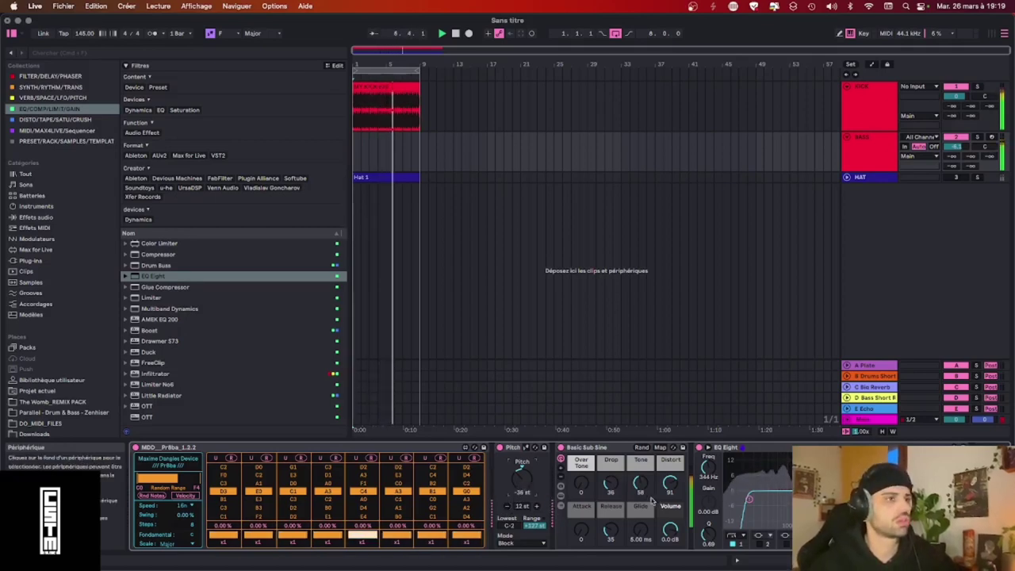
{"action": "left_click_drag", "start_coordinate": [640, 483], "coordinate": [589, 536]}
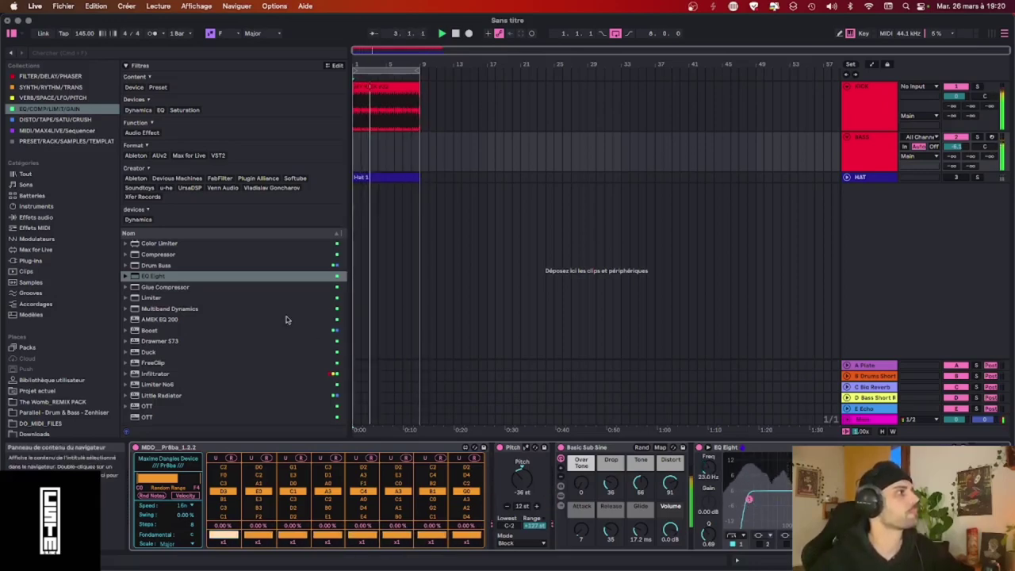
Add the Duck plugin to the end of the bass chain and set its trigger mode to Sidechain.
{"action": "double_click", "coordinate": [152, 353]}
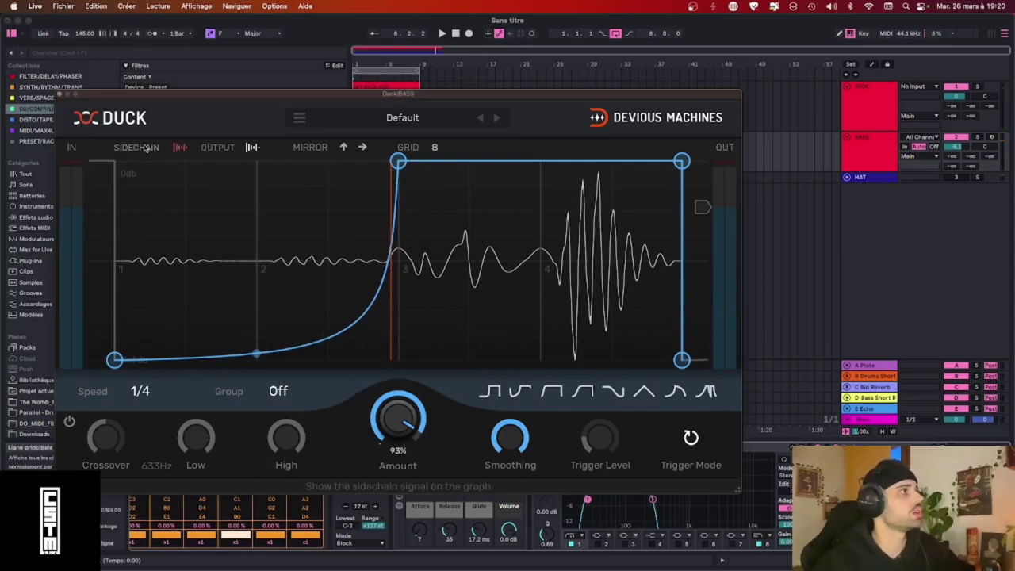
{"action": "left_click", "coordinate": [691, 438]}
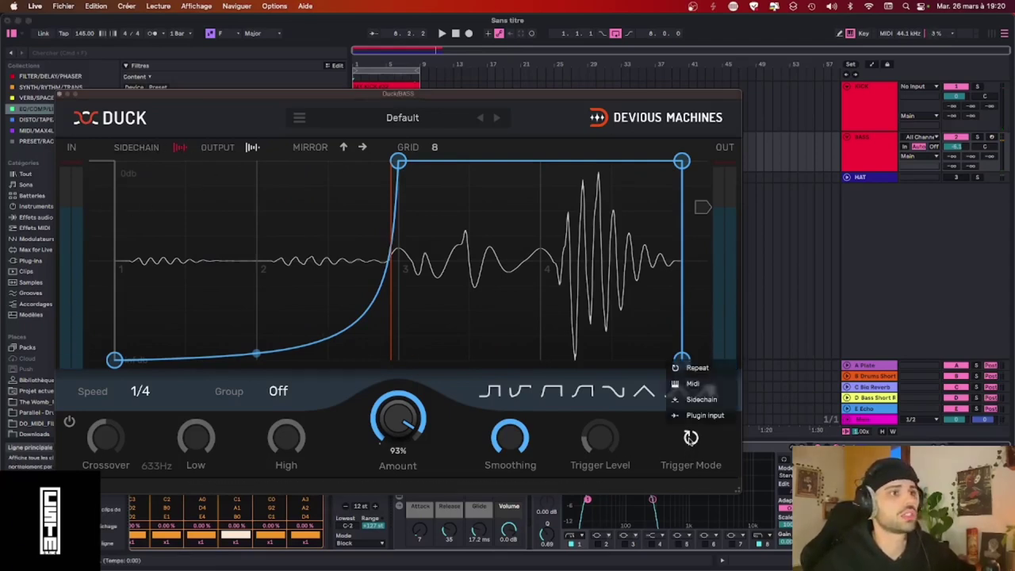
{"action": "left_click", "coordinate": [701, 400]}
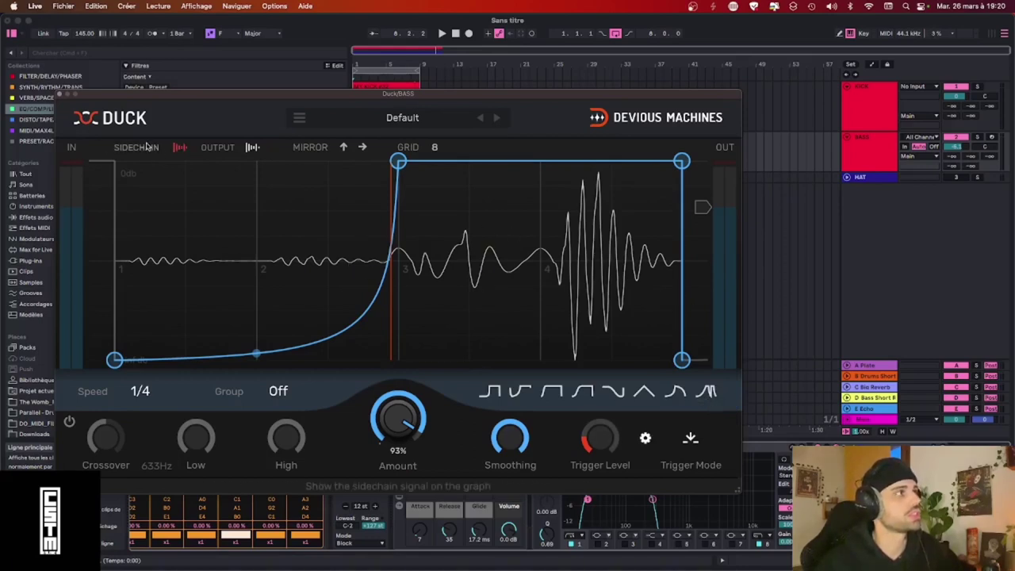
Raise Duck's trigger level against the sidechain signal during playback and close the plugin window.
{"action": "key", "text": "space"}
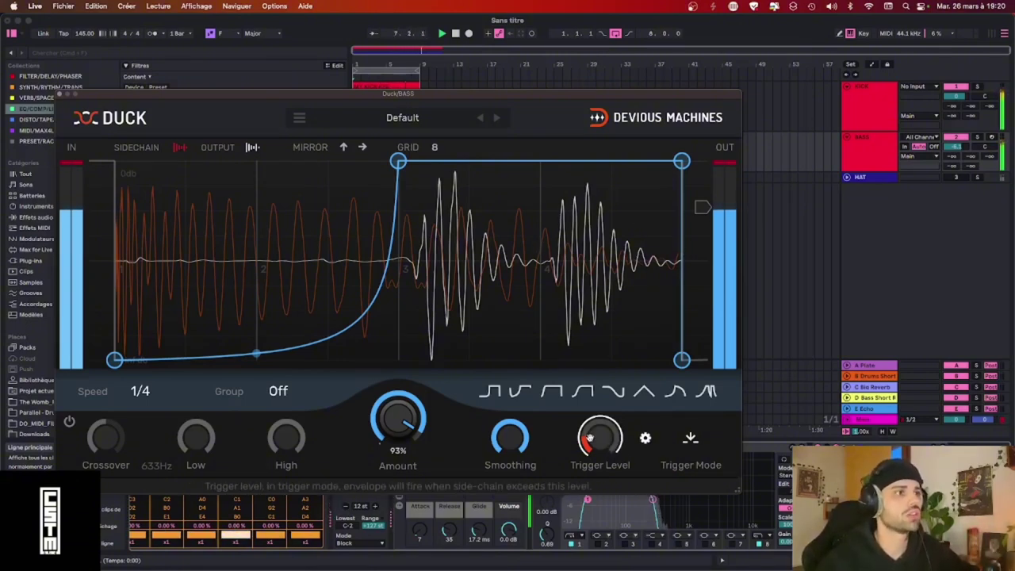
{"action": "left_click_drag", "start_coordinate": [587, 420], "coordinate": [587, 433]}
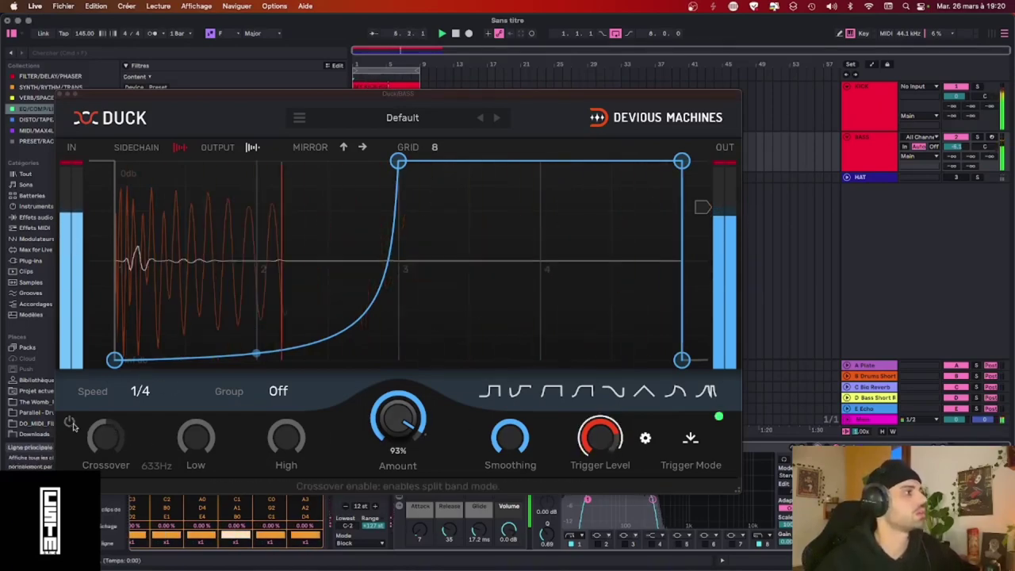
{"action": "left_click", "coordinate": [60, 94]}
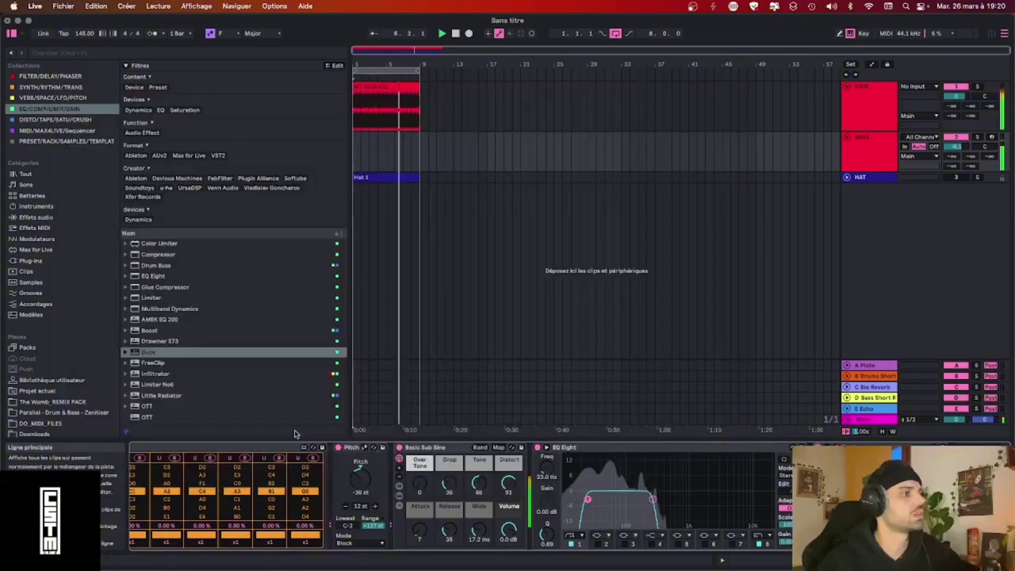
Activate the HAT track, unfold it in the arrangement and lower its volume during playback.
{"action": "scroll", "coordinate": [365, 491], "scroll_direction": "left", "scroll_amount": 5}
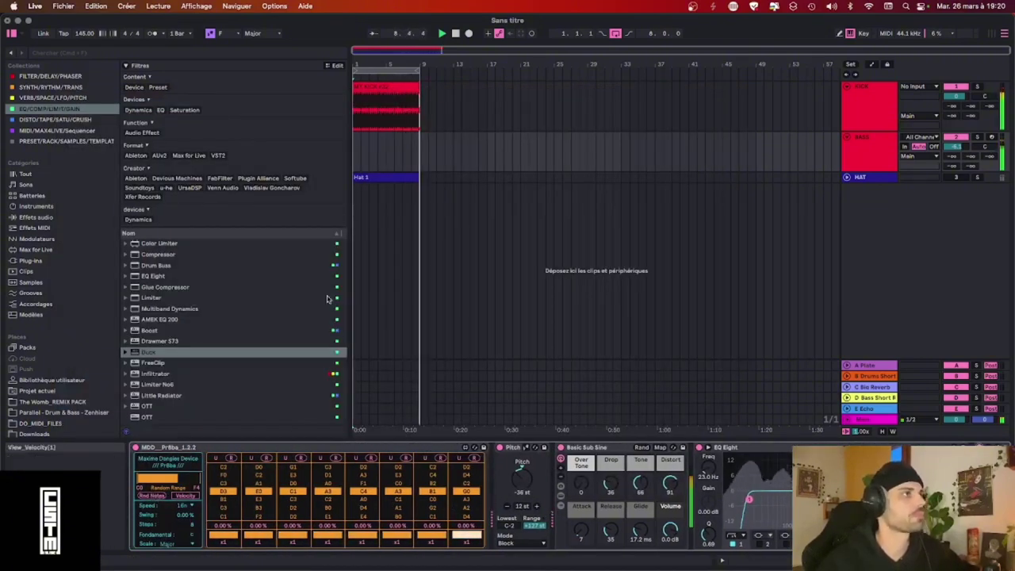
{"action": "left_click", "coordinate": [961, 178]}
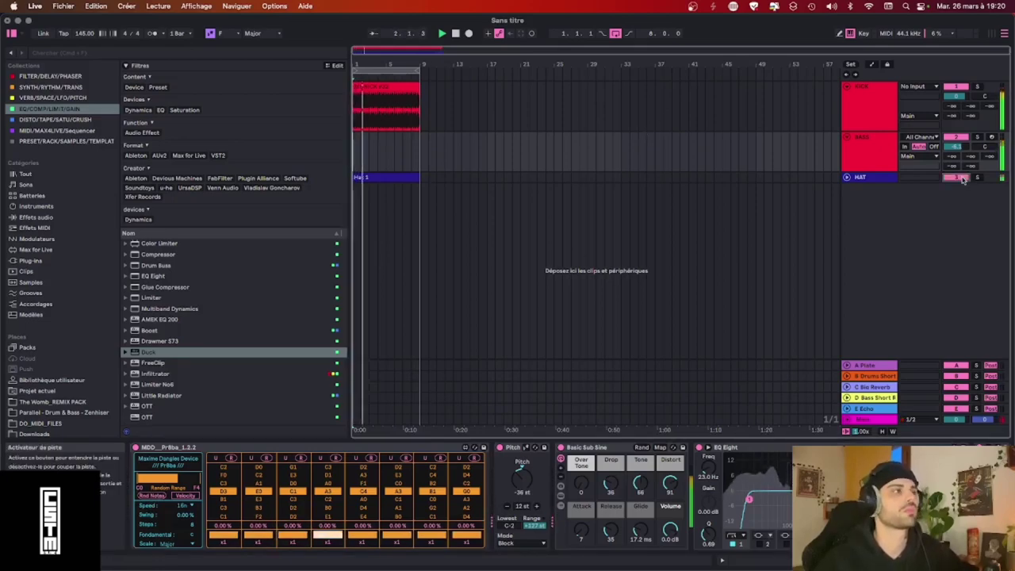
{"action": "left_click", "coordinate": [847, 177]}
{"action": "left_click", "coordinate": [964, 195]}
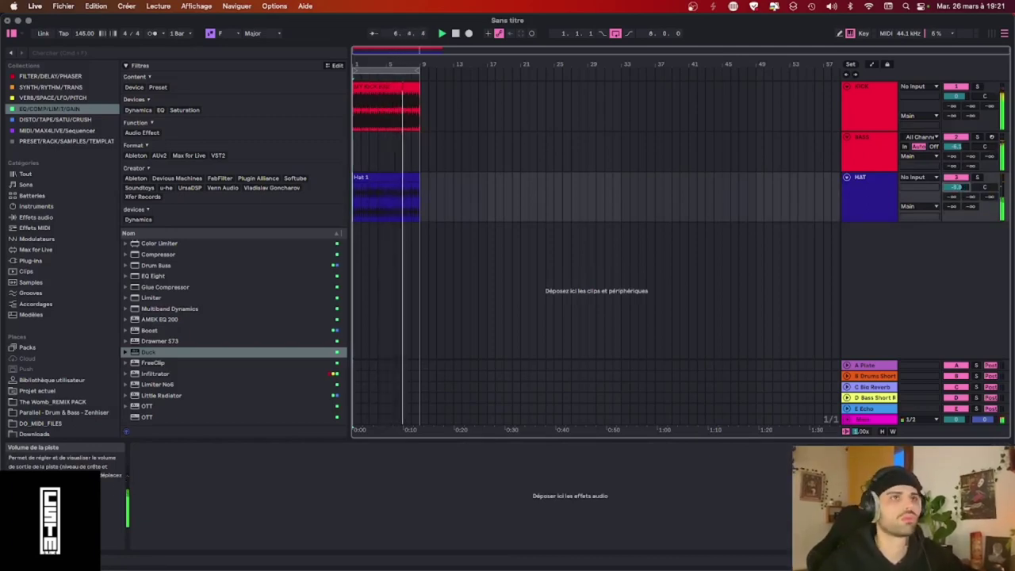
Insert a new MIDI track below the BASS track and set its MIDI input source to BASS.
{"action": "left_click", "coordinate": [868, 159]}
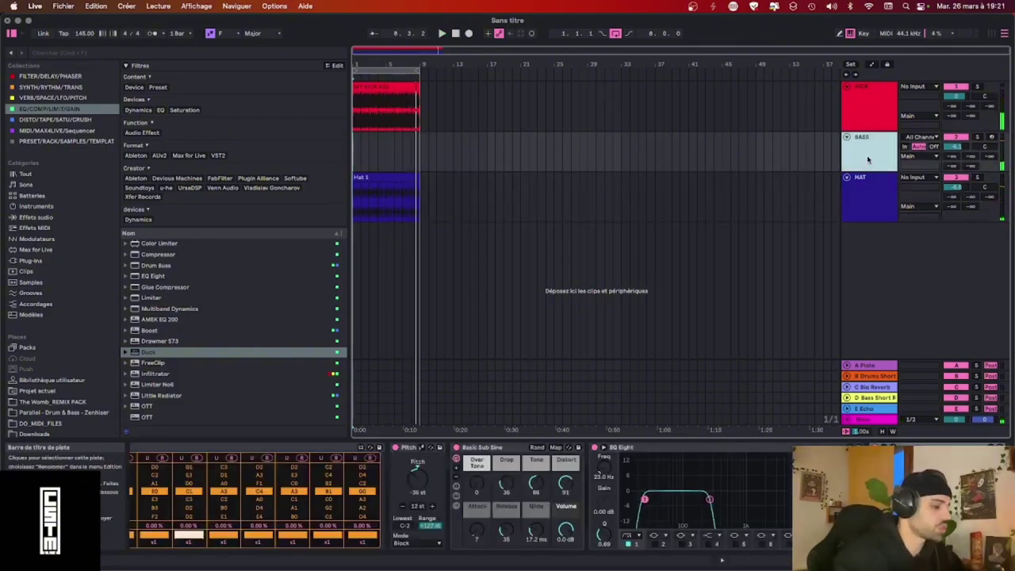
{"action": "key", "text": "super+shift+t"}
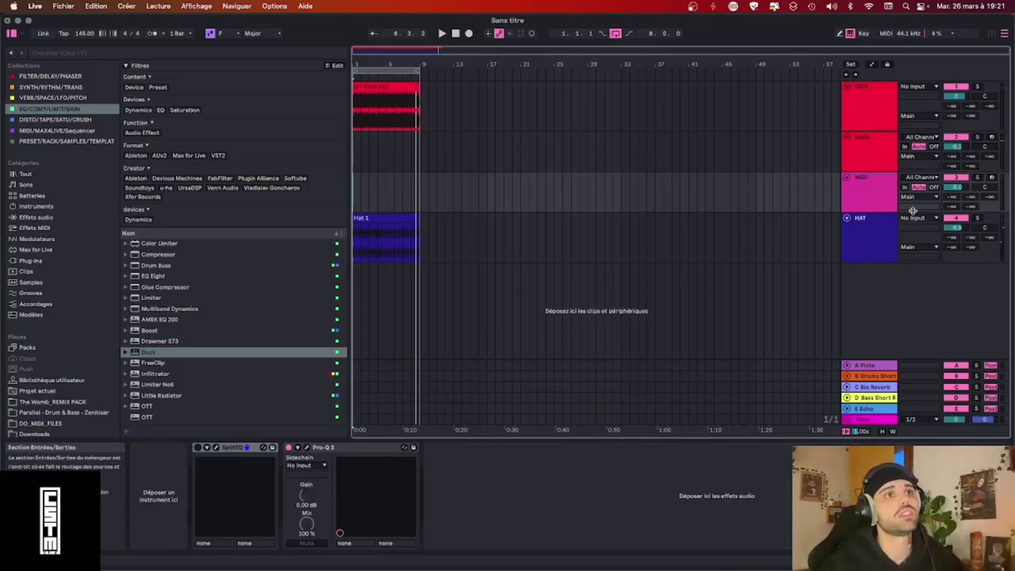
{"action": "left_click", "coordinate": [910, 179]}
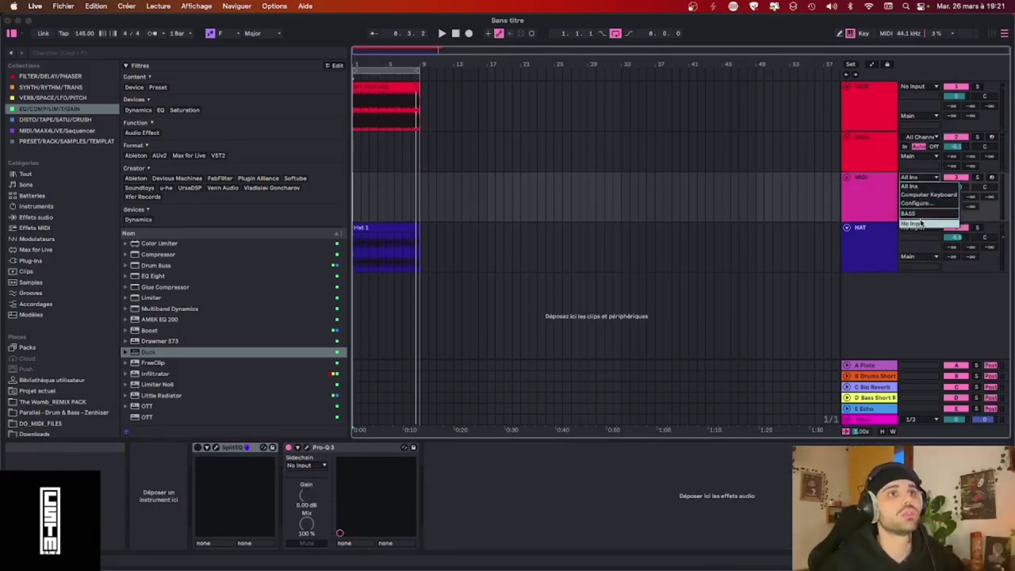
{"action": "left_click", "coordinate": [919, 215]}
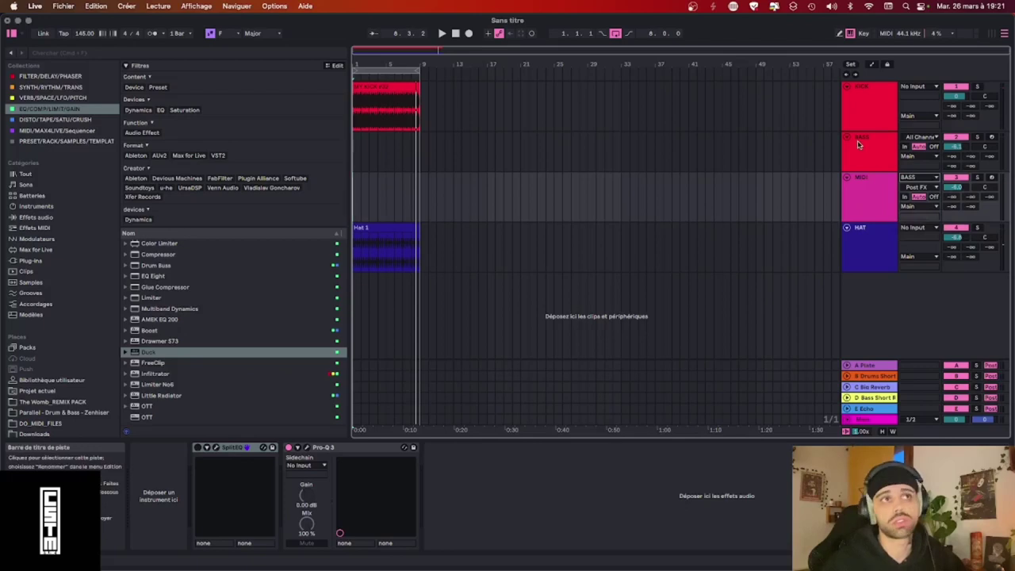
Arm the new MIDI track and record the bass sequencer's notes into the arrangement across the eight-bar loop.
{"action": "left_click", "coordinate": [857, 144]}
{"action": "left_click", "coordinate": [867, 192]}
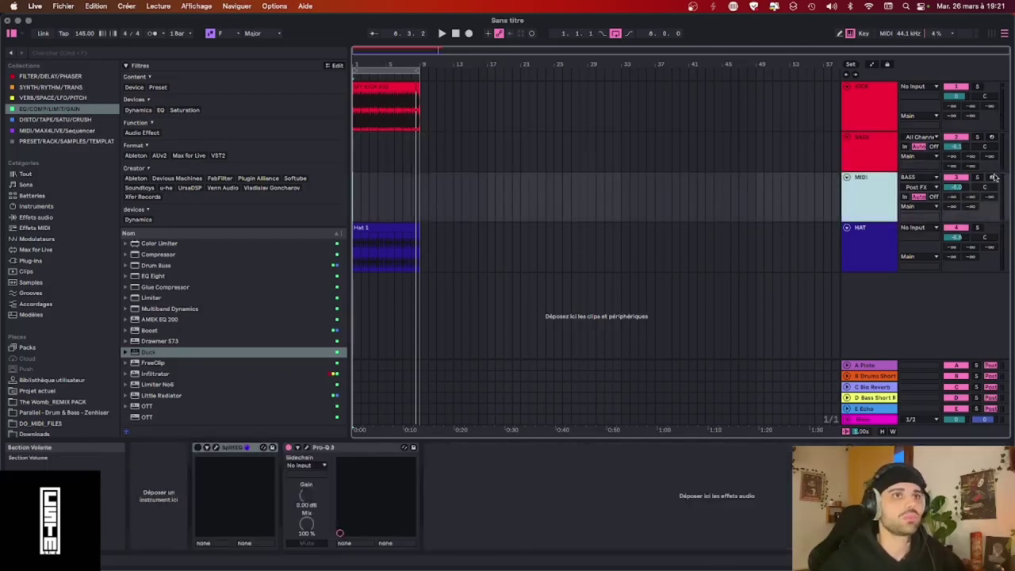
{"action": "left_click", "coordinate": [468, 35]}
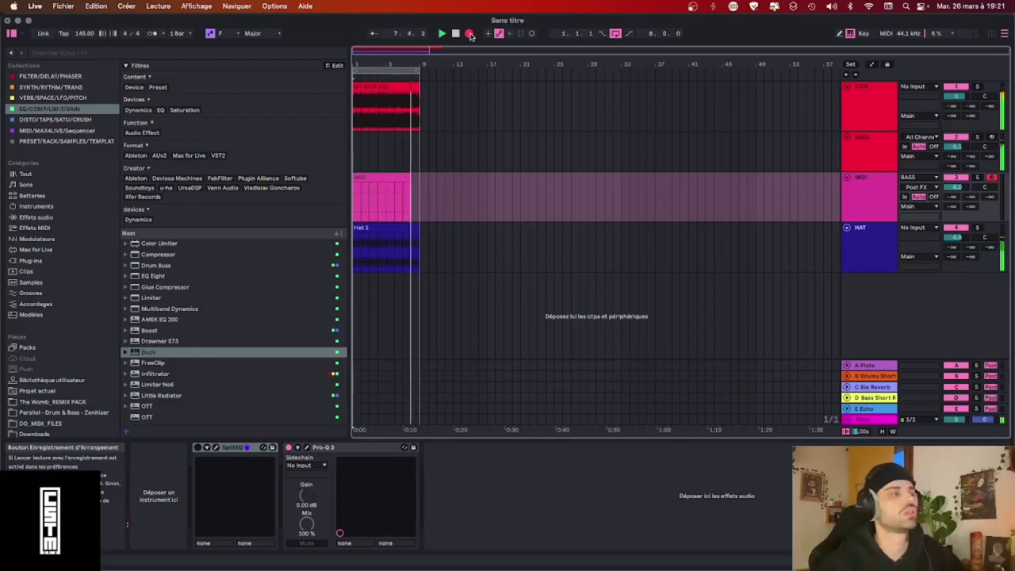
{"action": "key", "text": "space"}
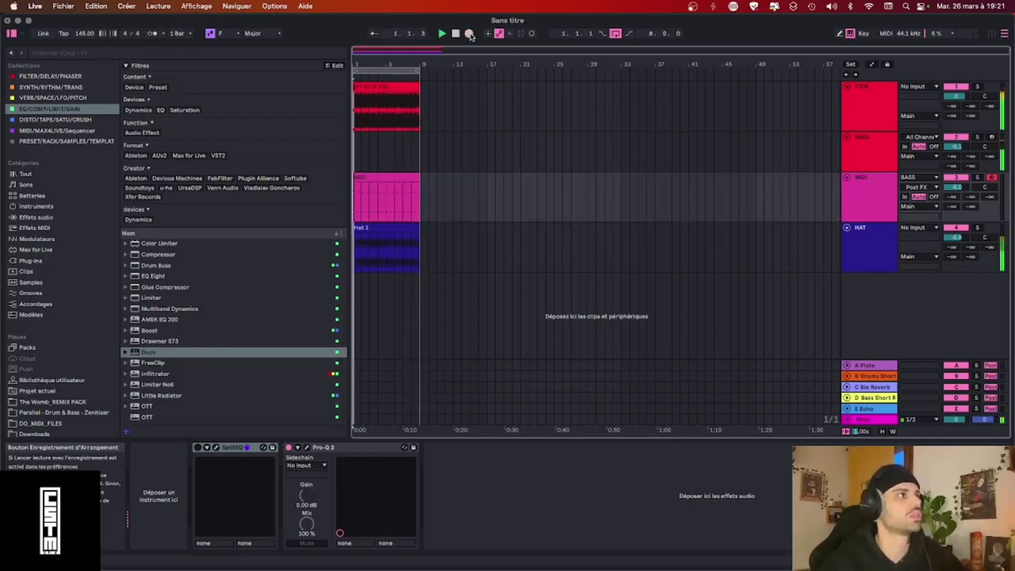
Open the recorded MIDI clip in the note editor and enlarge the editor to show its notes.
{"action": "left_click", "coordinate": [410, 211]}
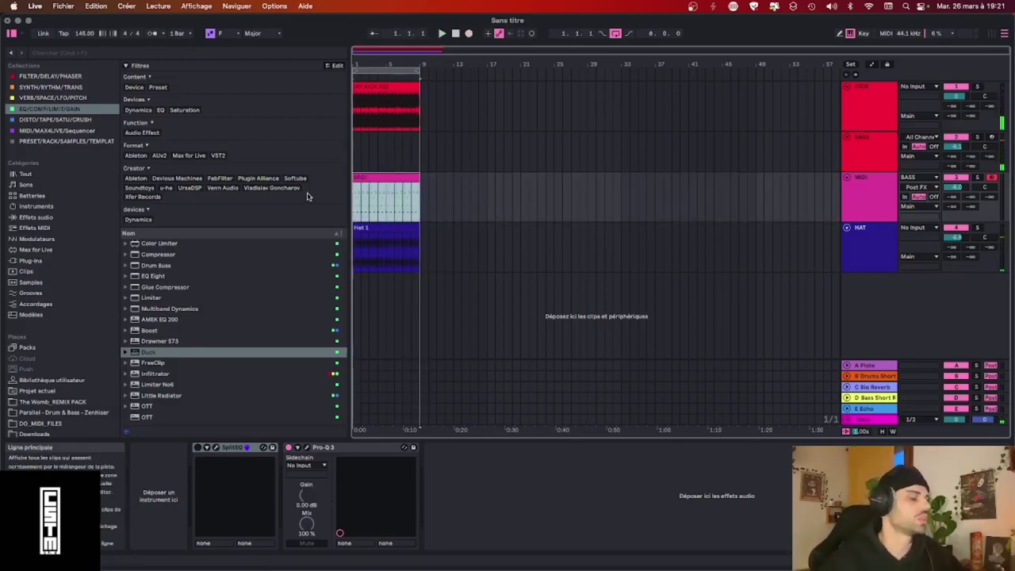
{"action": "key", "text": "super+k"}
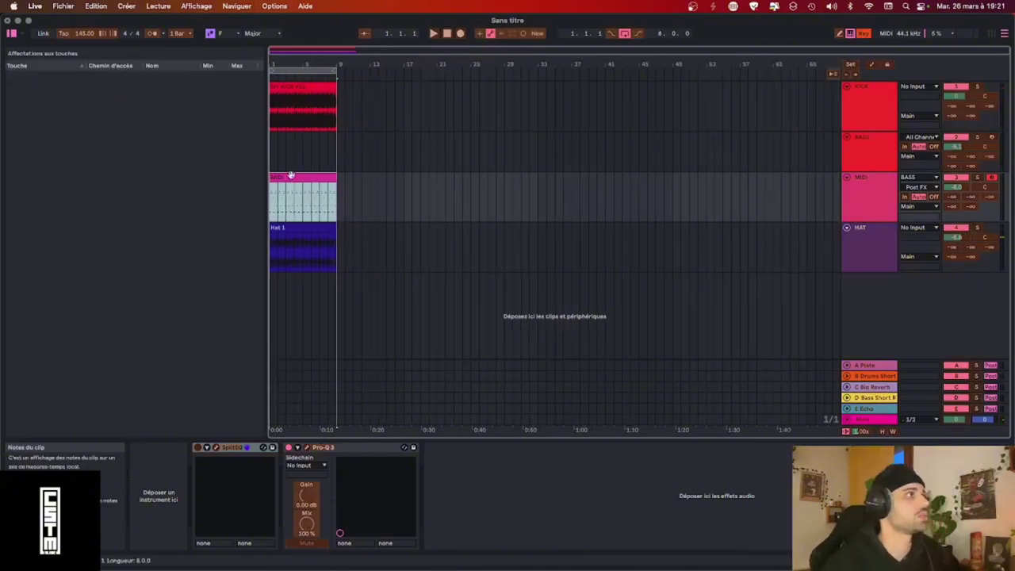
{"action": "key", "text": "super+k"}
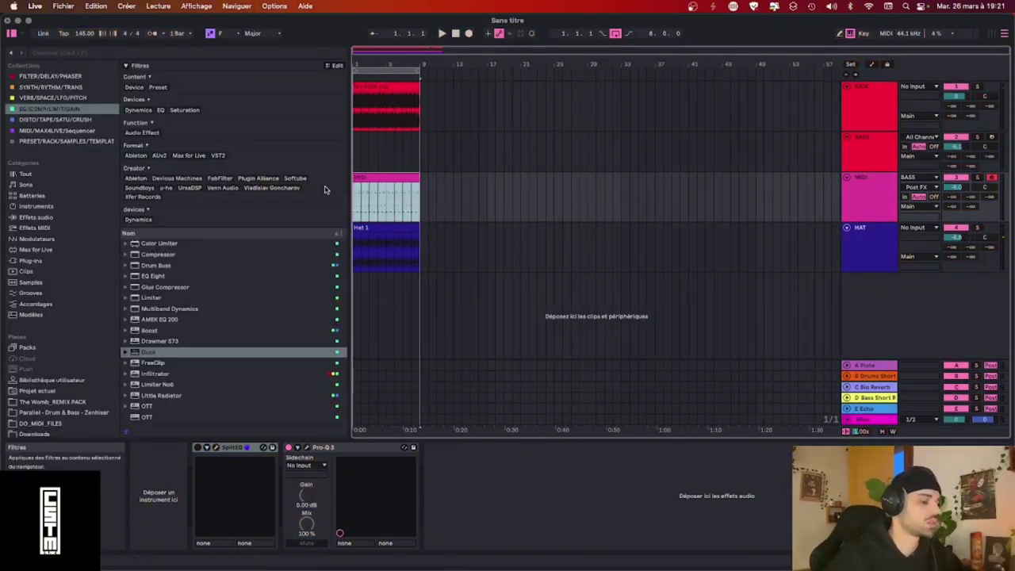
{"action": "left_click", "coordinate": [383, 178]}
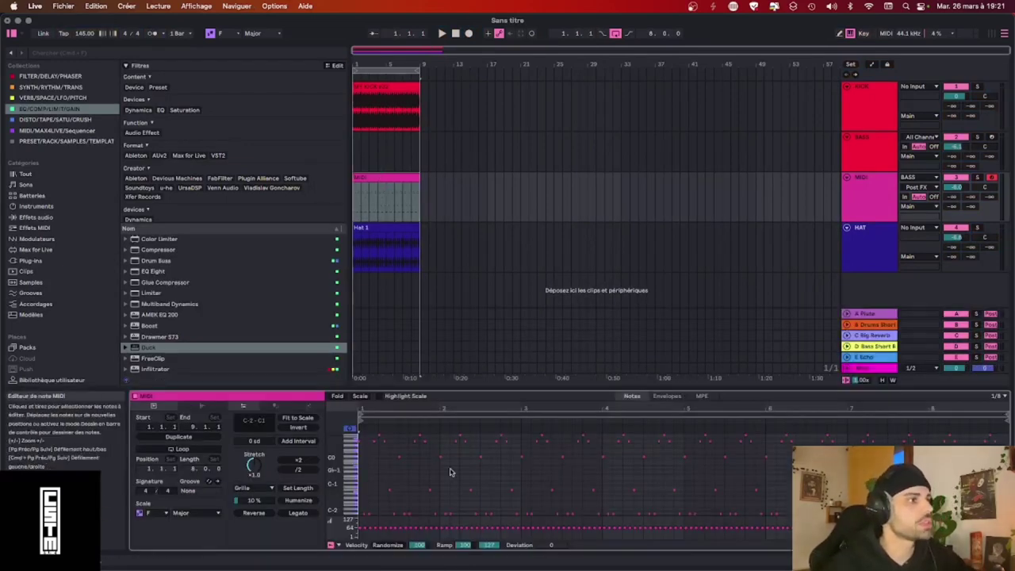
{"action": "left_click_drag", "start_coordinate": [475, 388], "coordinate": [476, 302]}
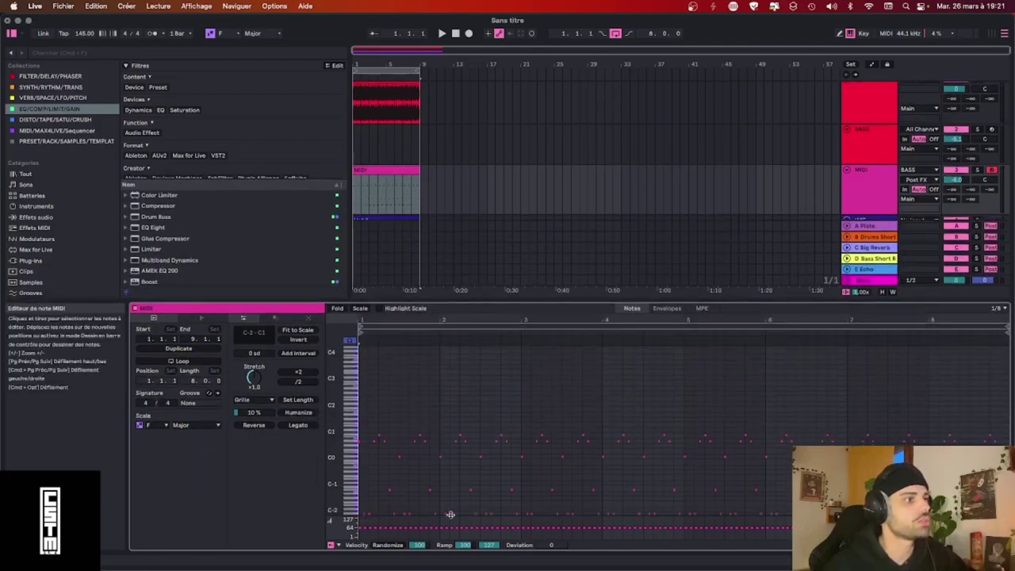
{"action": "scroll", "coordinate": [380, 489], "scroll_direction": "up", "scroll_amount": 5}
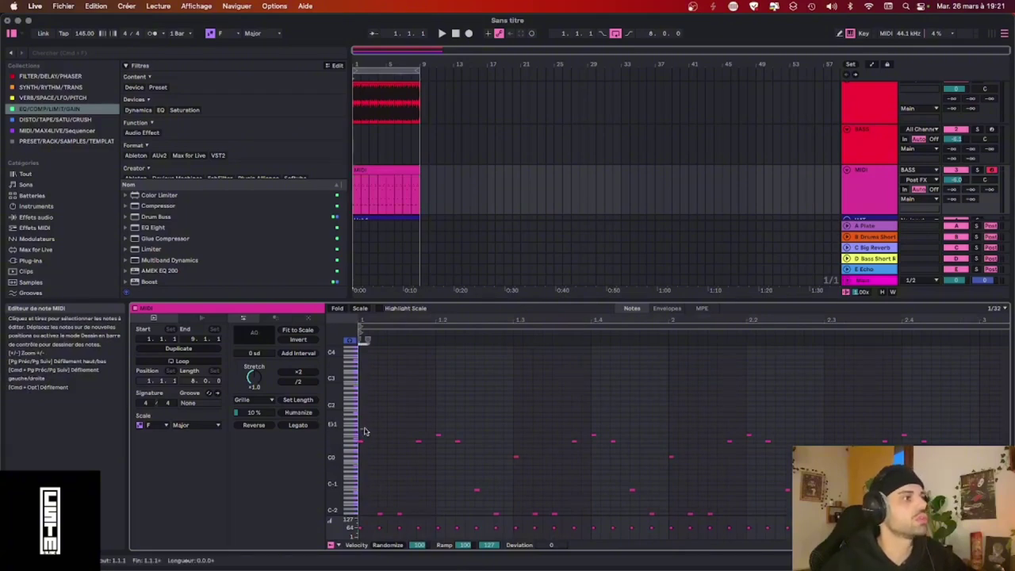
{"action": "left_click_drag", "start_coordinate": [364, 430], "coordinate": [510, 529]}
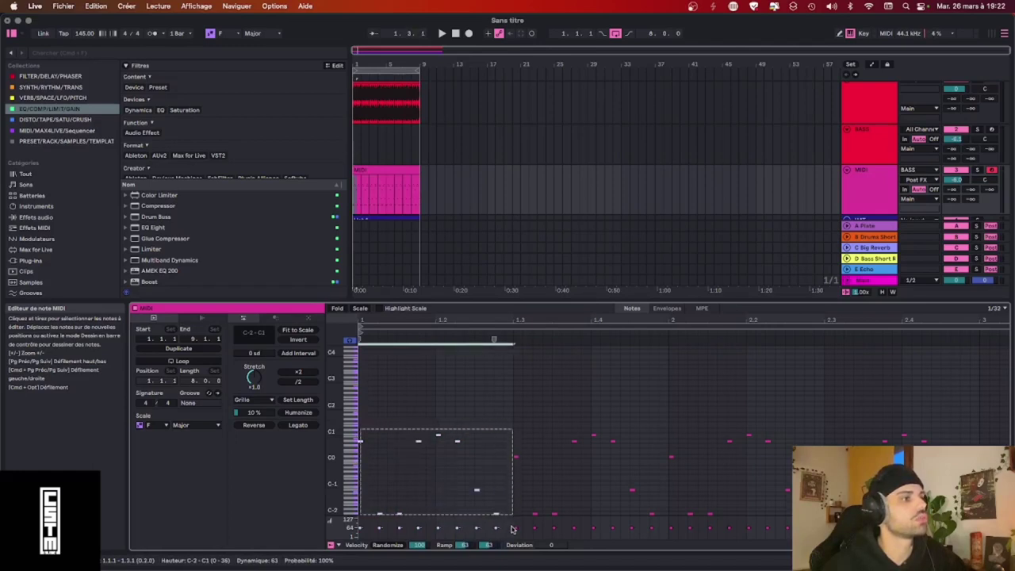
{"action": "left_click_drag", "start_coordinate": [511, 528], "coordinate": [511, 529]}
{"action": "scroll", "coordinate": [525, 497], "scroll_direction": "up", "scroll_amount": 5}
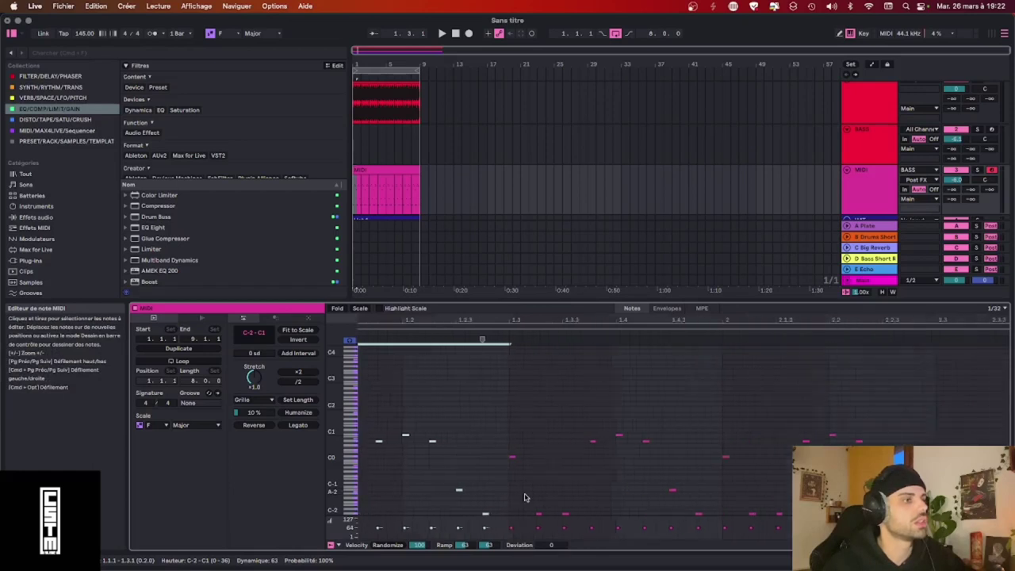
{"action": "scroll", "coordinate": [524, 497], "scroll_direction": "down", "scroll_amount": 5}
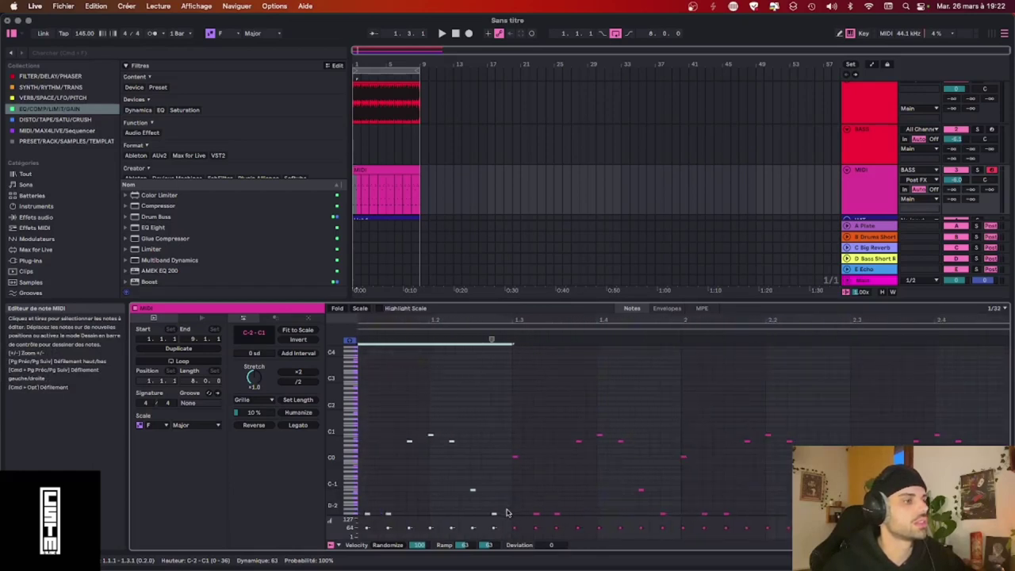
{"action": "left_click", "coordinate": [511, 513]}
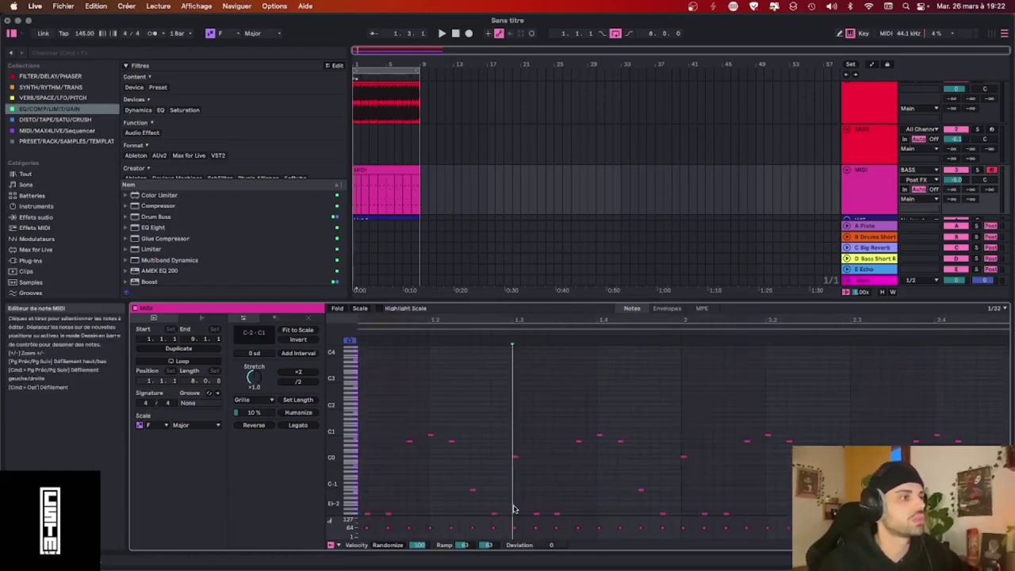
Nudge the notes in the second half of bar 1, from 1.3 to 2, one 1/64 grid step later and play the result.
{"action": "mouse_move", "coordinate": [514, 508]}
{"action": "left_mouse_down"}
{"action": "mouse_move", "coordinate": [541, 456]}
{"action": "mouse_move", "coordinate": [700, 437]}
{"action": "mouse_move", "coordinate": [686, 429]}
{"action": "left_mouse_up"}
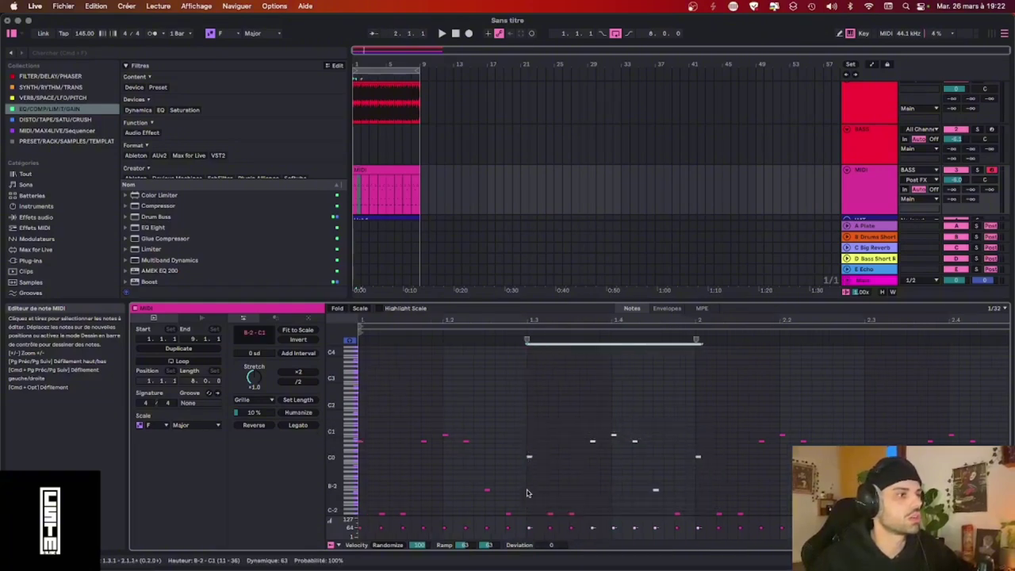
{"action": "scroll", "coordinate": [528, 486], "scroll_direction": "left", "scroll_amount": 1}
{"action": "left_click", "coordinate": [528, 516]}
{"action": "left_click_drag", "start_coordinate": [528, 516], "coordinate": [692, 442]}
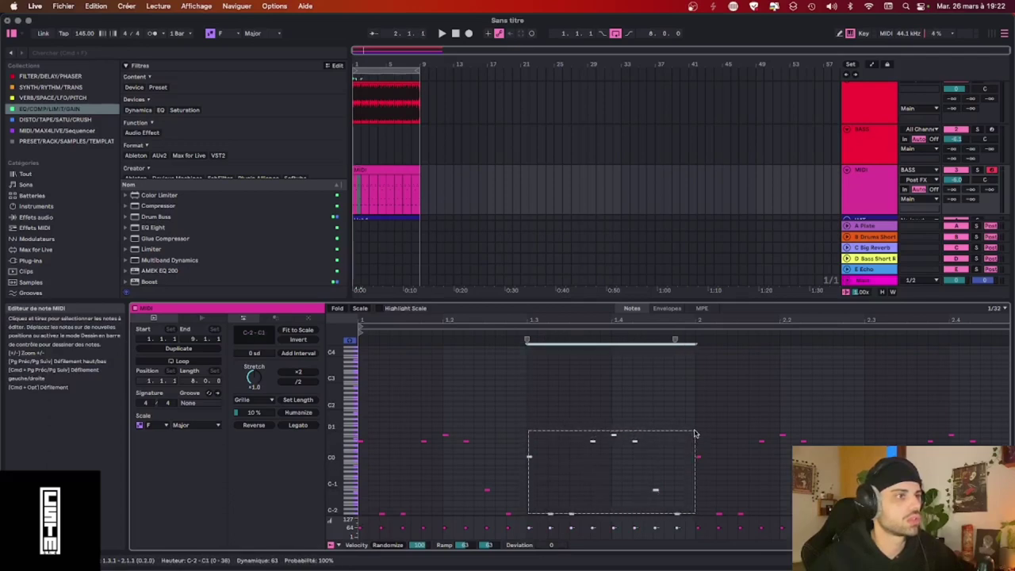
{"action": "scroll", "coordinate": [545, 481], "scroll_direction": "up", "scroll_amount": 5}
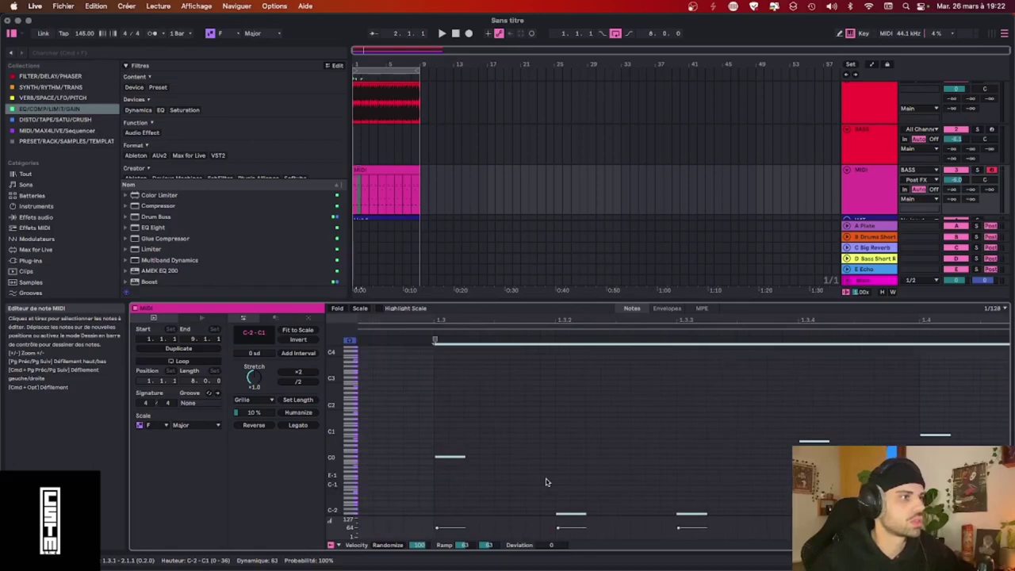
{"action": "scroll", "coordinate": [545, 481], "scroll_direction": "down", "scroll_amount": 3}
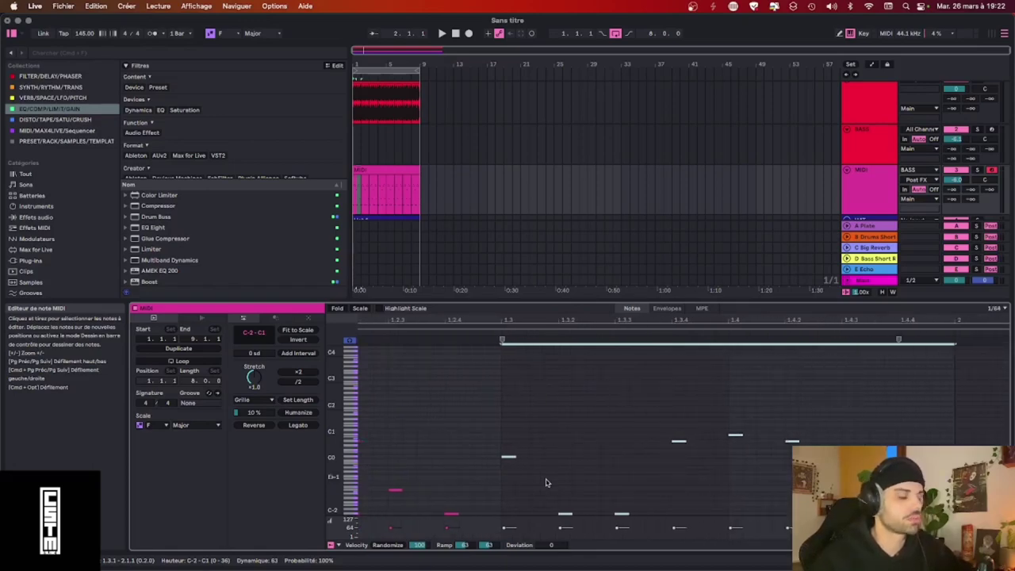
{"action": "key", "text": "Right"}
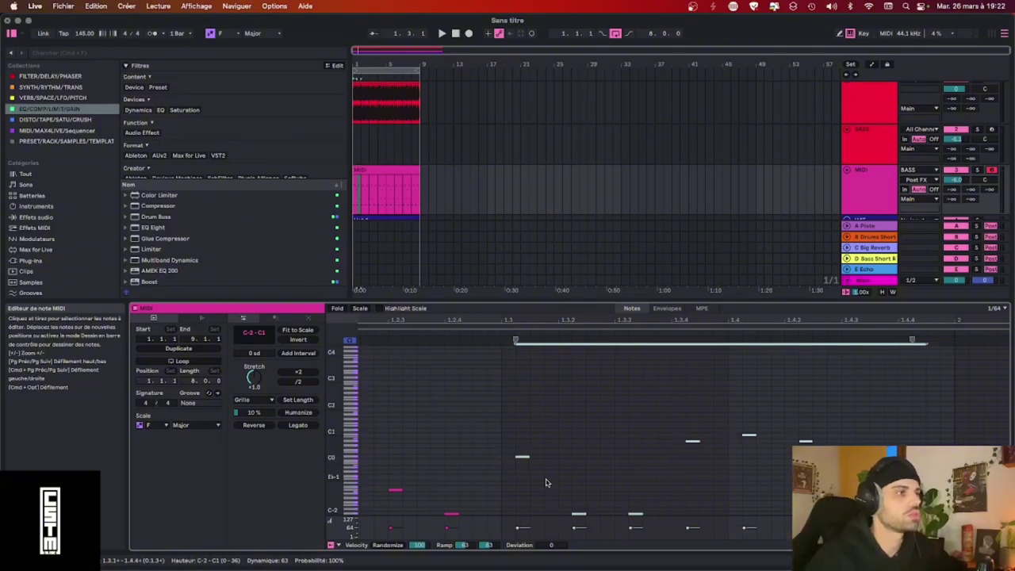
{"action": "key", "text": "space"}
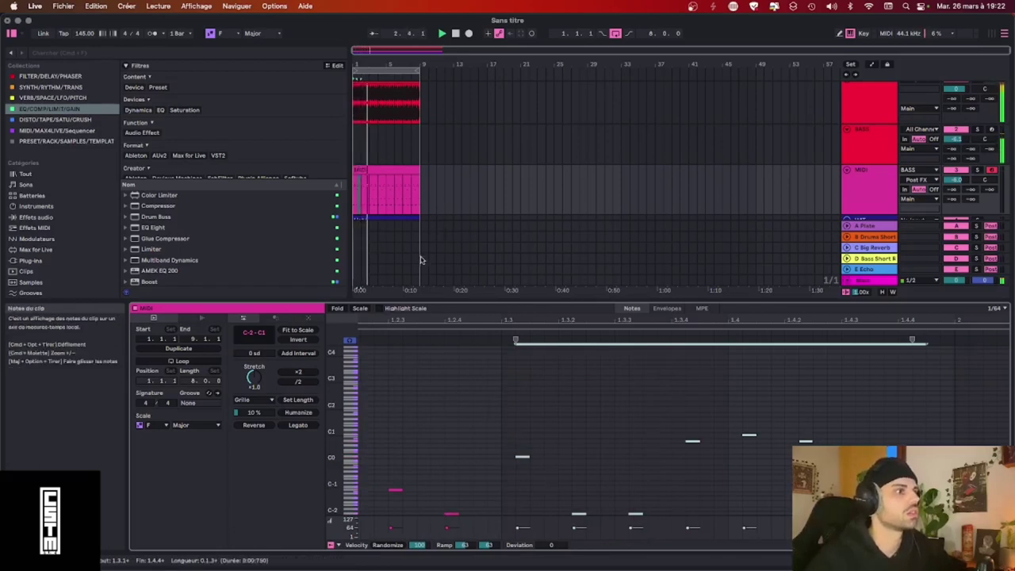
Stop playback and set the clip's loop to its first bar, from 1.1.1 with a length of one bar.
{"action": "scroll", "coordinate": [544, 394], "scroll_direction": "down", "scroll_amount": 5}
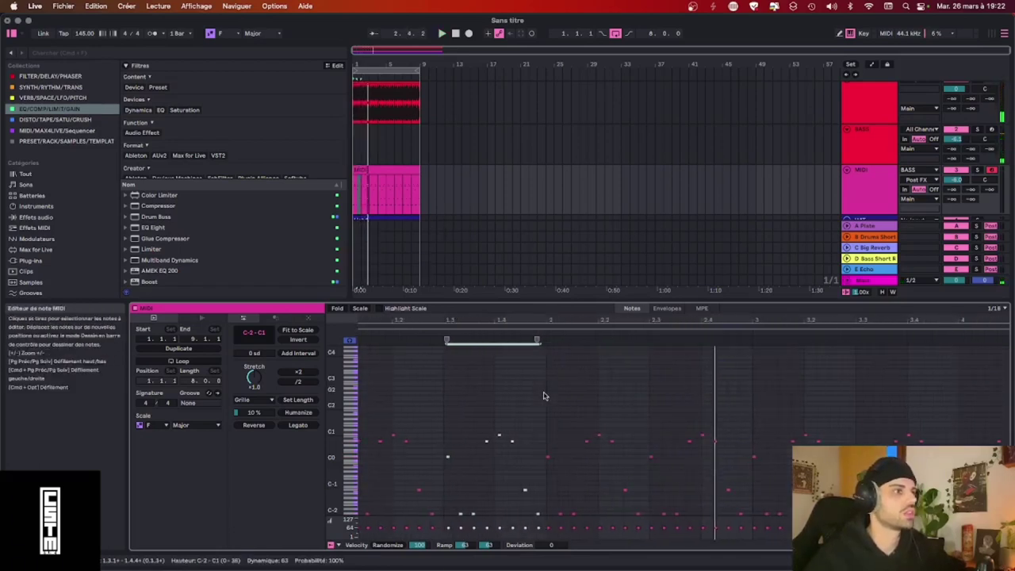
{"action": "scroll", "coordinate": [544, 396], "scroll_direction": "down", "scroll_amount": 3}
{"action": "key", "text": "space"}
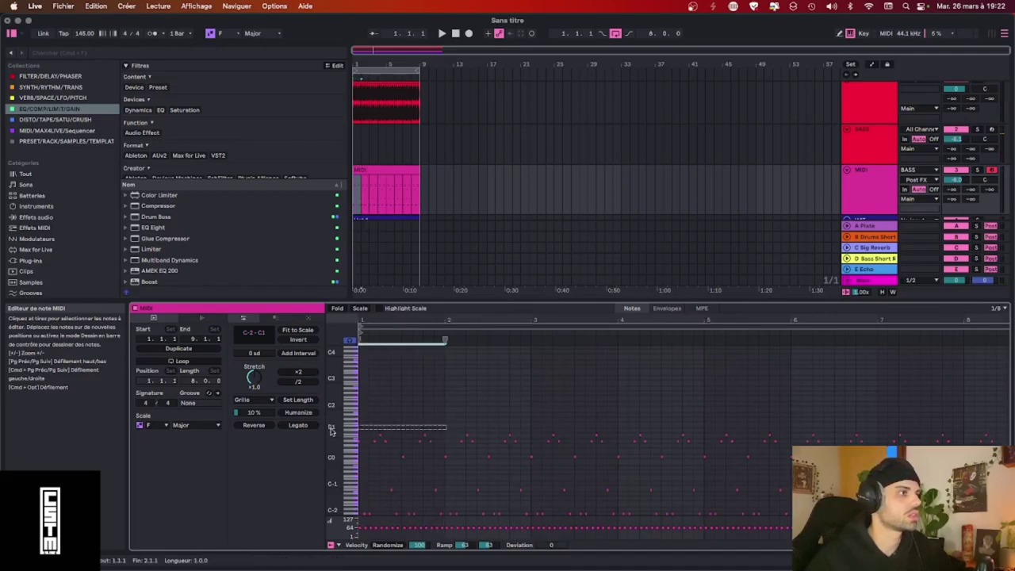
{"action": "left_click_drag", "start_coordinate": [445, 425], "coordinate": [332, 444]}
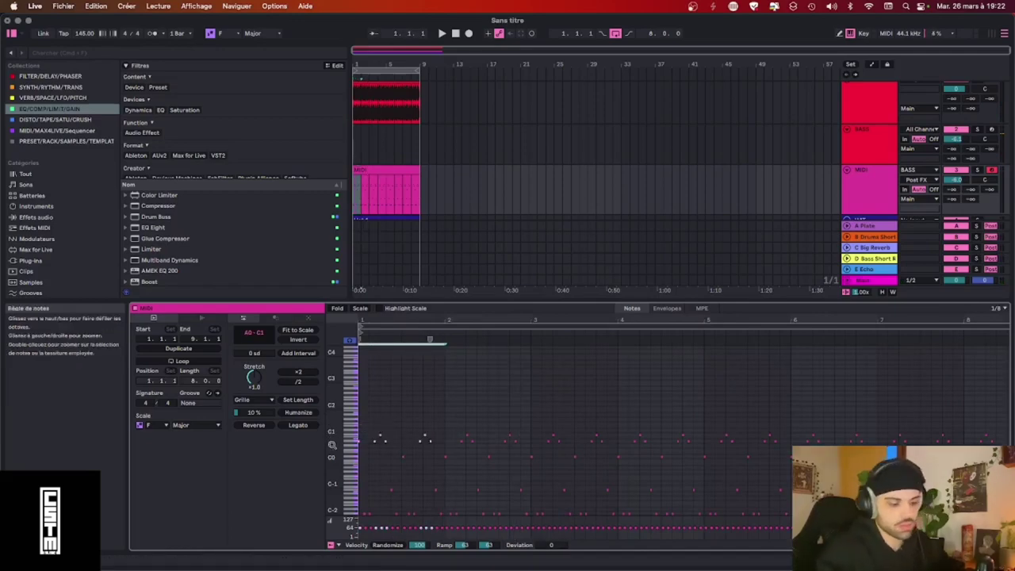
{"action": "key", "text": "super+l"}
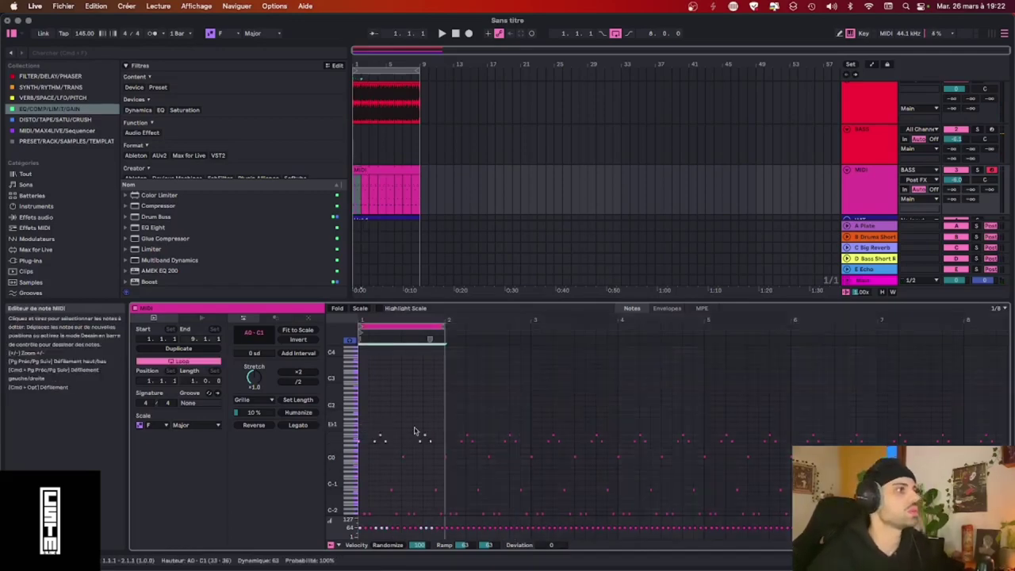
Move the looped MIDI clip onto the BASS track, bypass that track's sequencer and Pitch devices, and start playback.
{"action": "left_click", "coordinate": [373, 164]}
{"action": "left_click_drag", "start_coordinate": [372, 151], "coordinate": [374, 151]}
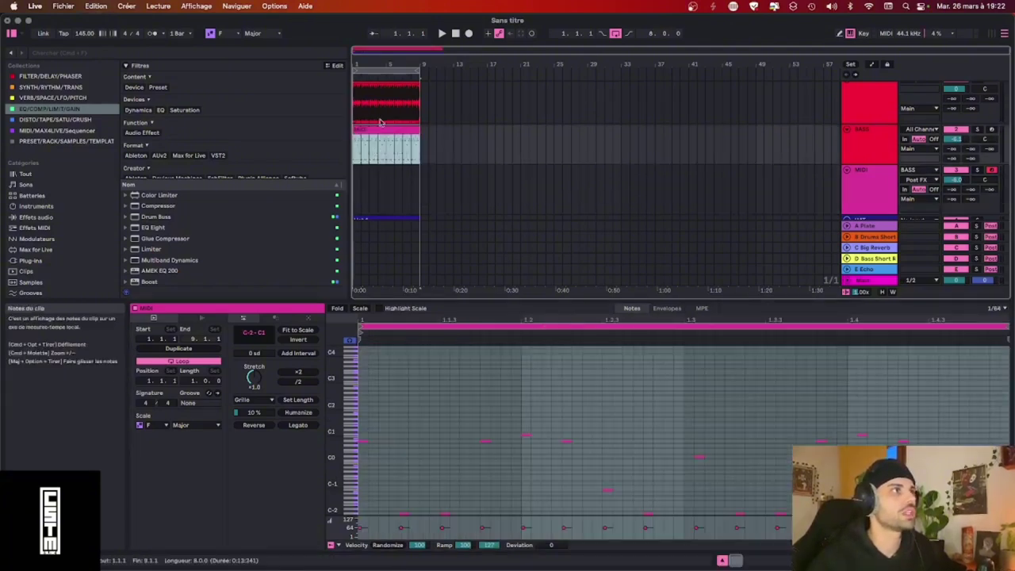
{"action": "left_click", "coordinate": [871, 147]}
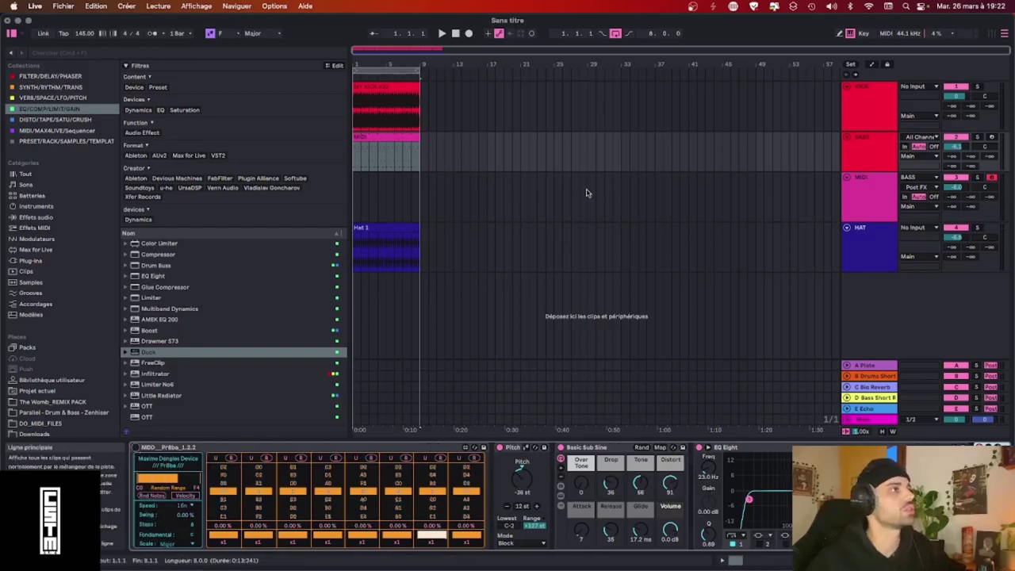
{"action": "key", "text": "space"}
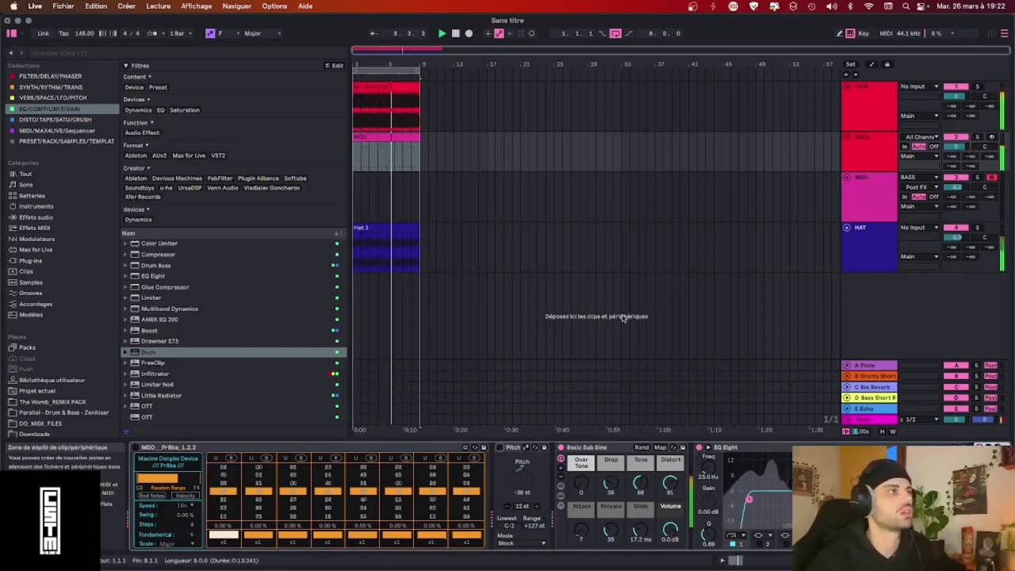
Open the BASS clip's notes during playback and lower the BASS track's volume to -4.4 dB.
{"action": "double_click", "coordinate": [403, 139]}
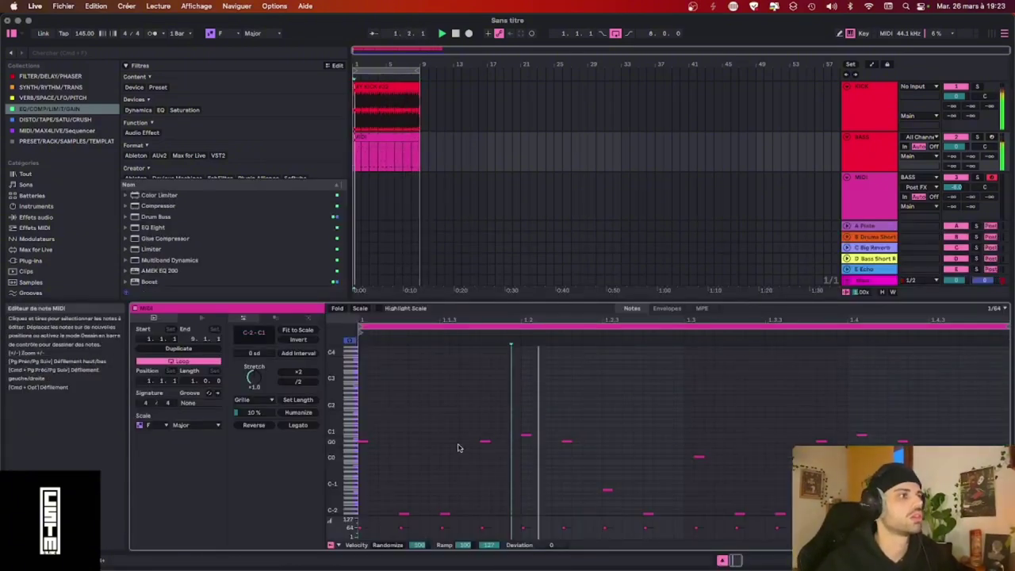
{"action": "left_click_drag", "start_coordinate": [955, 147], "coordinate": [956, 165]}
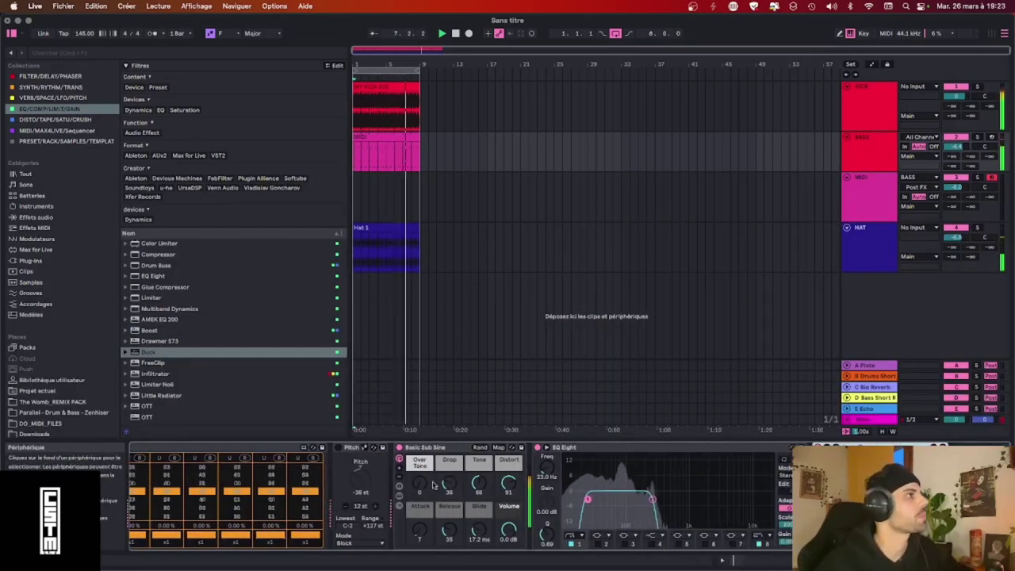
Load the Delay effect after the Duck device on the BASS track and set its feedback to 0%.
{"action": "left_click", "coordinate": [43, 77]}
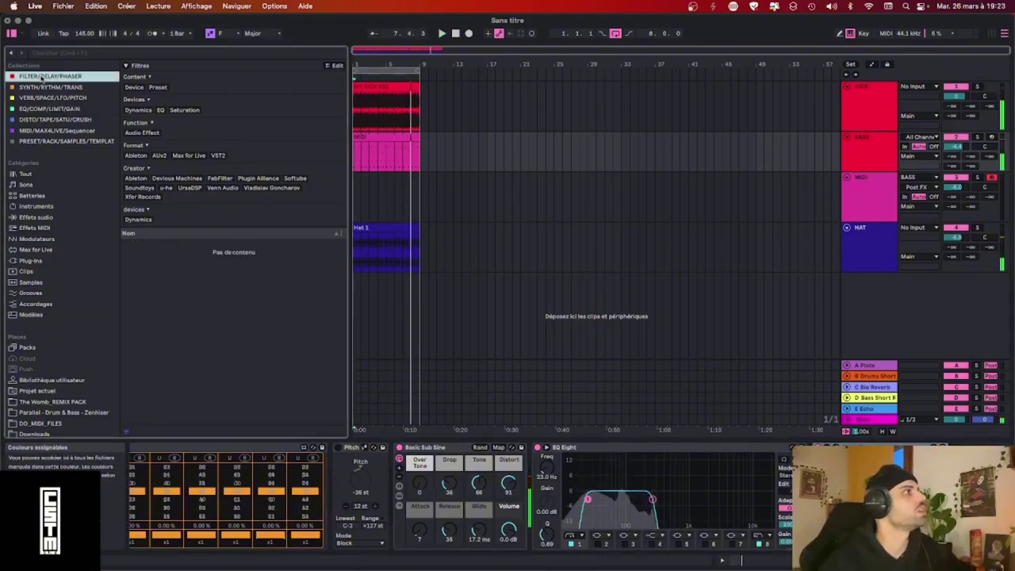
{"action": "double_click", "coordinate": [150, 243]}
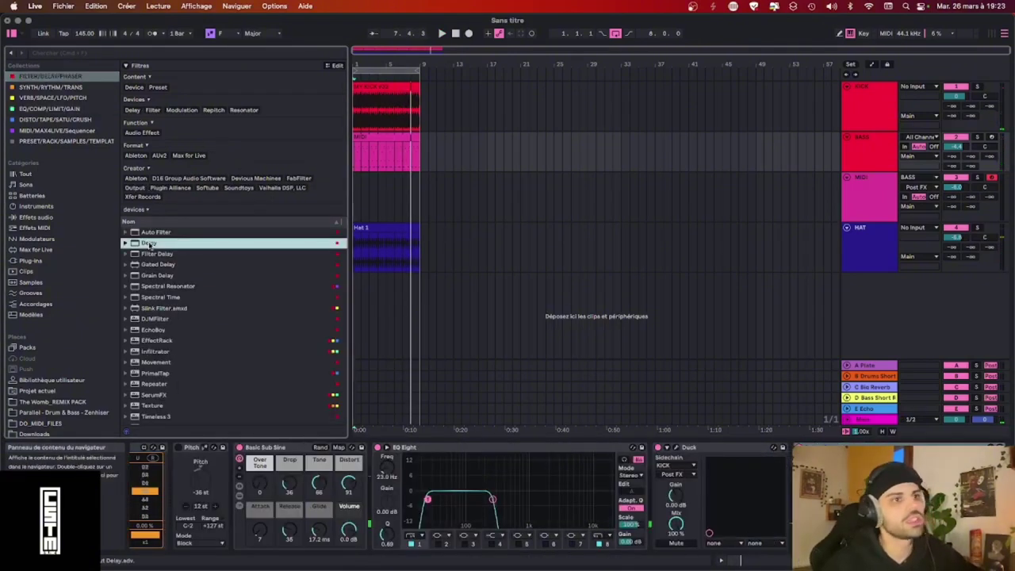
{"action": "scroll", "coordinate": [711, 482], "scroll_direction": "right", "scroll_amount": 2}
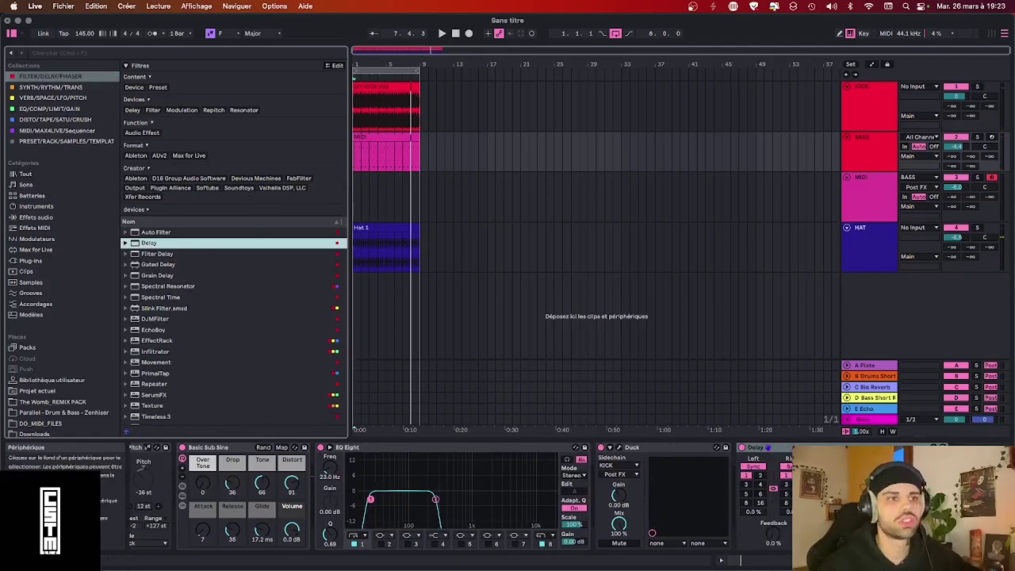
{"action": "left_click_drag", "start_coordinate": [773, 536], "coordinate": [773, 529]}
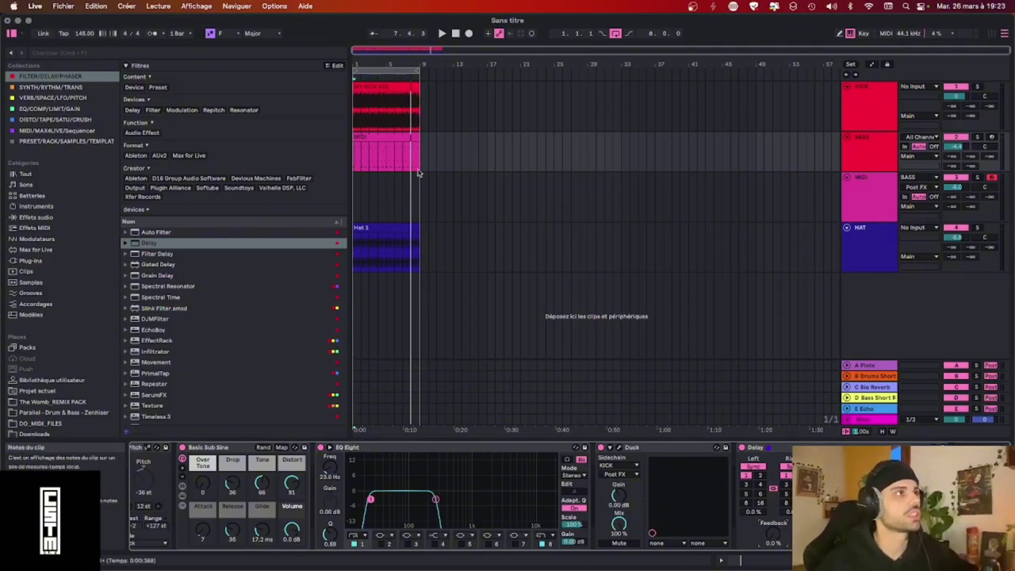
Play the loop, set the Delay's linked time to 16 sixteenths, and compare the bass with the Delay bypassed.
{"action": "left_click", "coordinate": [883, 142]}
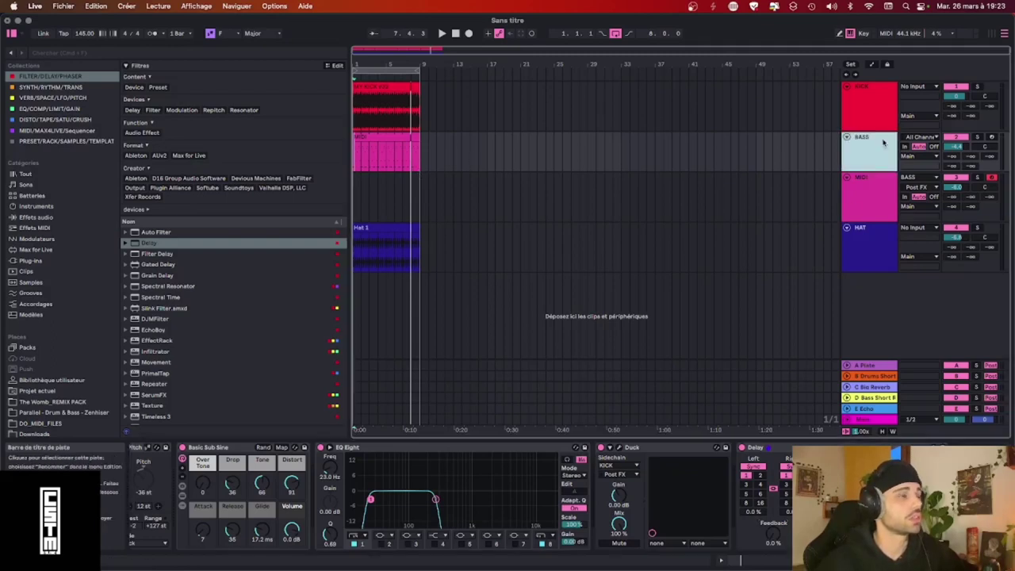
{"action": "key", "text": "space"}
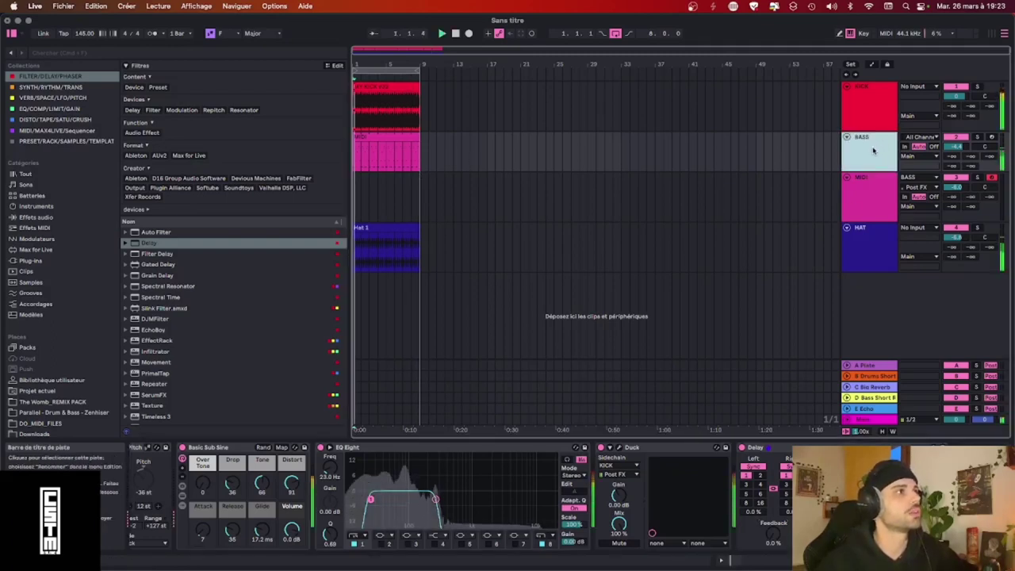
{"action": "left_click", "coordinate": [757, 486]}
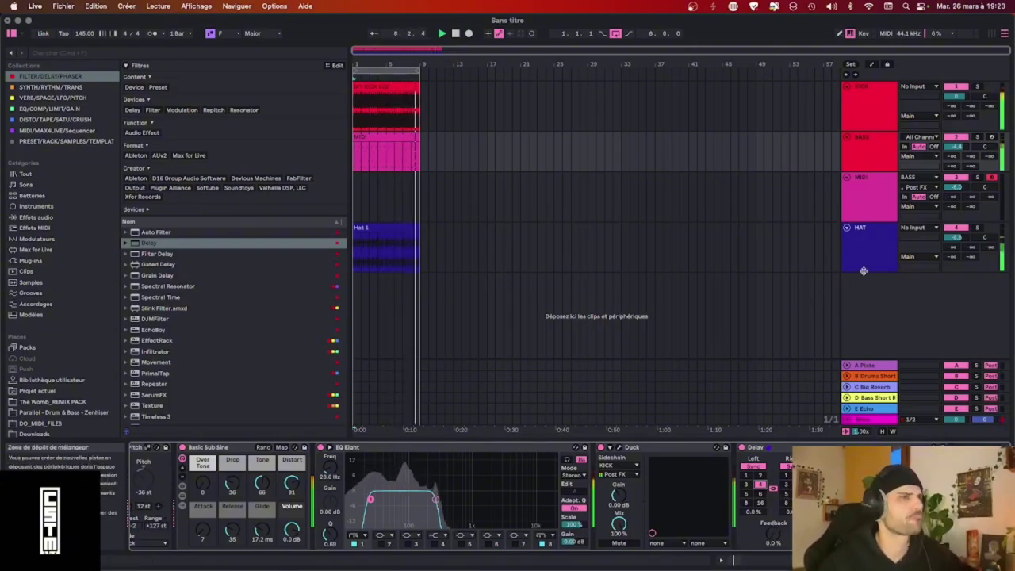
{"action": "left_click", "coordinate": [785, 495]}
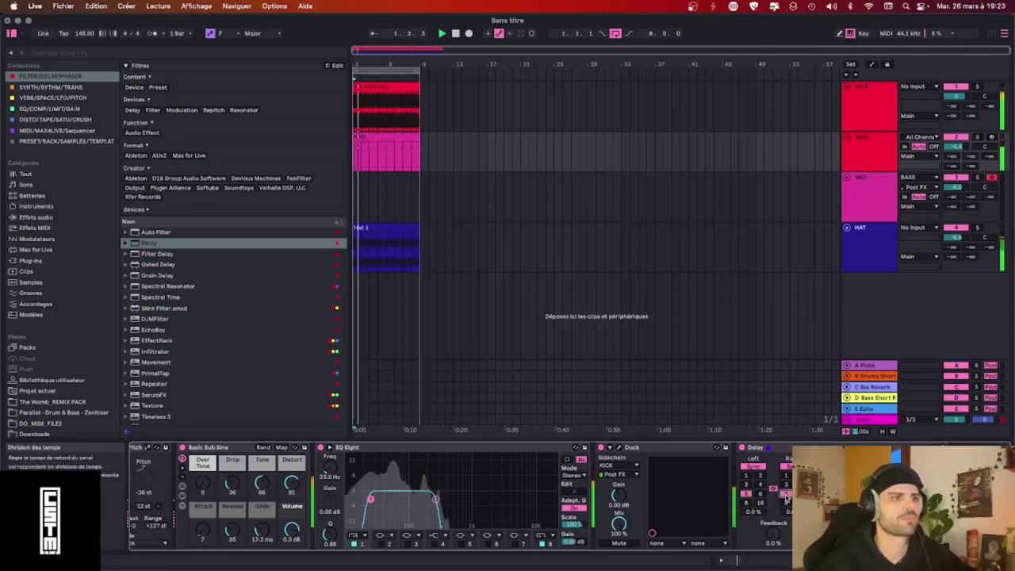
{"action": "left_click", "coordinate": [787, 504]}
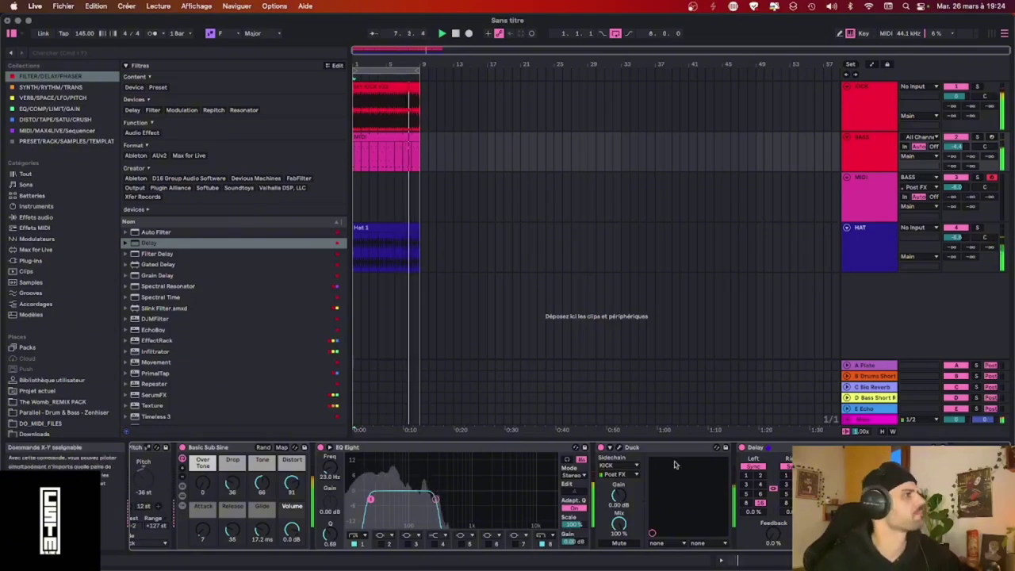
{"action": "left_click", "coordinate": [741, 448]}
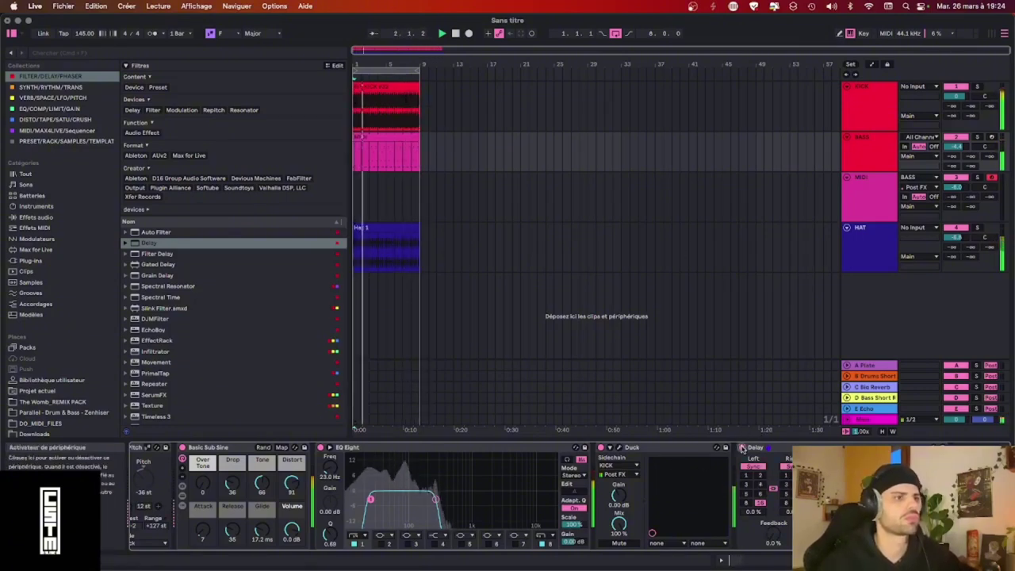
{"action": "left_click", "coordinate": [741, 448]}
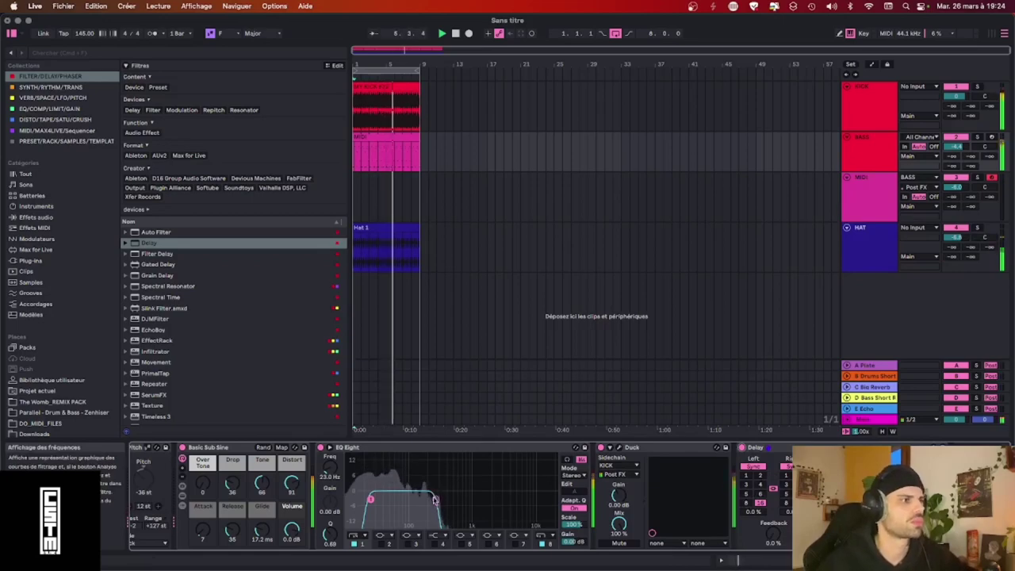
Set the BASS track's EQ Eight low-pass band to about 918 Hz and the Basic Sub Sine's Distort to about 113.
{"action": "left_click_drag", "start_coordinate": [434, 498], "coordinate": [477, 498]}
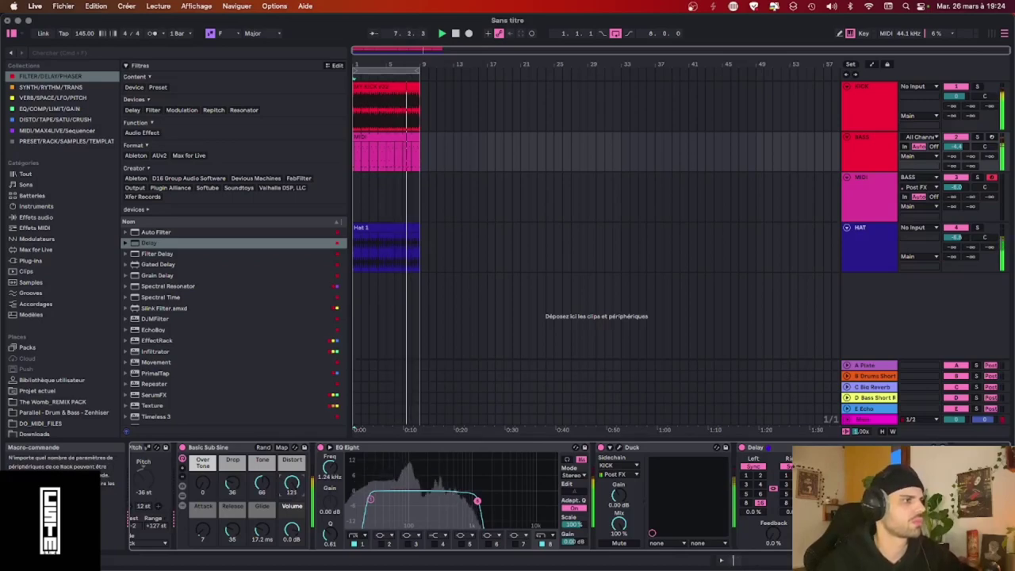
{"action": "left_click_drag", "start_coordinate": [292, 483], "coordinate": [292, 494]}
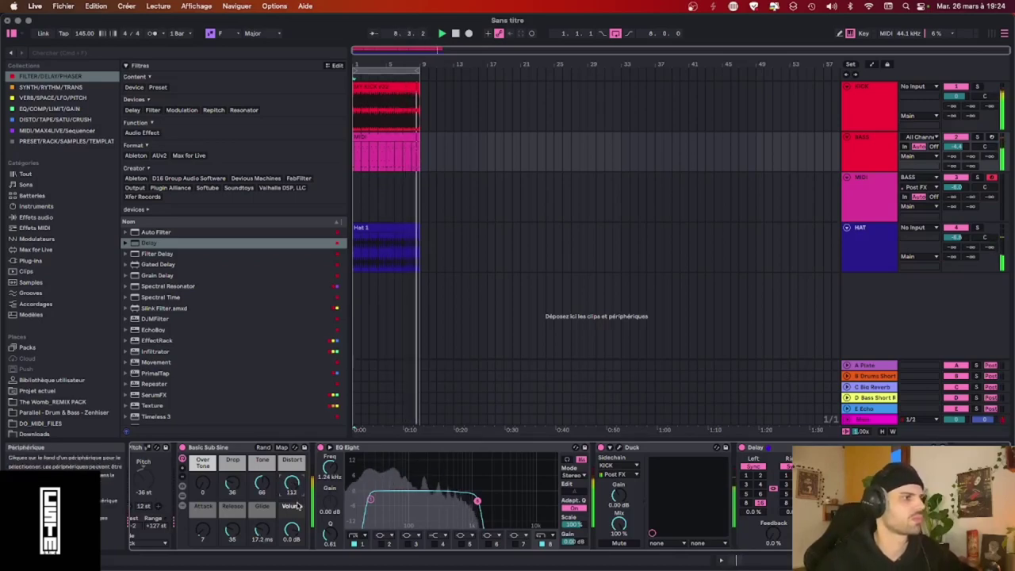
{"action": "left_click_drag", "start_coordinate": [478, 500], "coordinate": [470, 504]}
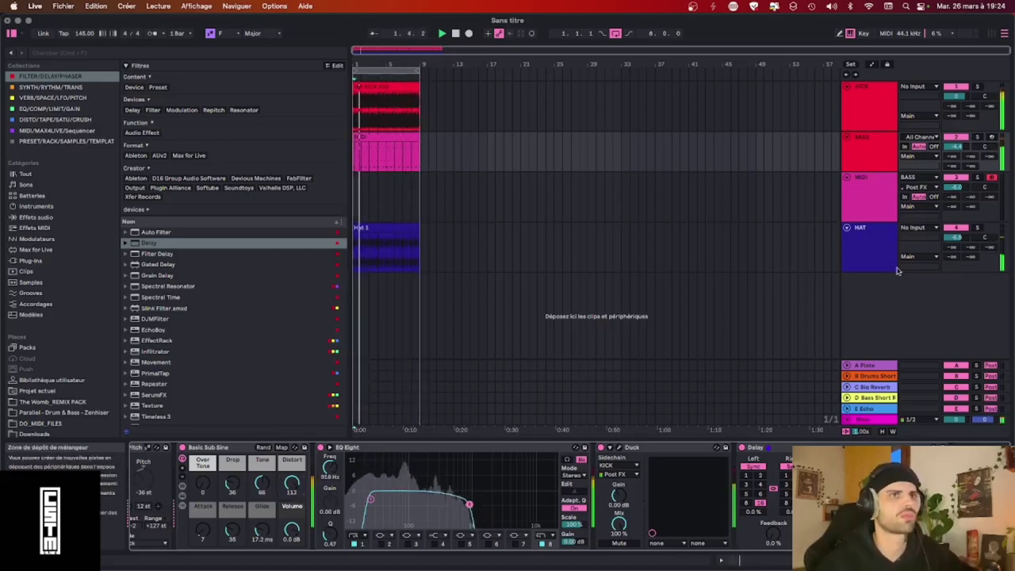
Stop playback and delete the BASS track with its MIDI clip and devices.
{"action": "left_click", "coordinate": [949, 229]}
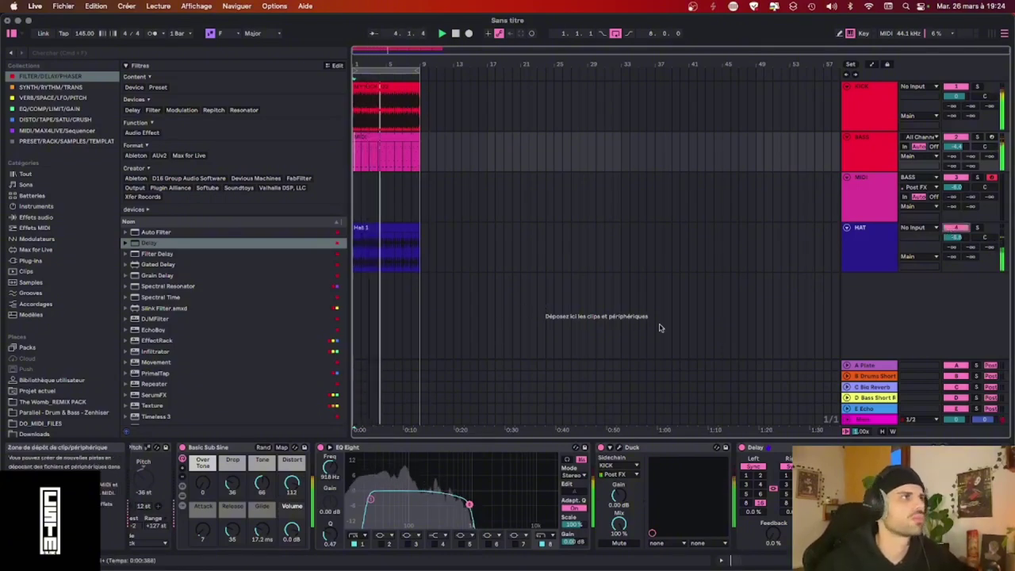
{"action": "key", "text": "b"}
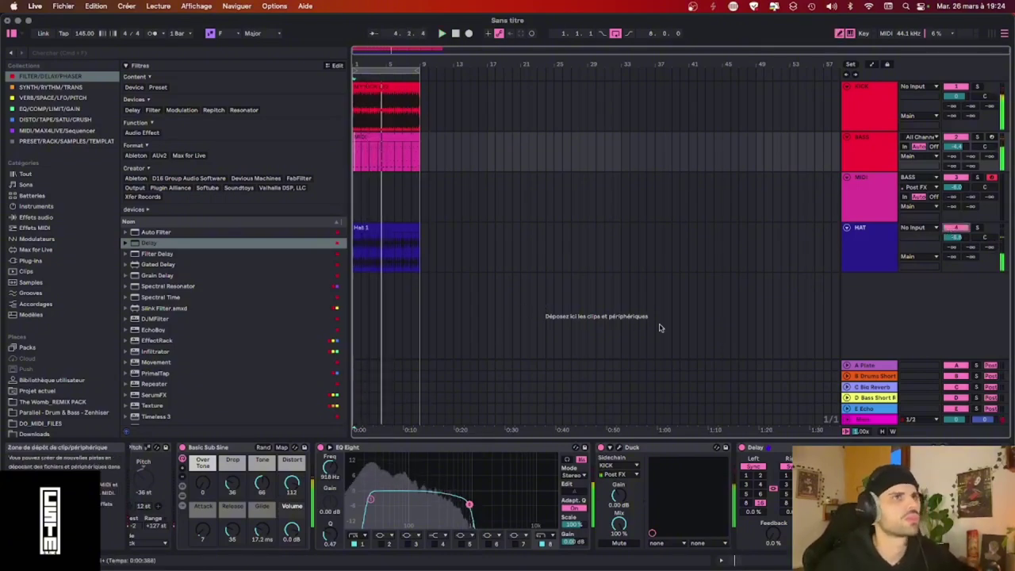
{"action": "left_click", "coordinate": [863, 207]}
{"action": "left_click", "coordinate": [876, 155]}
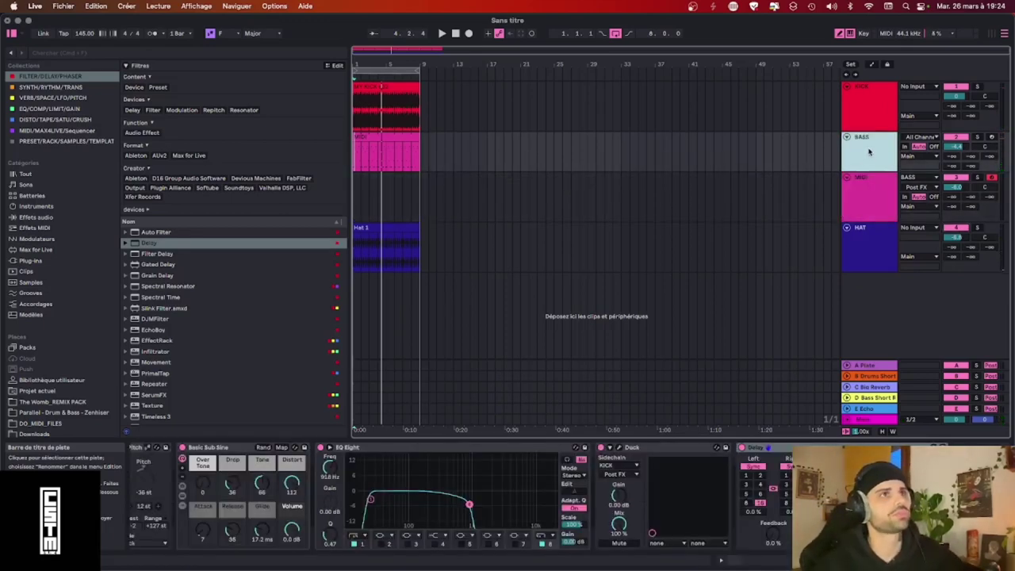
{"action": "key", "text": "Delete"}
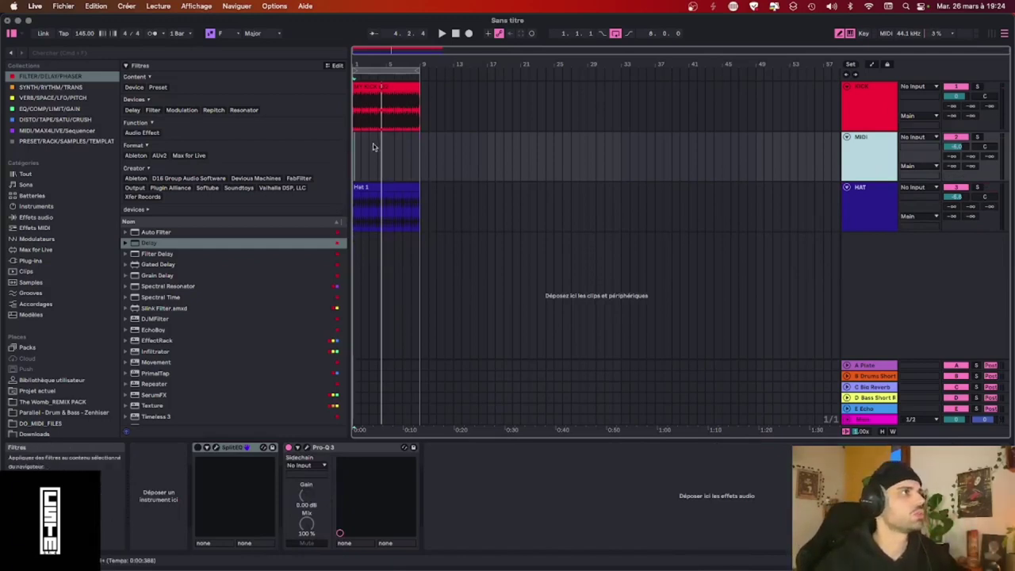
Consolidate the first beat of the KICK clip, from 1.1.1 to 1.2.1, into its own clip.
{"action": "scroll", "coordinate": [374, 138], "scroll_direction": "up", "scroll_amount": 5}
{"action": "scroll", "coordinate": [374, 138], "scroll_direction": "left", "scroll_amount": 5}
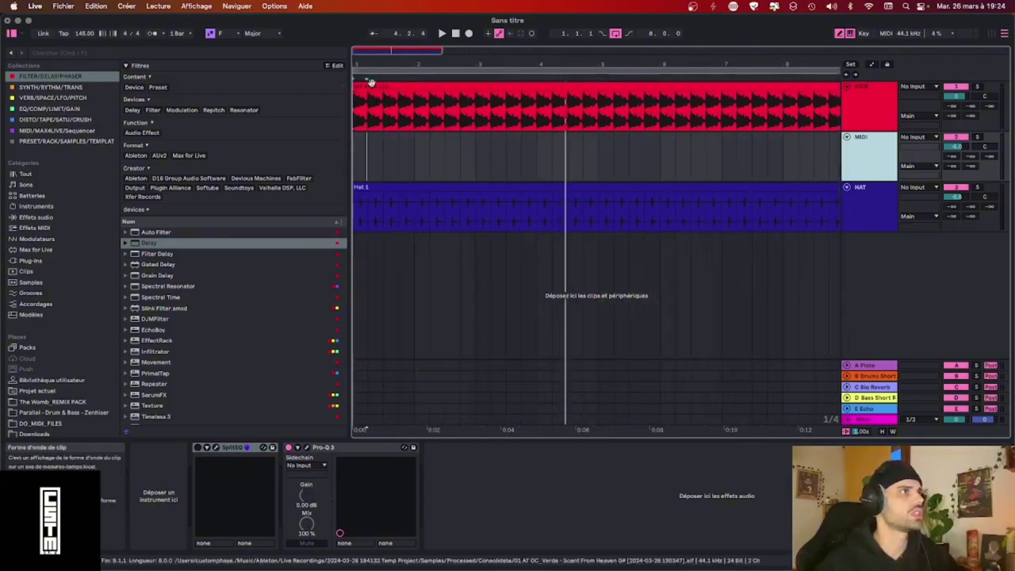
{"action": "left_click", "coordinate": [369, 111]}
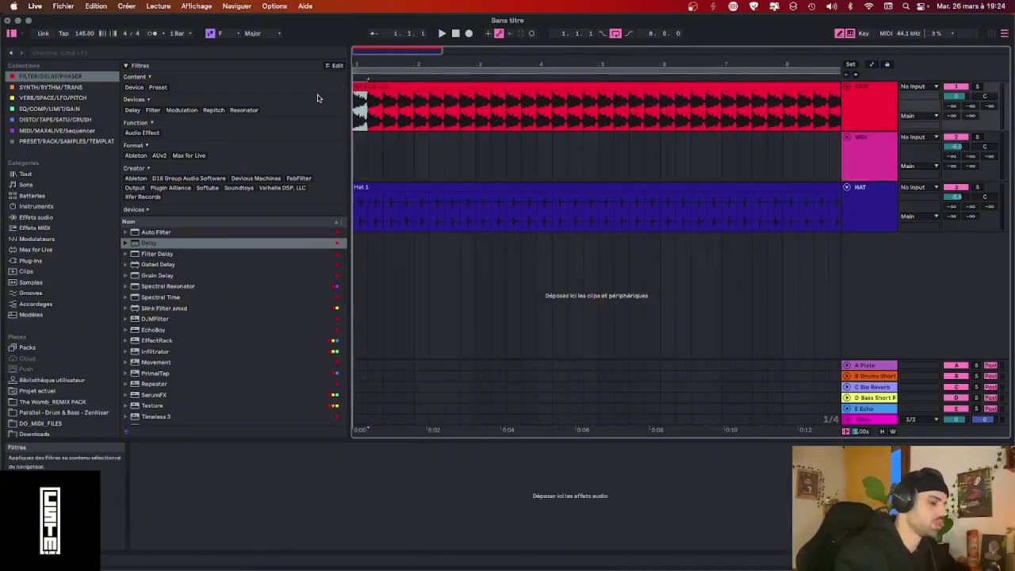
{"action": "key", "text": "super+j"}
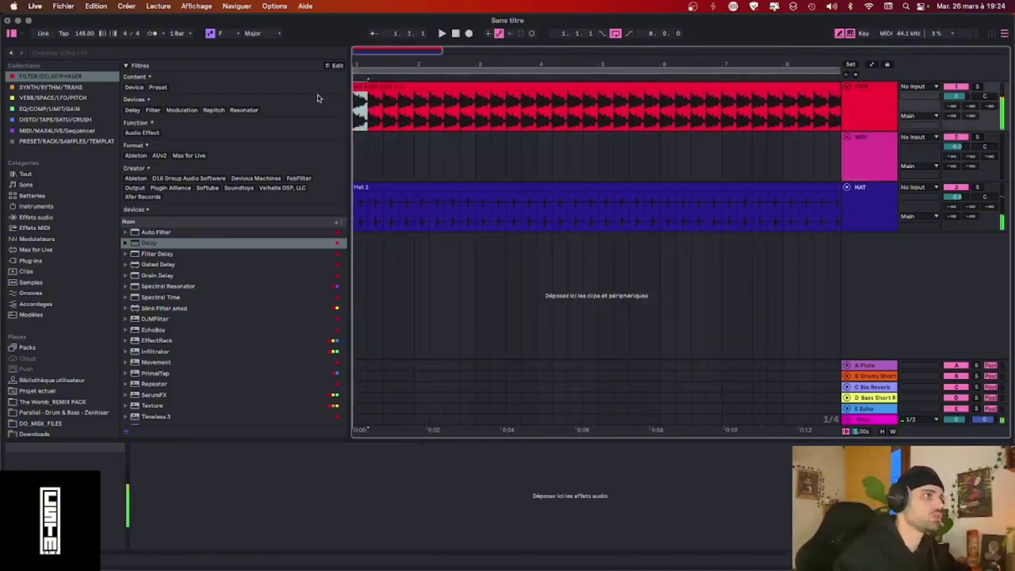
Load the Impulse instrument onto the MIDI track and rename the track SUB.
{"action": "left_click", "coordinate": [874, 163]}
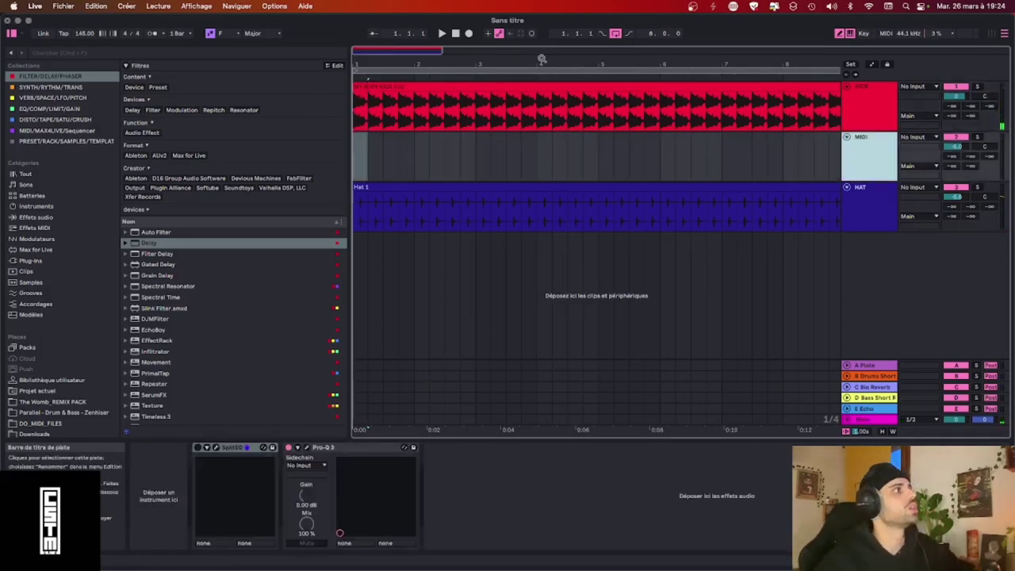
{"action": "left_click", "coordinate": [50, 88]}
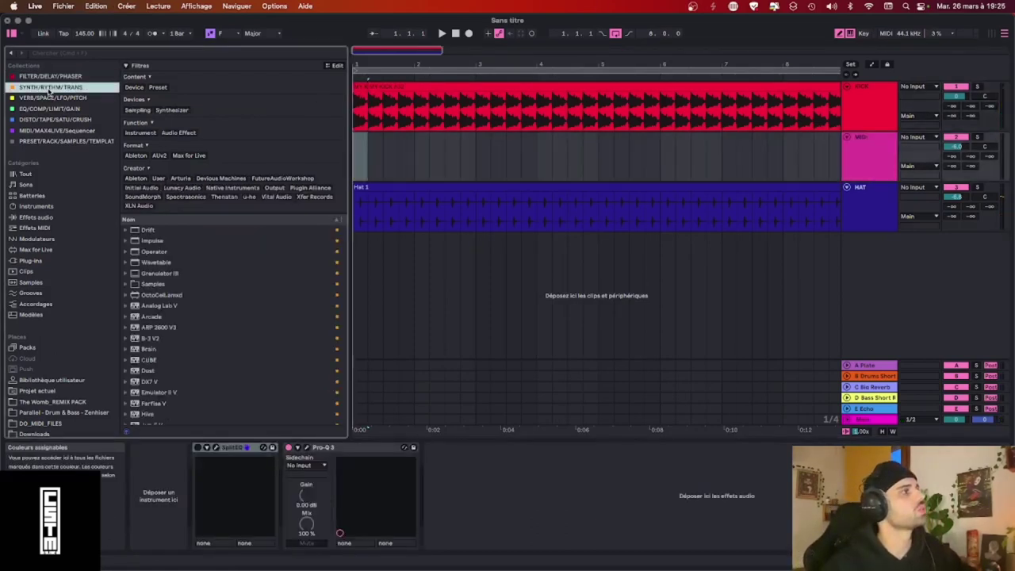
{"action": "double_click", "coordinate": [150, 241]}
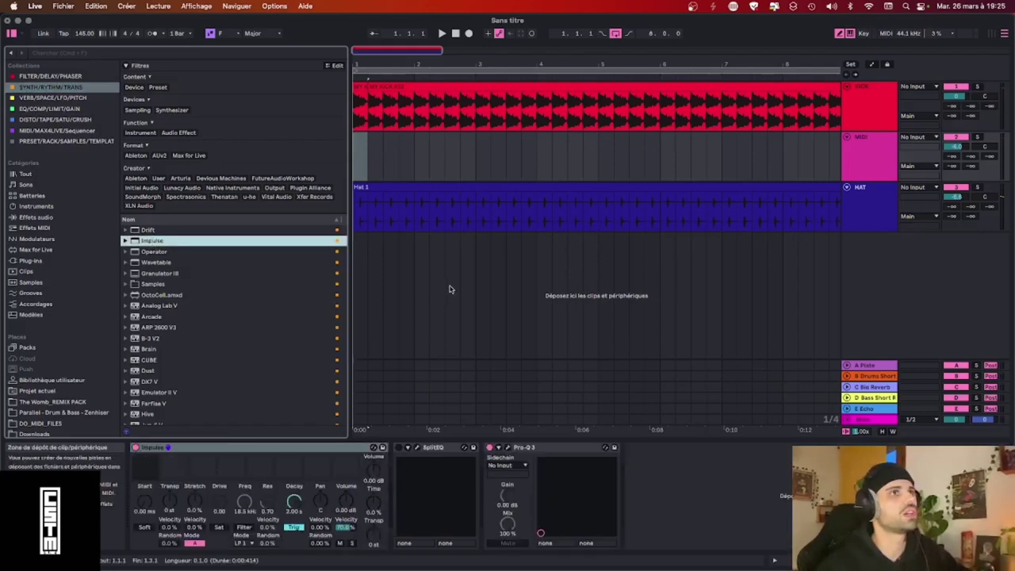
{"action": "left_click", "coordinate": [865, 161]}
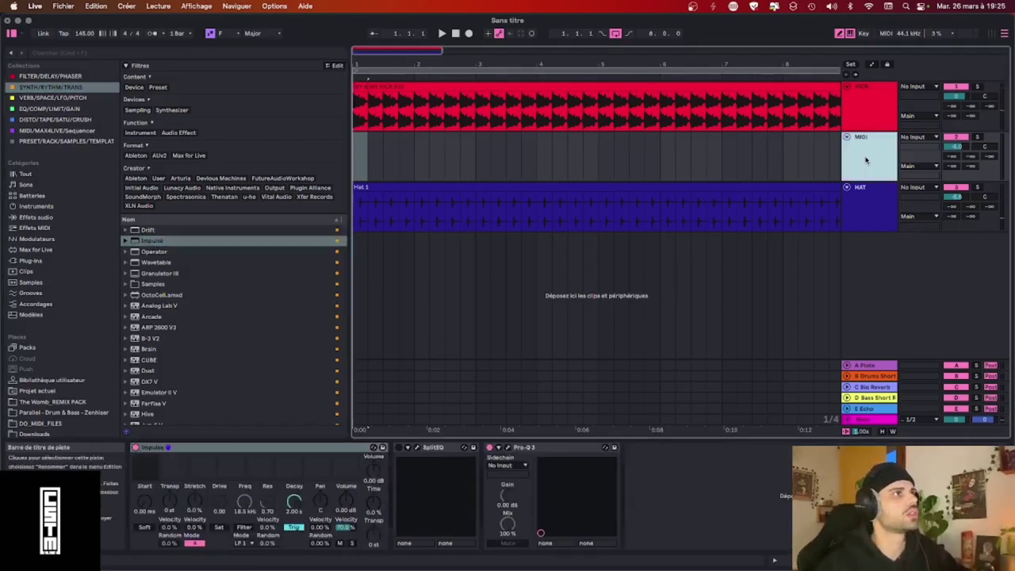
{"action": "key", "text": "minus"}
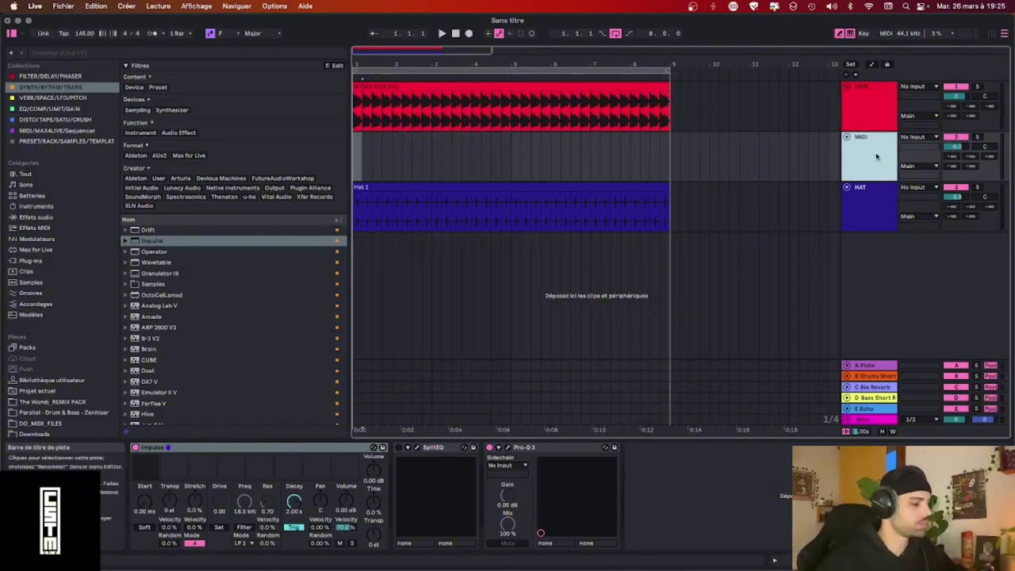
{"action": "key", "text": "super+r"}
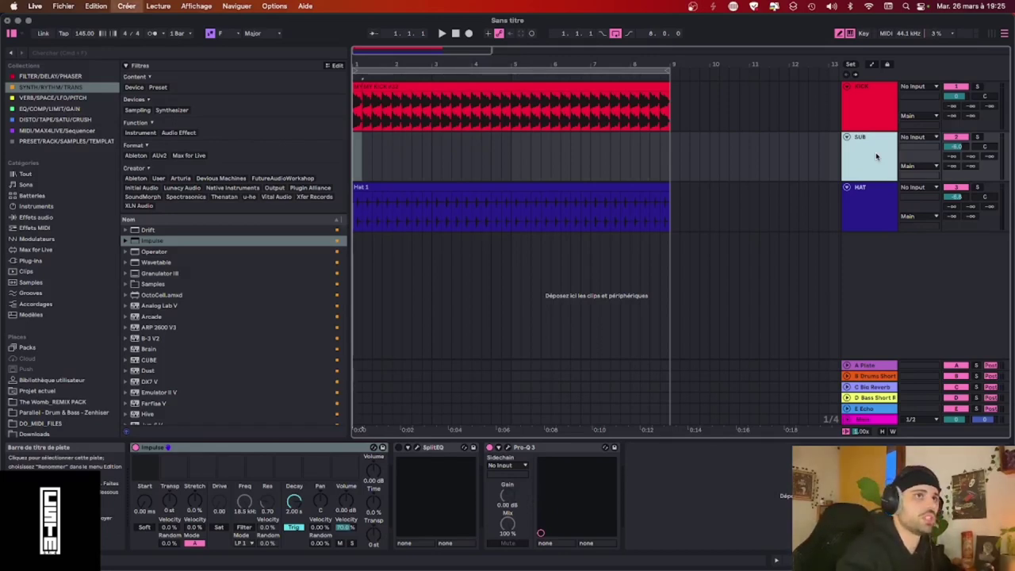
Insert a new MIDI track named BASS below SUB and group both tracks under the name LOW.
{"action": "key", "text": "super+shift+t"}
{"action": "left_click", "coordinate": [861, 200]}
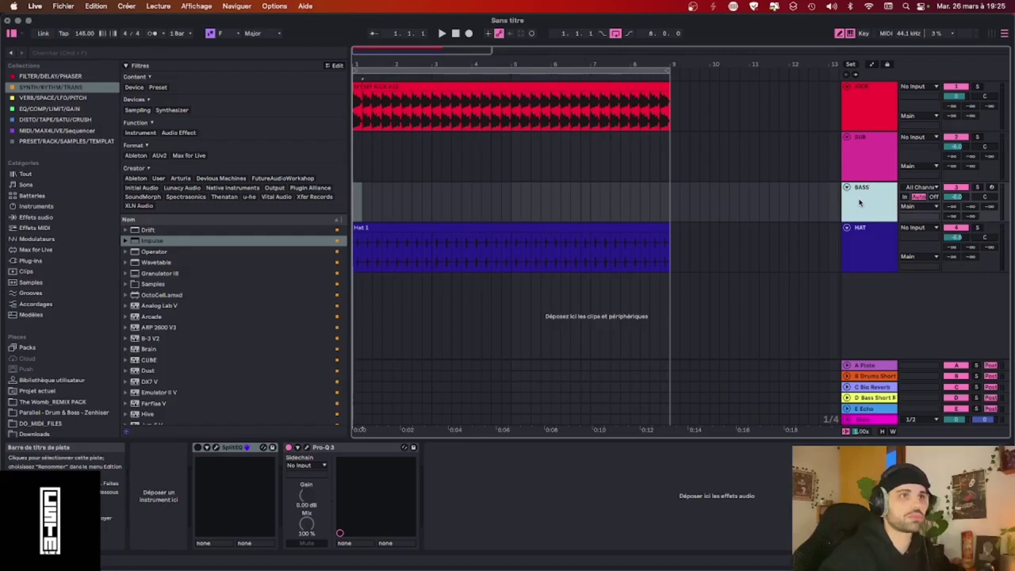
{"action": "left_click", "coordinate": [871, 169]}
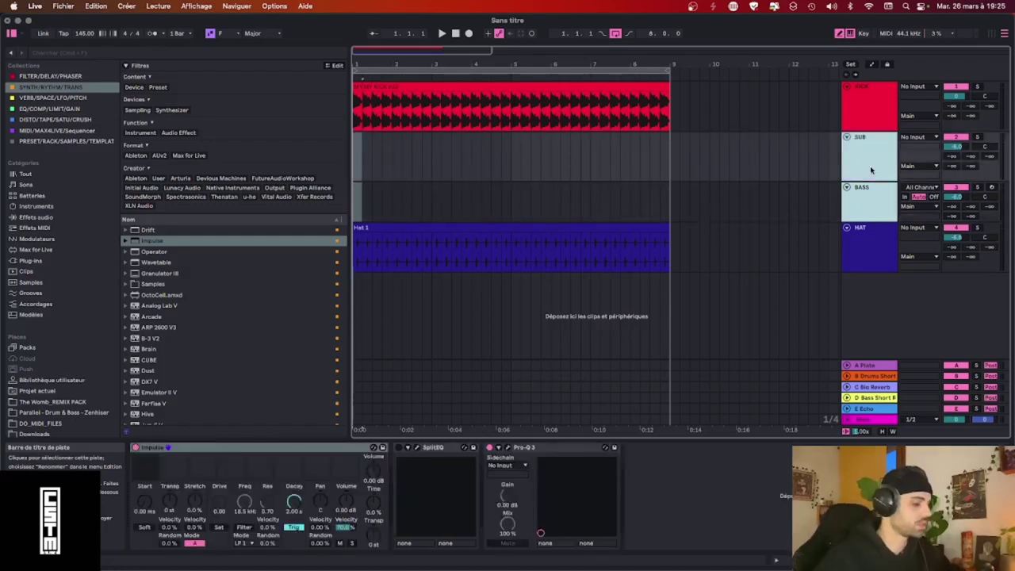
{"action": "key", "text": "super+g"}
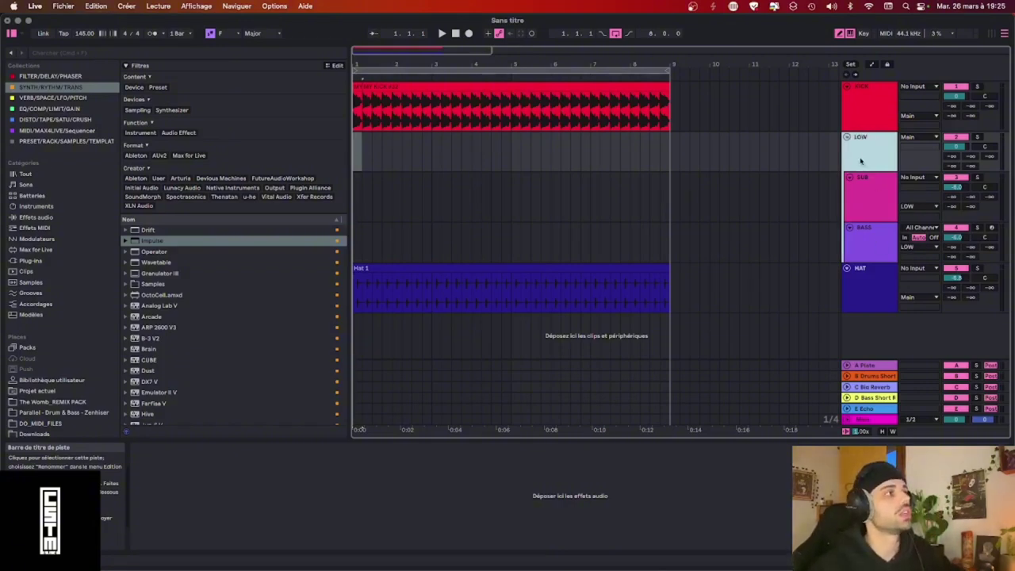
Load the consolidated one-beat kick clip into the first sample slot of the SUB track's Impulse.
{"action": "left_click", "coordinate": [872, 198]}
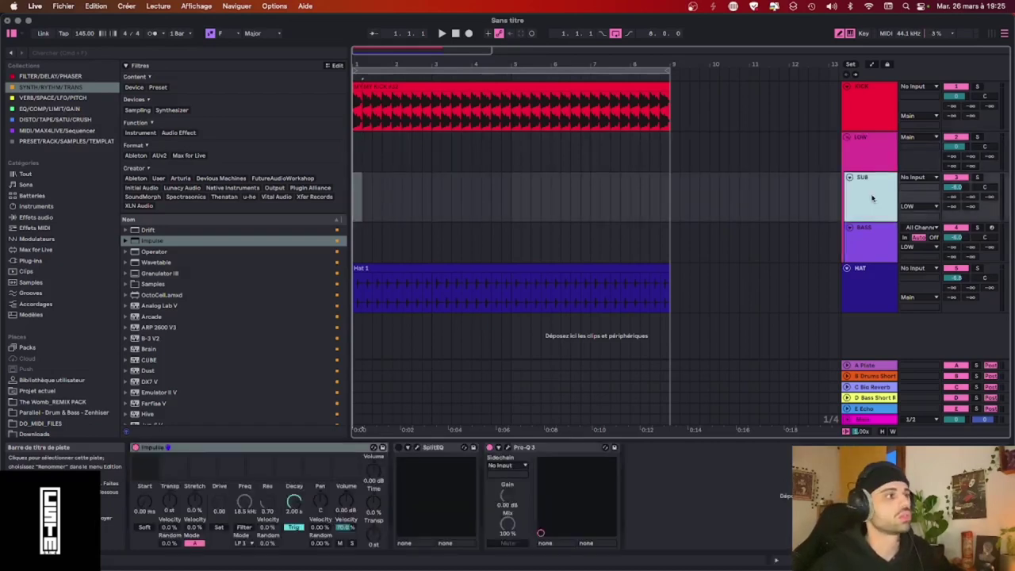
{"action": "left_click", "coordinate": [357, 89]}
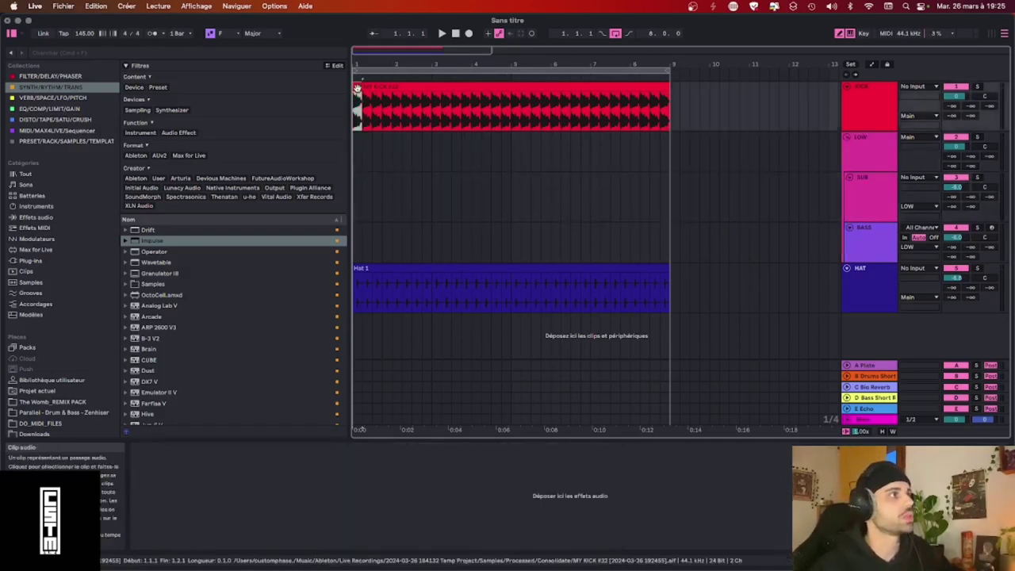
{"action": "key", "text": "Down"}
{"action": "key", "text": "Down"}
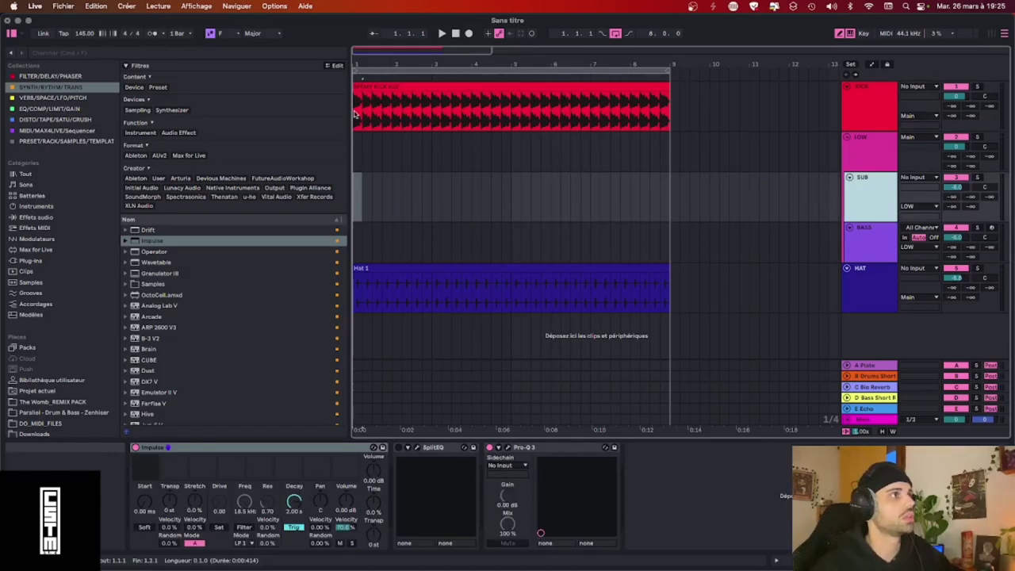
{"action": "left_click", "coordinate": [196, 462]}
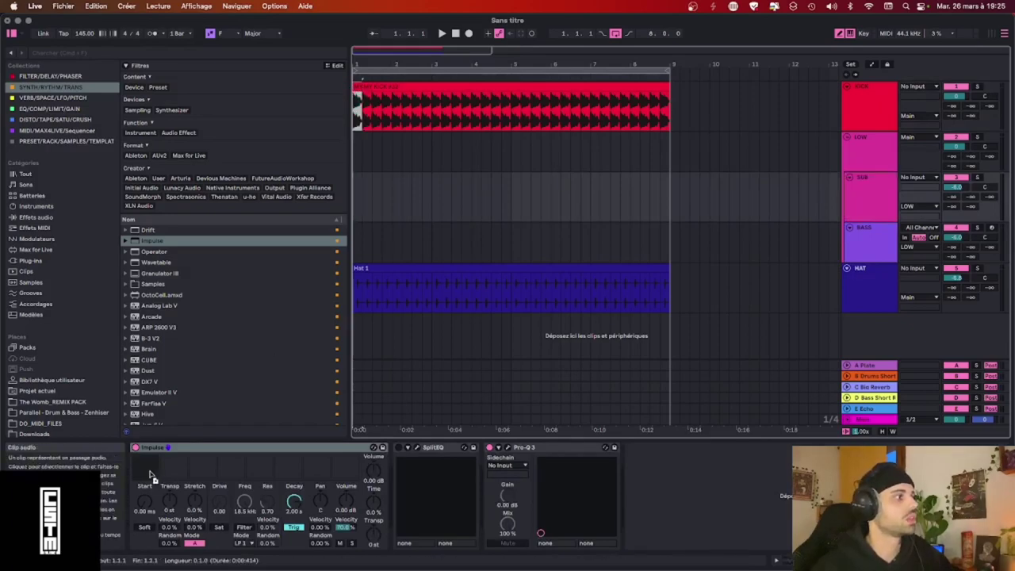
{"action": "left_click_drag", "start_coordinate": [151, 478], "coordinate": [146, 469]}
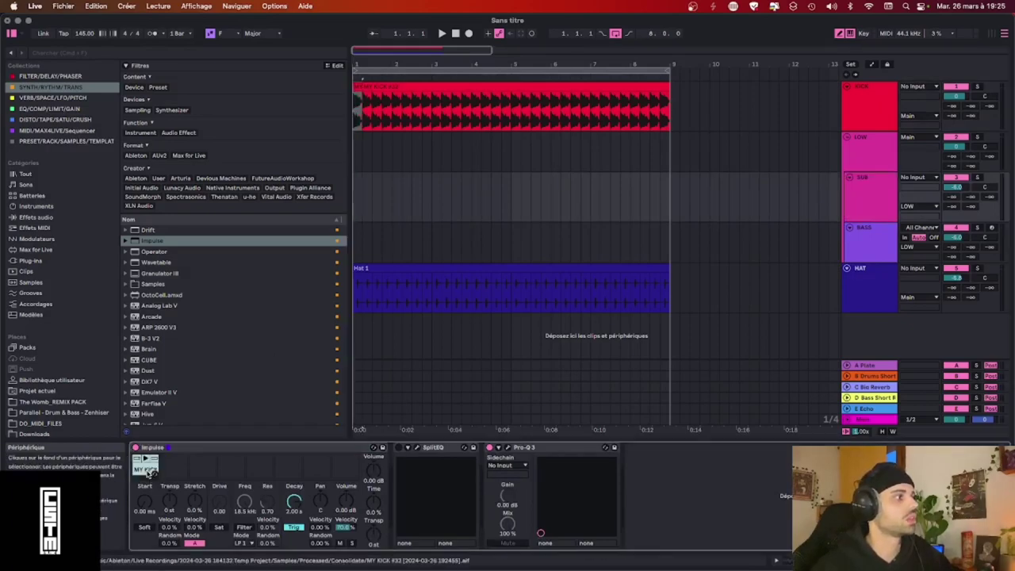
Create a one-beat MIDI clip at the start of the SUB track and draw four consecutive 1/16 kick notes in it.
{"action": "double_click", "coordinate": [357, 195]}
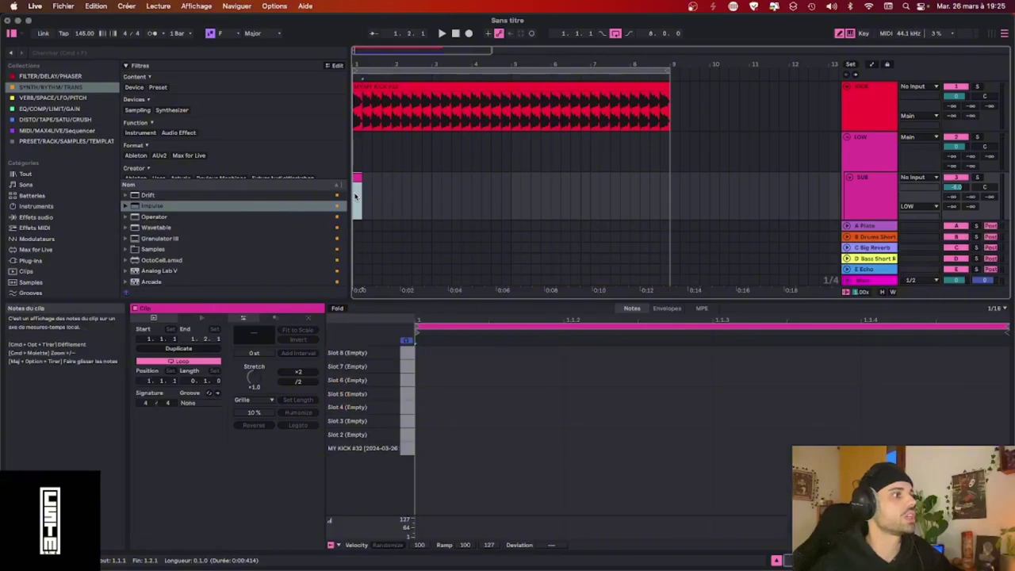
{"action": "left_click", "coordinate": [424, 445]}
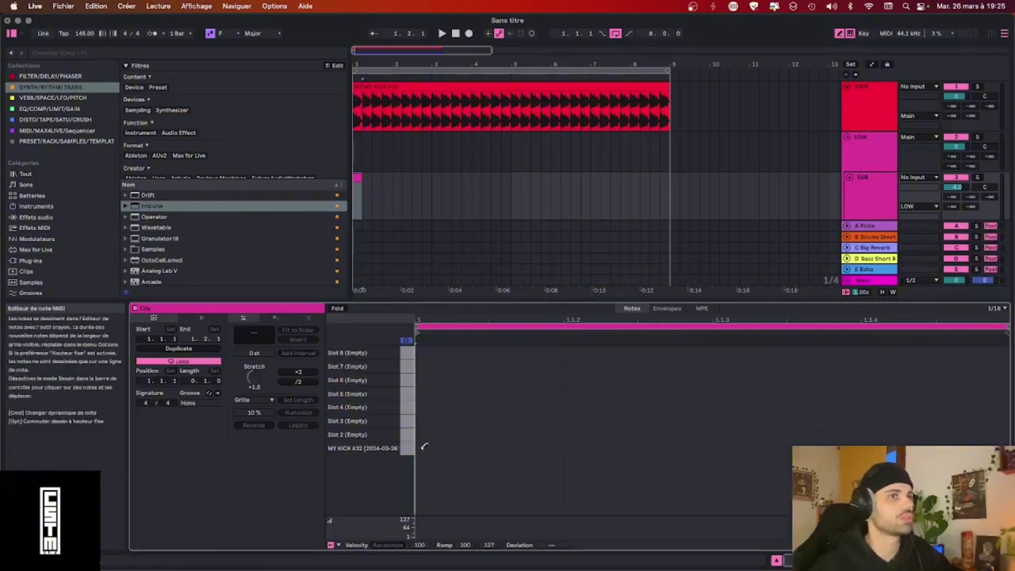
{"action": "left_click", "coordinate": [424, 446]}
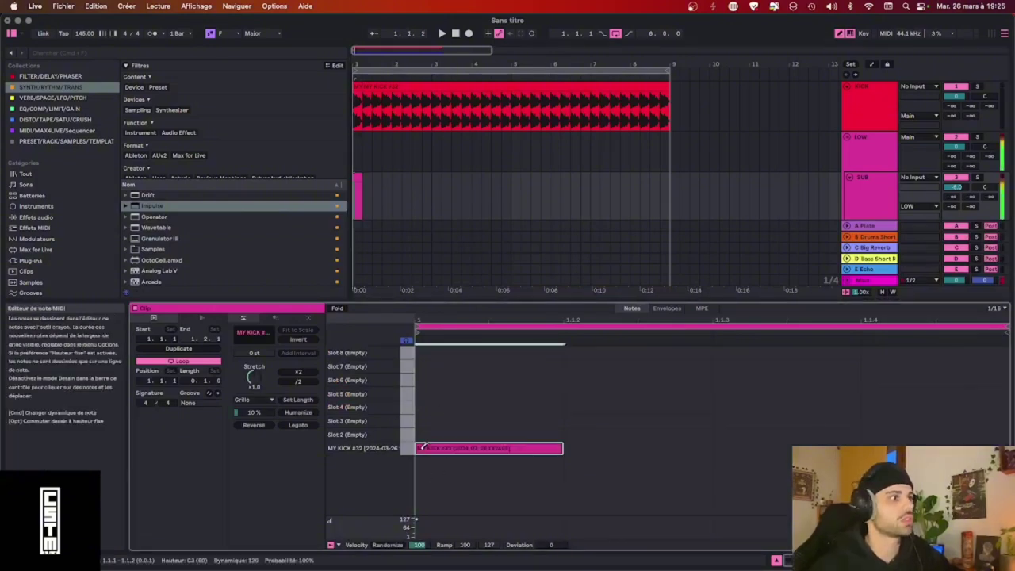
{"action": "left_click", "coordinate": [568, 448]}
{"action": "left_click", "coordinate": [729, 448]}
{"action": "left_click", "coordinate": [872, 446]}
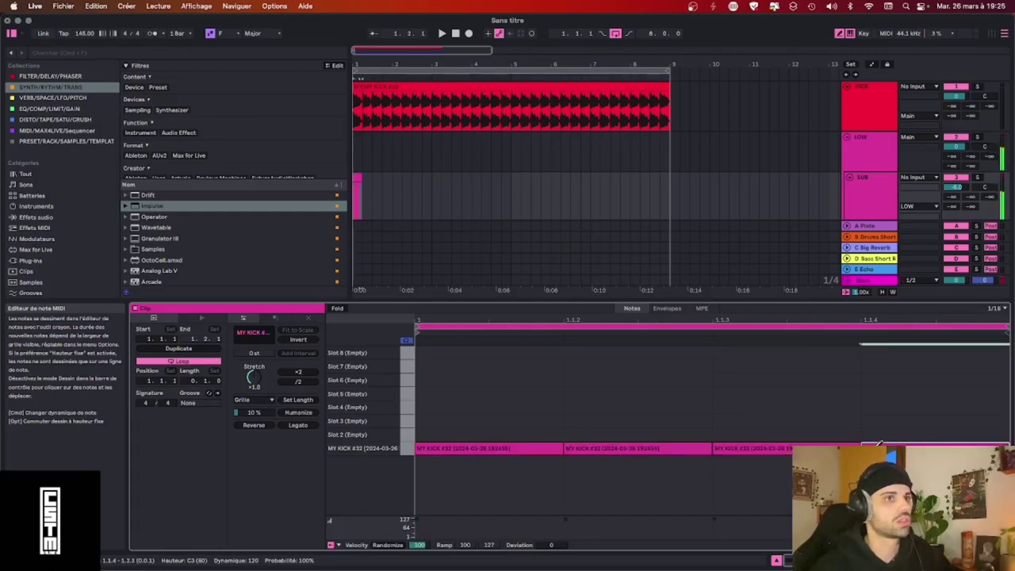
Refine the note grid to 1/256 and shorten the first kick note to about half of its 1/16 length.
{"action": "right_click", "coordinate": [461, 410]}
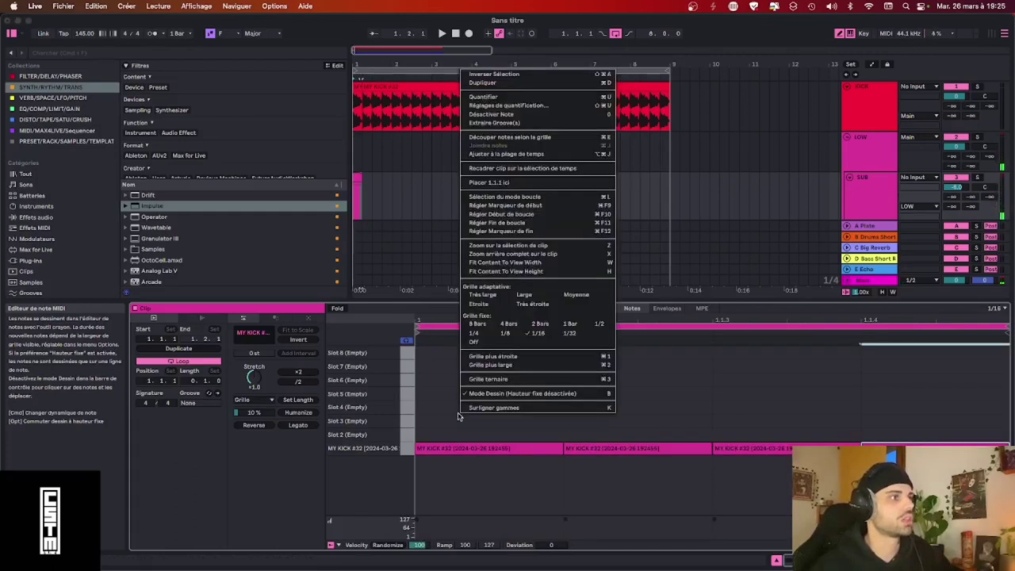
{"action": "left_click", "coordinate": [485, 305]}
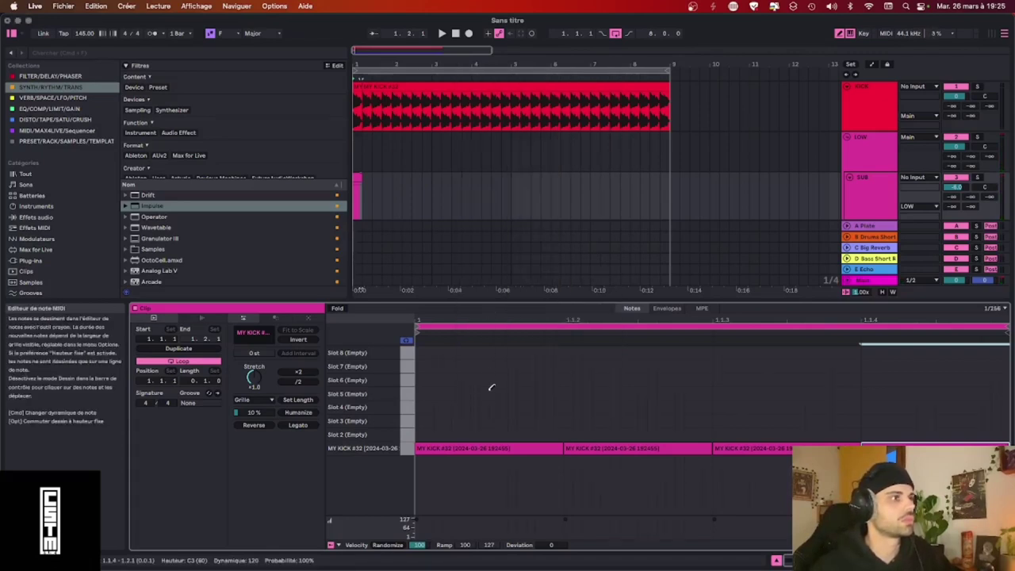
{"action": "left_click", "coordinate": [564, 449]}
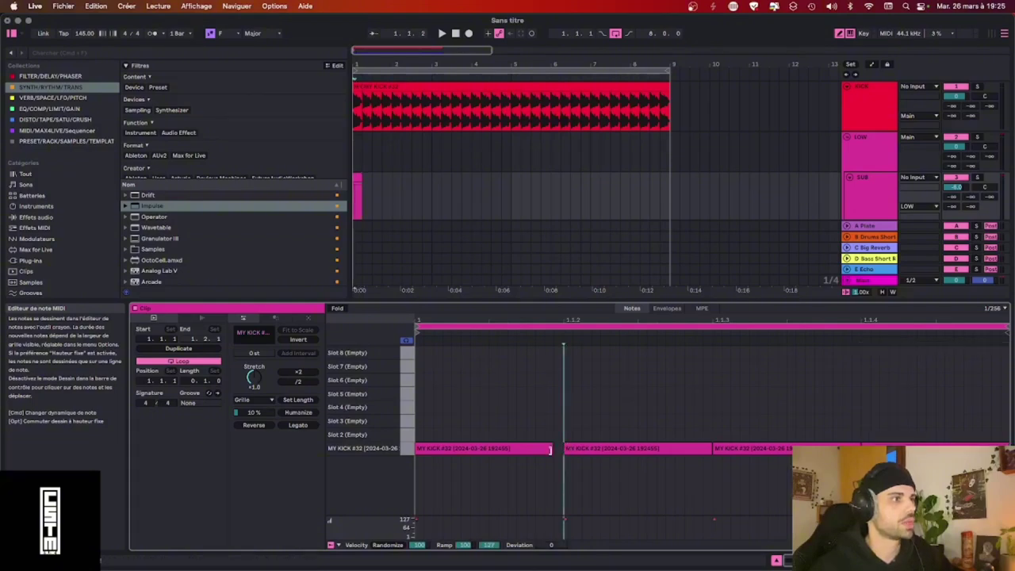
{"action": "left_click_drag", "start_coordinate": [549, 450], "coordinate": [478, 446]}
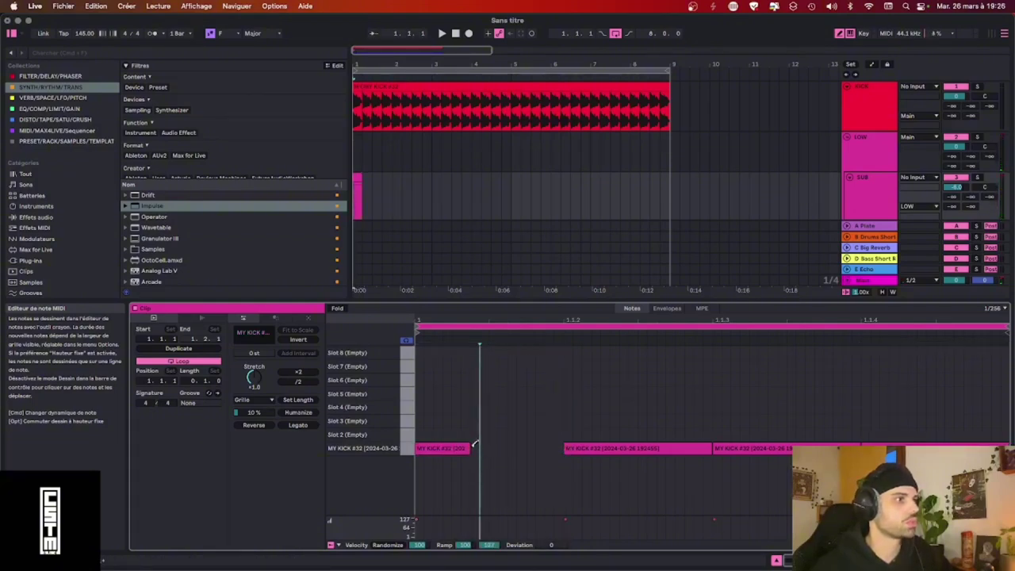
{"action": "left_click_drag", "start_coordinate": [468, 447], "coordinate": [493, 443]}
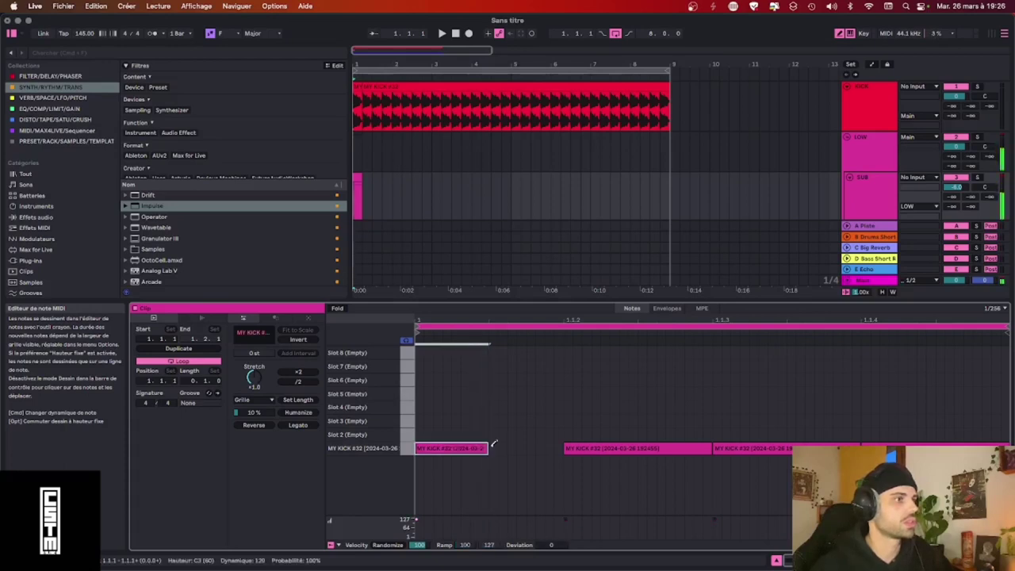
Duplicate the shortened kick note seven times to fill the whole beat.
{"action": "key", "text": "super+d"}
{"action": "key", "text": "super+d"}
{"action": "key", "text": "super+d"}
{"action": "key", "text": "super+d"}
{"action": "key", "text": "super+d"}
{"action": "key", "text": "super+d"}
{"action": "key", "text": "super+d"}
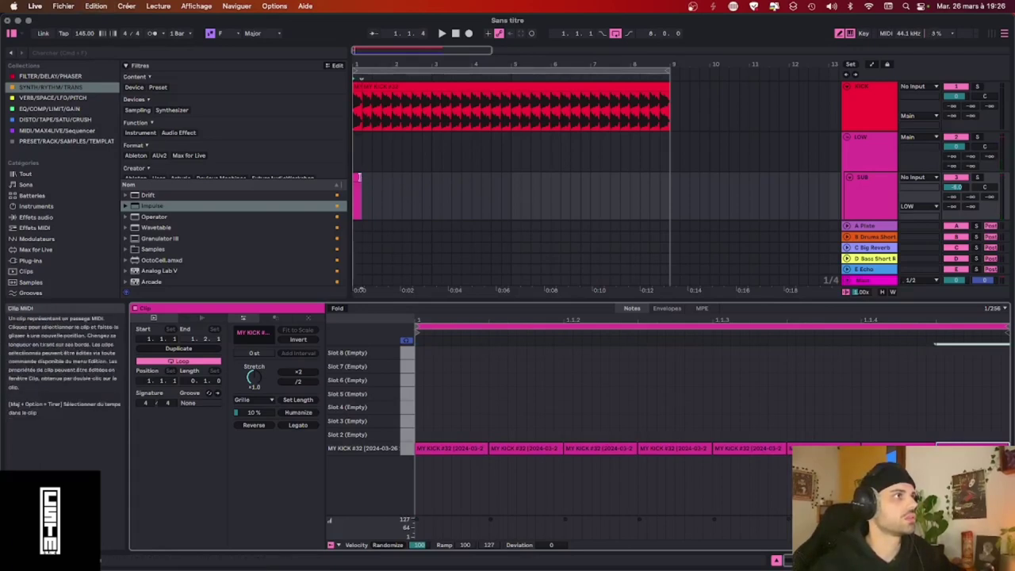
Extend the looped SUB clip to bar 9 so it spans the same eight bars as the kick.
{"action": "left_click_drag", "start_coordinate": [361, 179], "coordinate": [664, 187]}
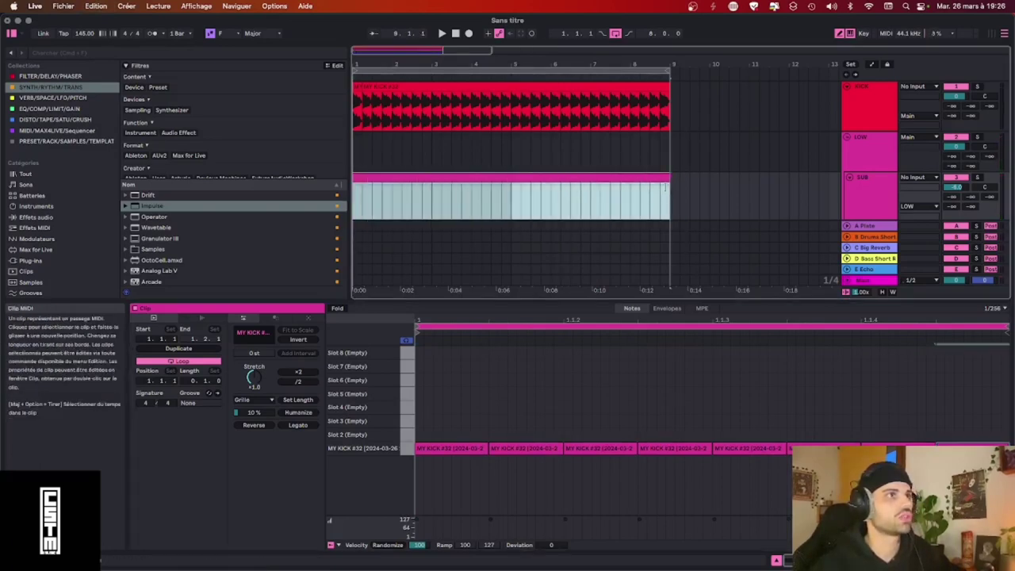
{"action": "scroll", "coordinate": [546, 207], "scroll_direction": "down", "scroll_amount": 3}
{"action": "scroll", "coordinate": [406, 218], "scroll_direction": "down", "scroll_amount": 3}
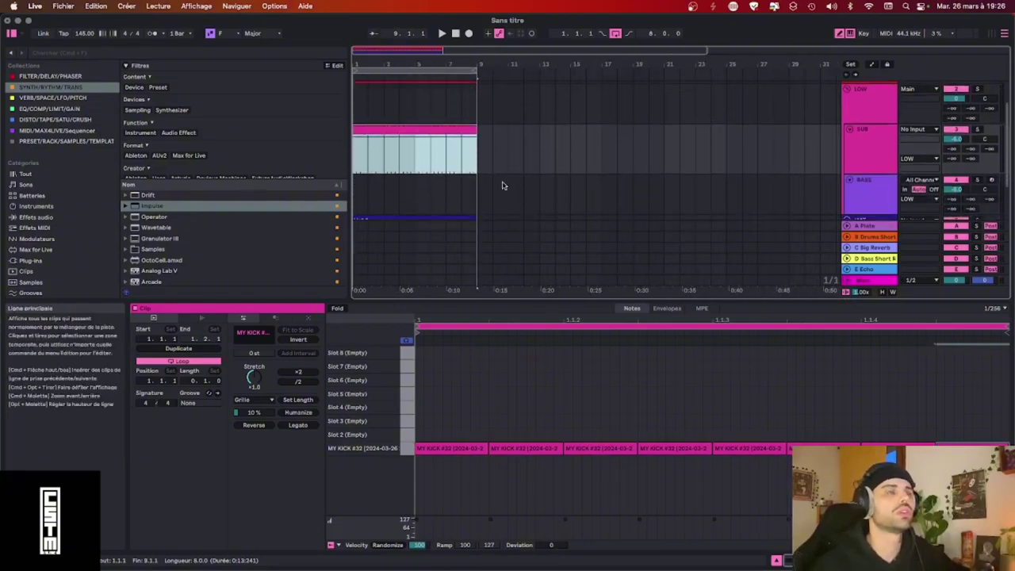
Play the arrangement and set the kick sample's Start in the SUB track's Impulse to about 21.4 ms.
{"action": "key", "text": "space"}
{"action": "left_click", "coordinate": [869, 143]}
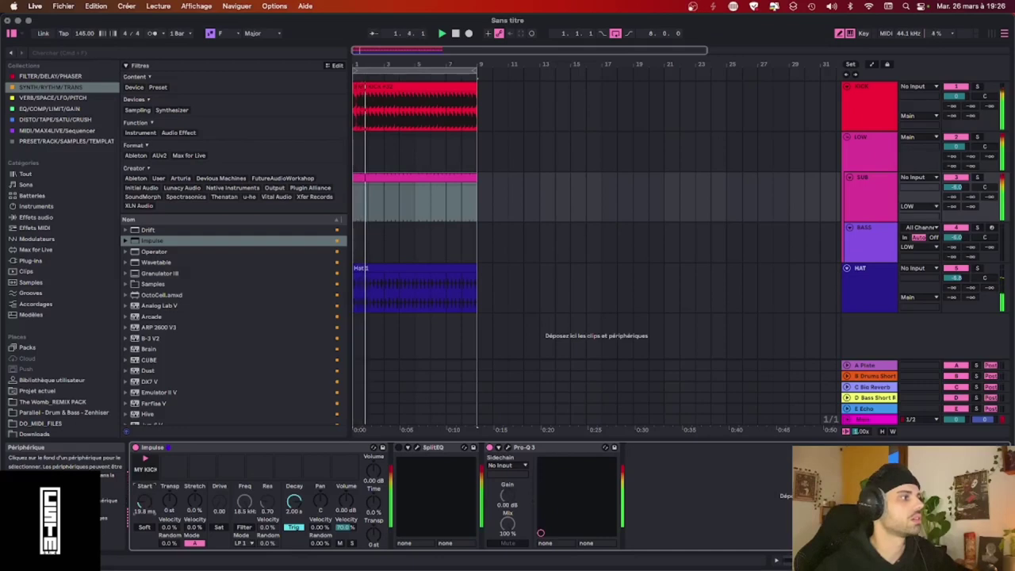
Open Pro-Q 3 on the SUB track and isolate the sub band with a raised low cut and a high cut at about 57 Hz.
{"action": "left_click", "coordinate": [508, 447]}
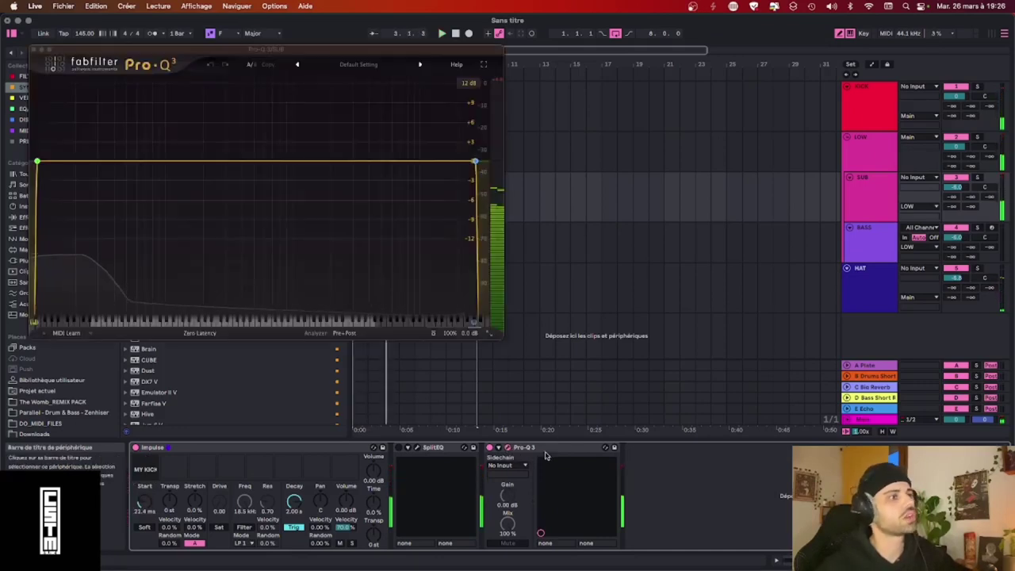
{"action": "left_click", "coordinate": [542, 450]}
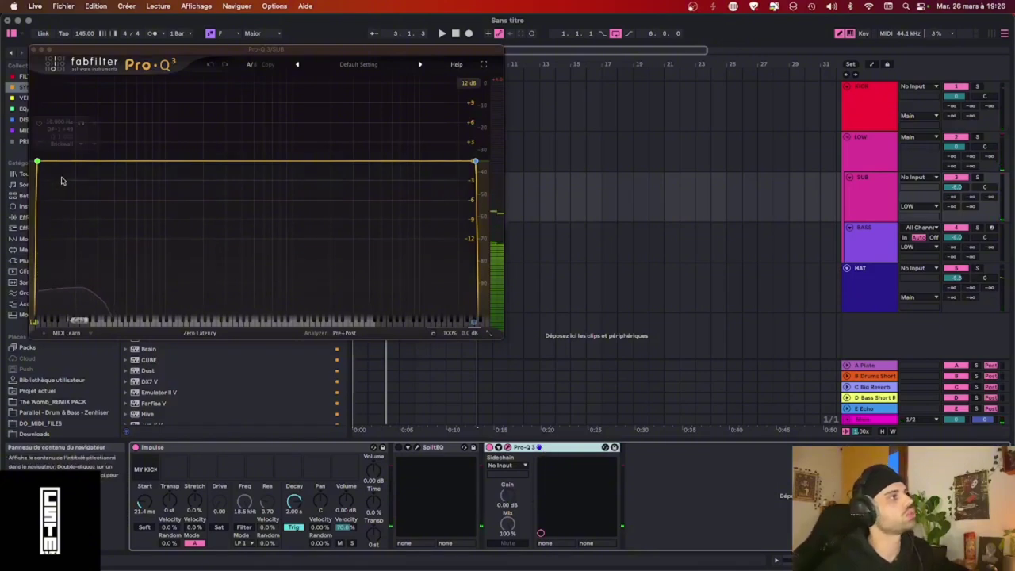
{"action": "mouse_move", "coordinate": [36, 163]}
{"action": "left_mouse_down"}
{"action": "mouse_move", "coordinate": [100, 163]}
{"action": "mouse_move", "coordinate": [94, 235]}
{"action": "mouse_move", "coordinate": [70, 167]}
{"action": "mouse_move", "coordinate": [55, 166]}
{"action": "left_mouse_up"}
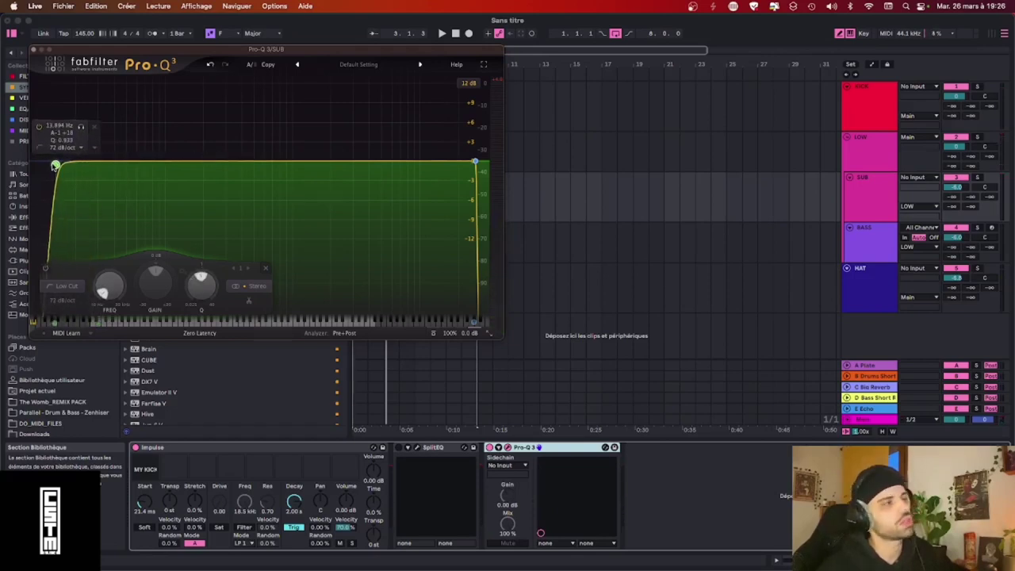
{"action": "left_click_drag", "start_coordinate": [474, 162], "coordinate": [120, 165]}
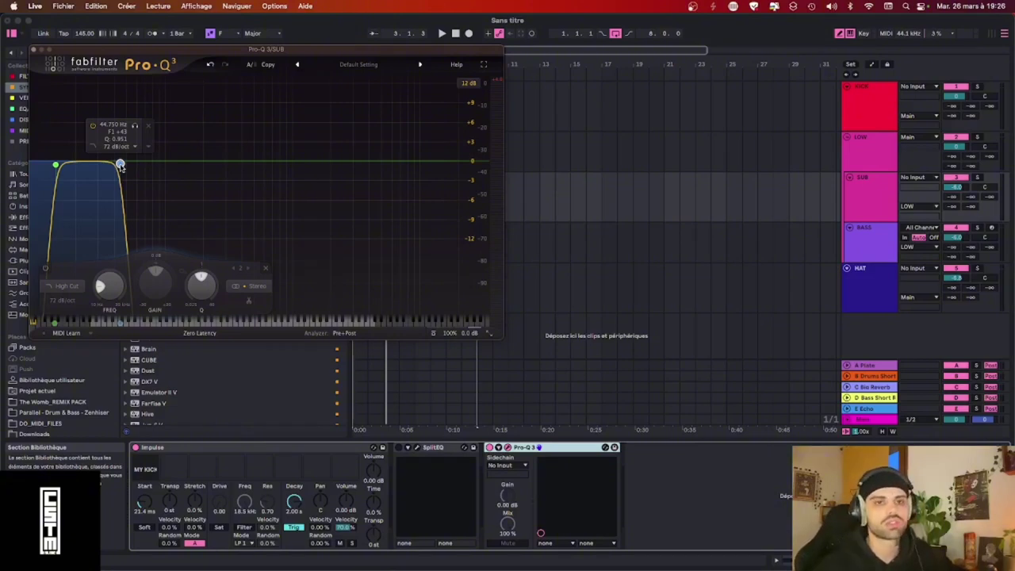
{"action": "left_click_drag", "start_coordinate": [120, 165], "coordinate": [112, 164]}
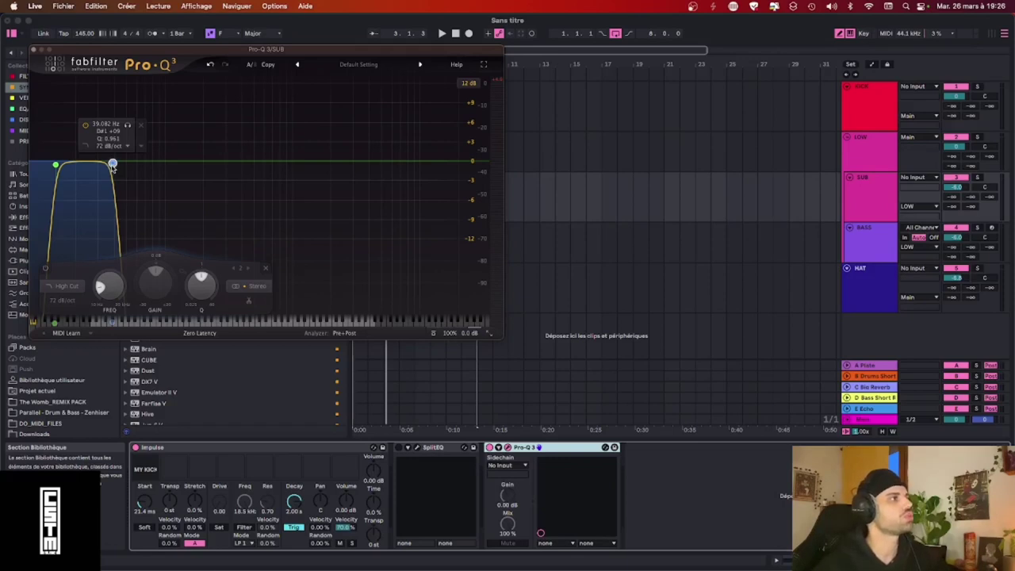
{"action": "left_click_drag", "start_coordinate": [112, 164], "coordinate": [134, 162]}
During playback, raise the Pro-Q 3 high cut to about 95 Hz and lower the SUB track volume to -18.2 dB.
{"action": "key", "text": "space"}
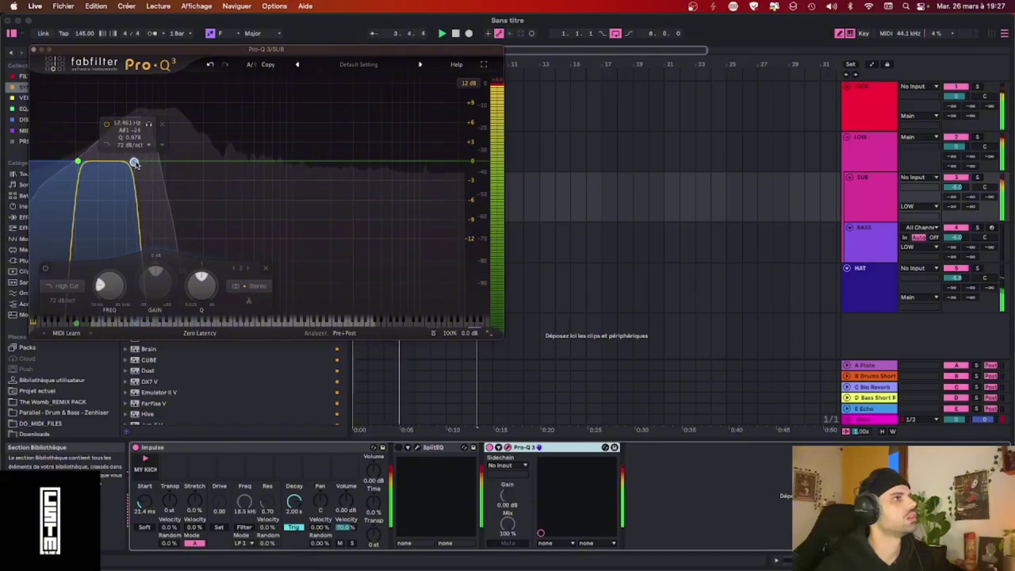
{"action": "left_click_drag", "start_coordinate": [956, 188], "coordinate": [957, 195]}
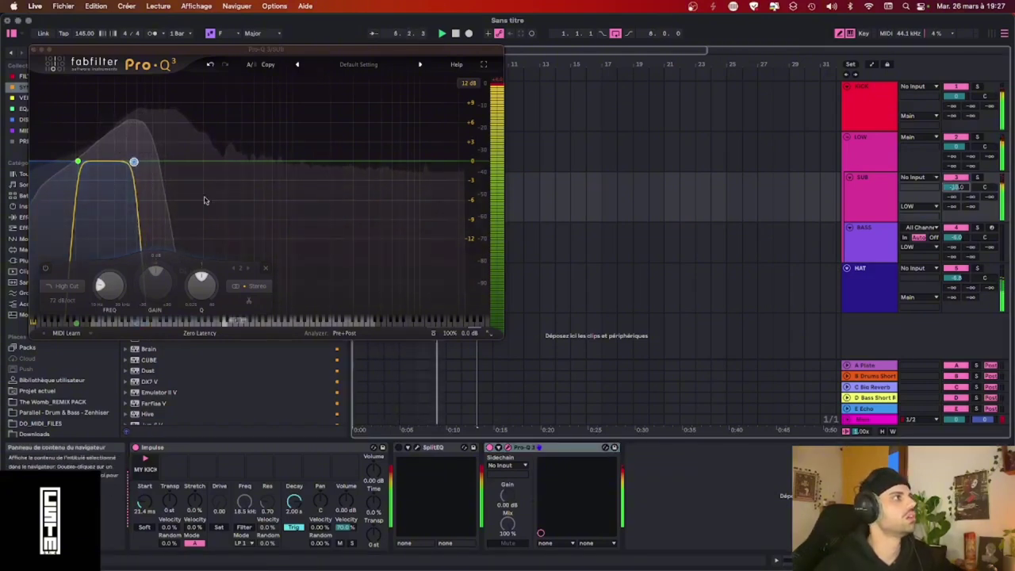
{"action": "left_click_drag", "start_coordinate": [134, 161], "coordinate": [147, 163]}
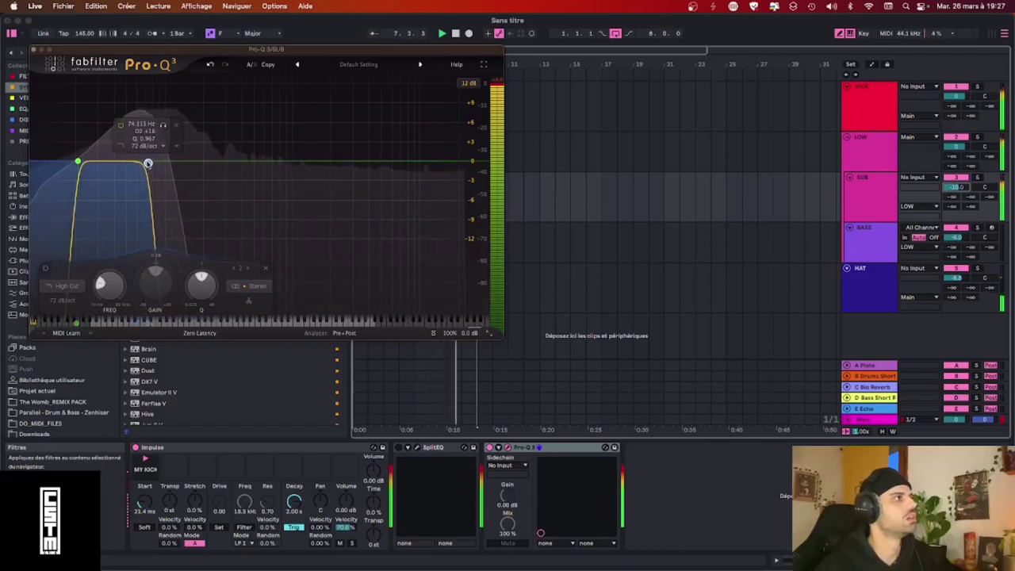
{"action": "left_click_drag", "start_coordinate": [957, 187], "coordinate": [957, 190]}
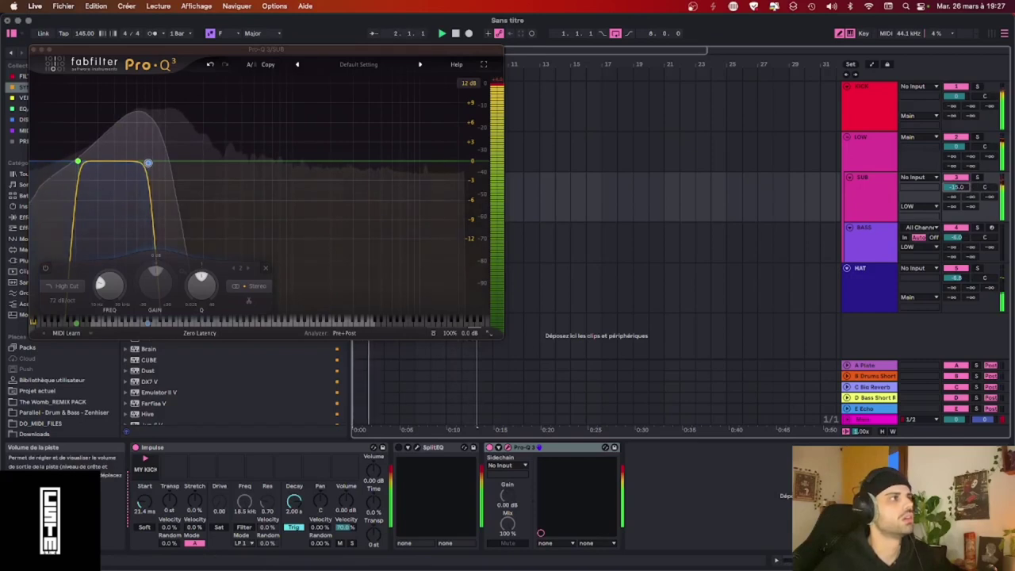
{"action": "left_click_drag", "start_coordinate": [147, 162], "coordinate": [162, 164]}
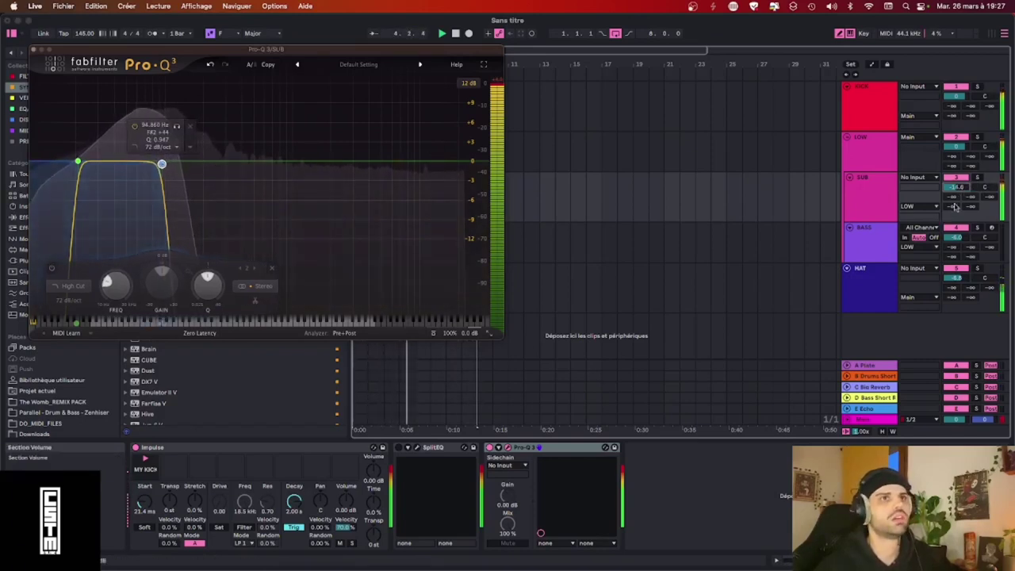
{"action": "left_click_drag", "start_coordinate": [956, 187], "coordinate": [956, 192]}
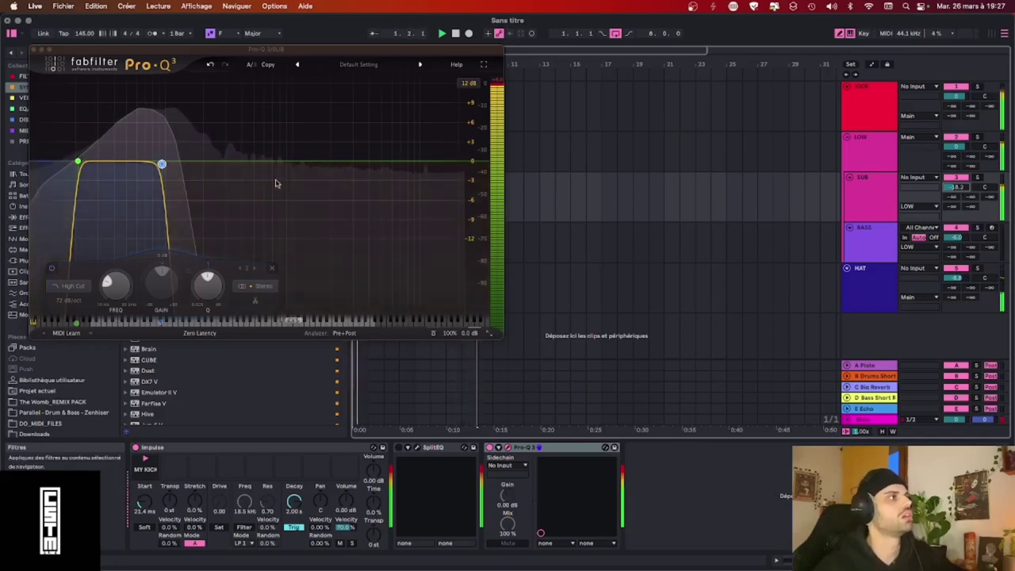
Raise the SUB low cut further, bring the high cut down to slightly above 61 Hz, and close Pro-Q 3.
{"action": "mouse_move", "coordinate": [163, 165]}
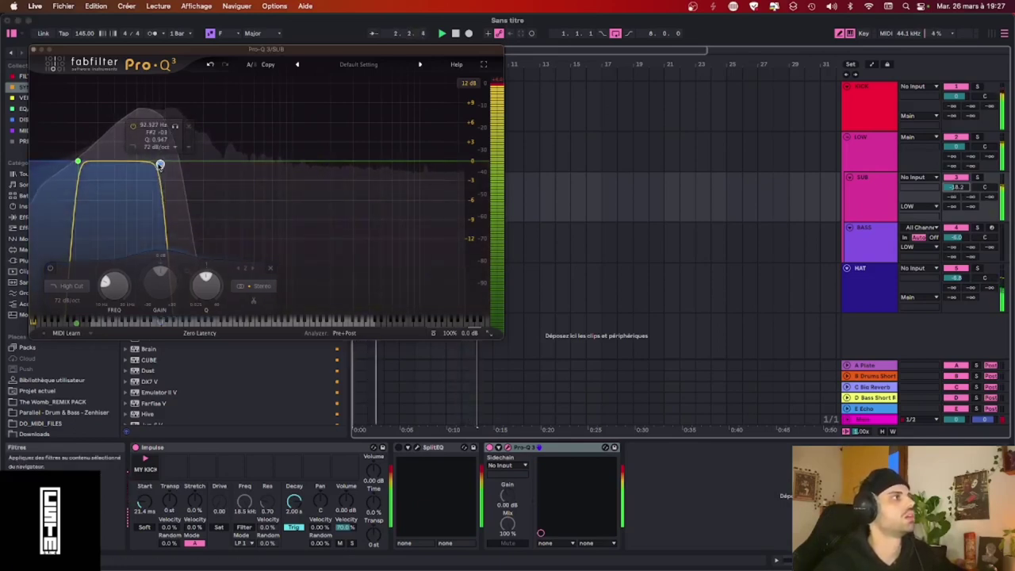
{"action": "left_click", "coordinate": [80, 162]}
{"action": "left_click_drag", "start_coordinate": [80, 163], "coordinate": [98, 163]}
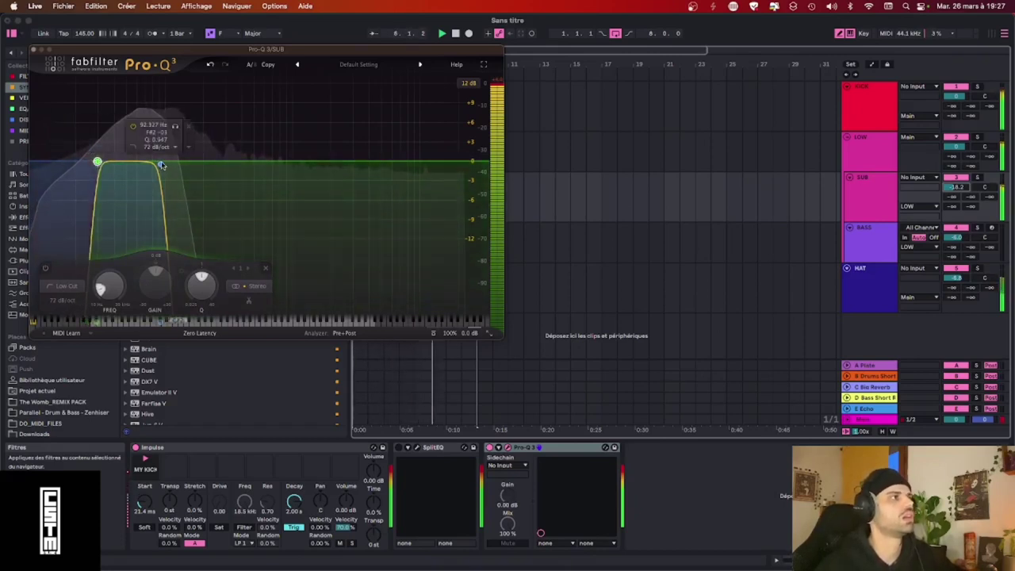
{"action": "left_click_drag", "start_coordinate": [160, 164], "coordinate": [165, 163]}
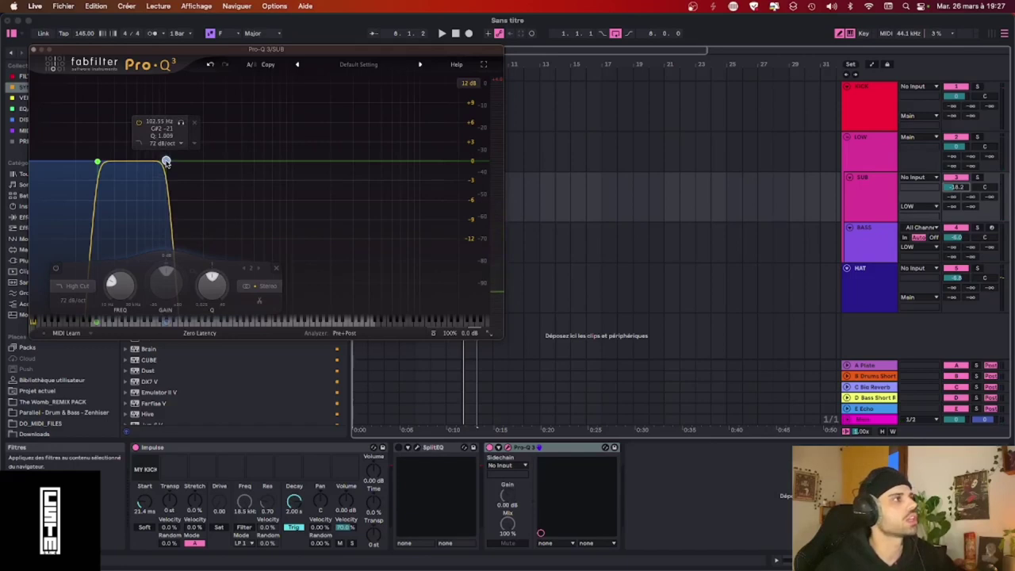
{"action": "left_click_drag", "start_coordinate": [166, 160], "coordinate": [137, 159]}
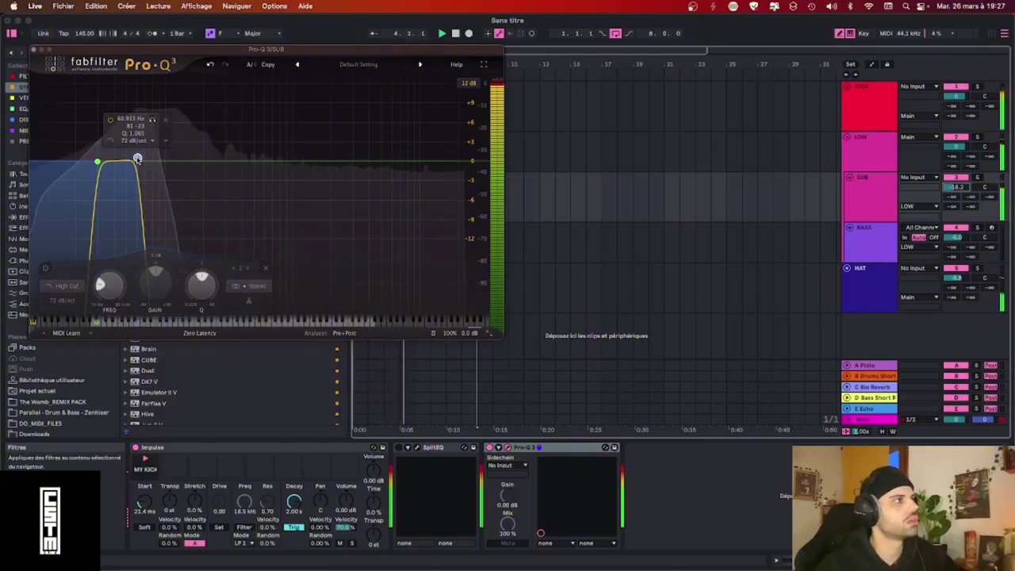
{"action": "mouse_move", "coordinate": [138, 158]}
{"action": "left_mouse_down"}
{"action": "mouse_move", "coordinate": [174, 158]}
{"action": "mouse_move", "coordinate": [135, 161]}
{"action": "mouse_move", "coordinate": [145, 162]}
{"action": "left_mouse_up"}
{"action": "left_click", "coordinate": [33, 51]}
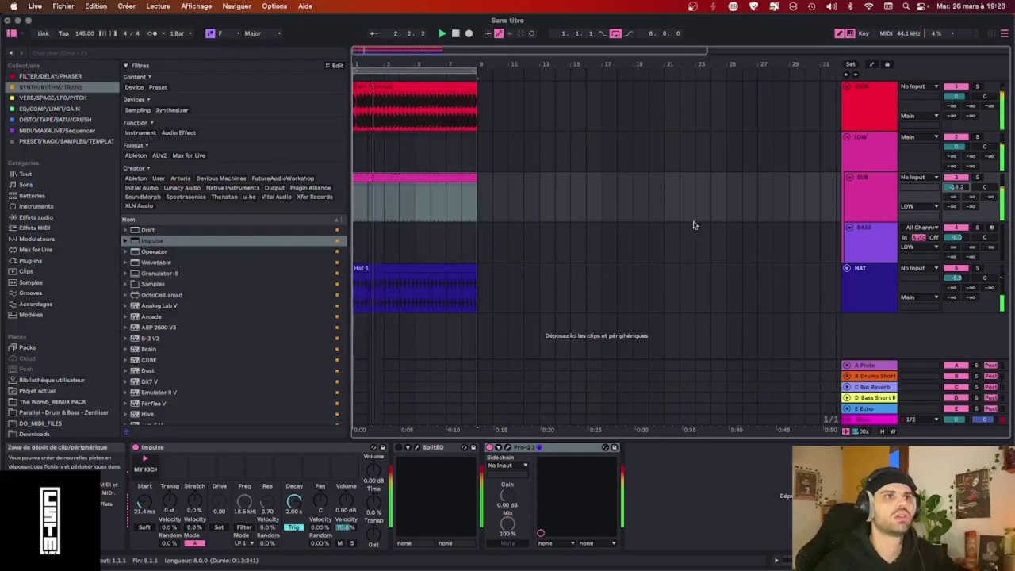
Stop playback and load the Drift instrument onto the BASS track.
{"action": "left_click", "coordinate": [867, 235]}
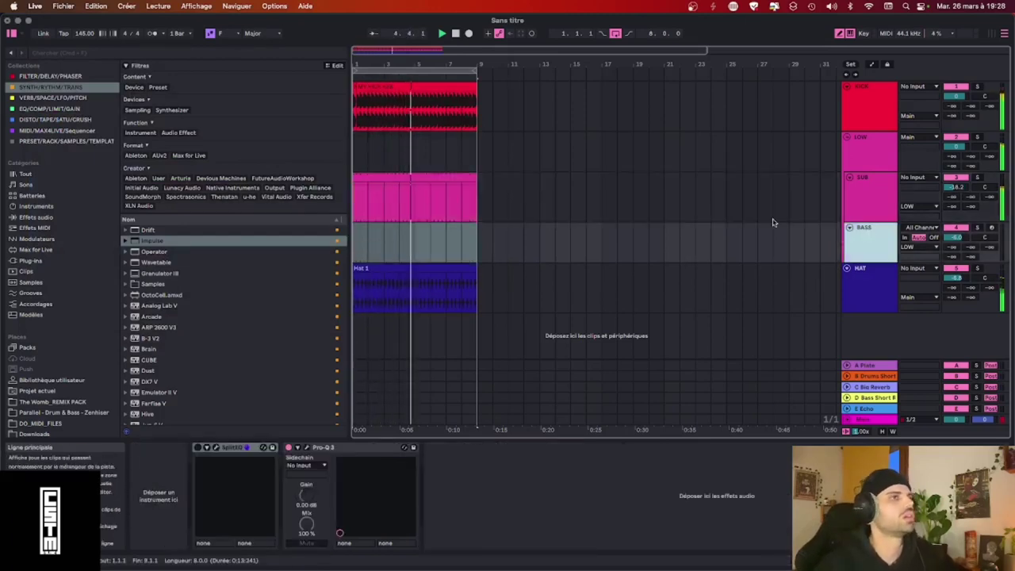
{"action": "key", "text": "space"}
{"action": "left_click", "coordinate": [873, 208]}
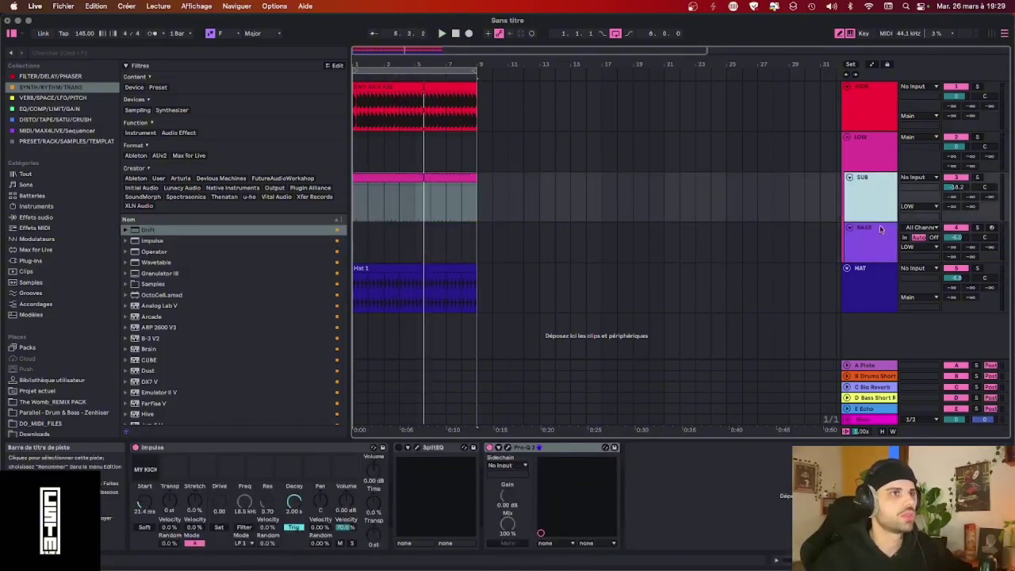
{"action": "left_click", "coordinate": [882, 254]}
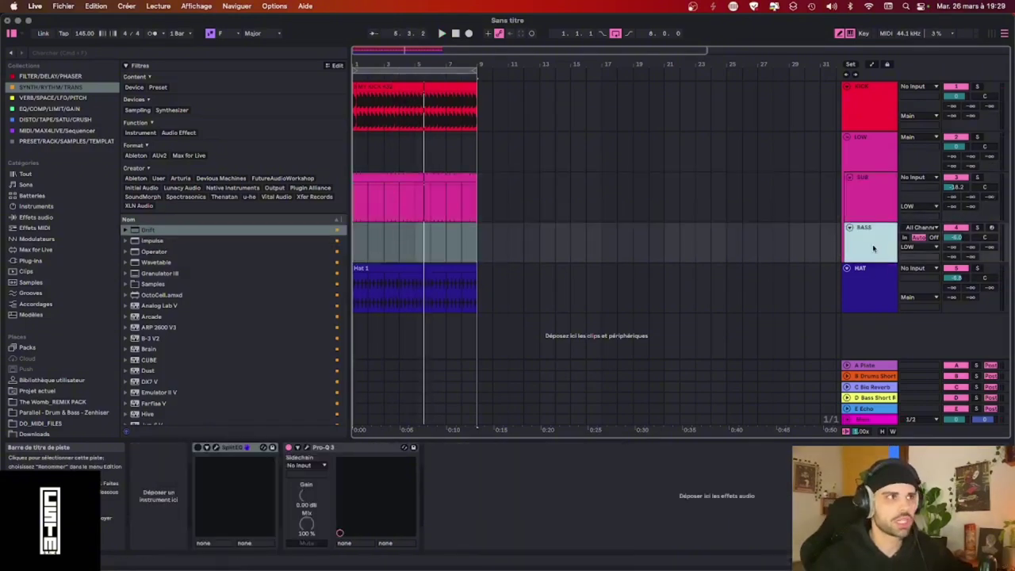
{"action": "mouse_move", "coordinate": [141, 232]}
{"action": "left_mouse_down"}
{"action": "mouse_move", "coordinate": [145, 486]}
{"action": "mouse_move", "coordinate": [158, 510]}
{"action": "left_mouse_up"}
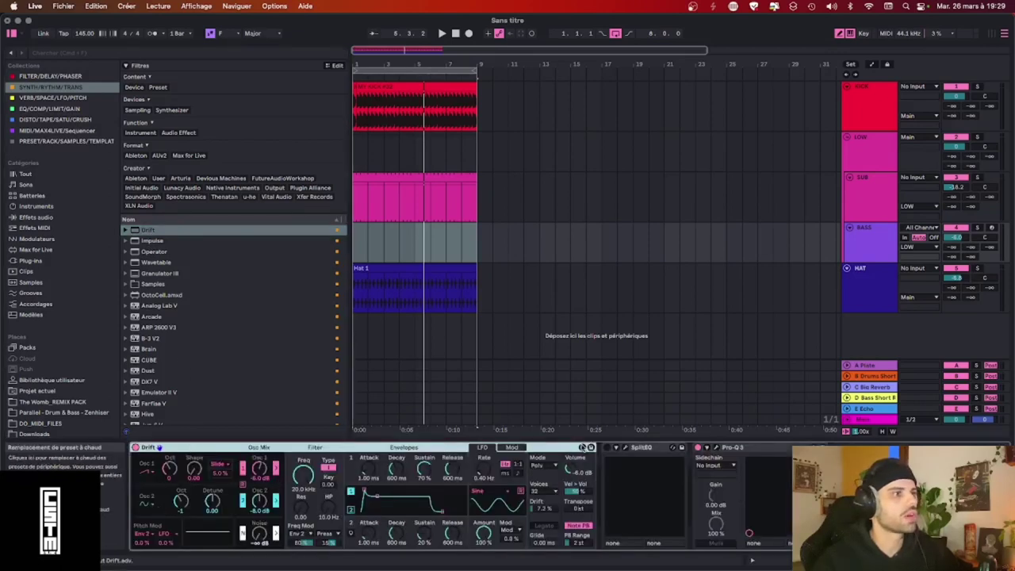
Replace the Drift patch on the BASS track with the Body Bass.adg preset and start playback.
{"action": "left_click", "coordinate": [582, 448]}
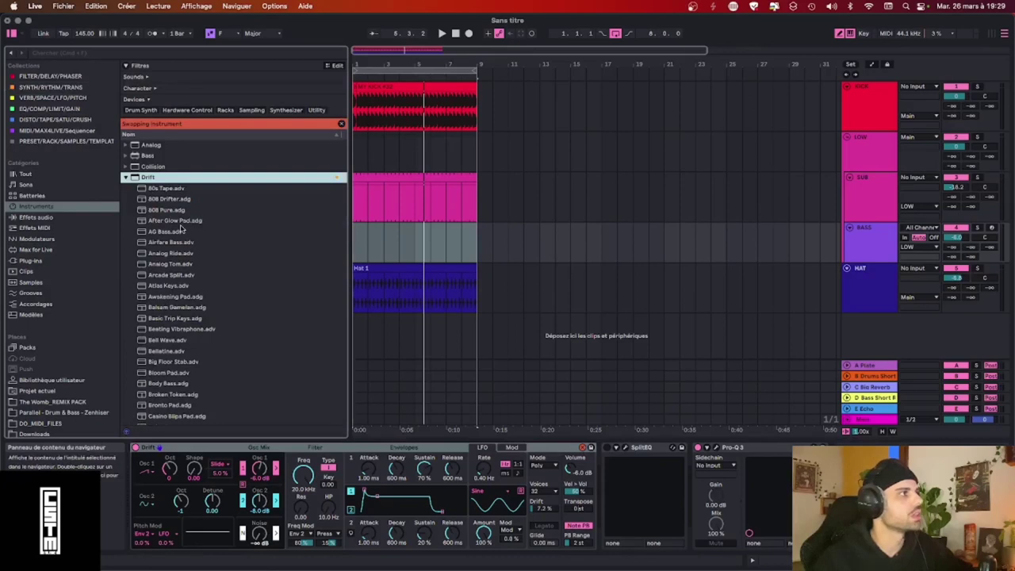
{"action": "scroll", "coordinate": [181, 228], "scroll_direction": "down", "scroll_amount": 5}
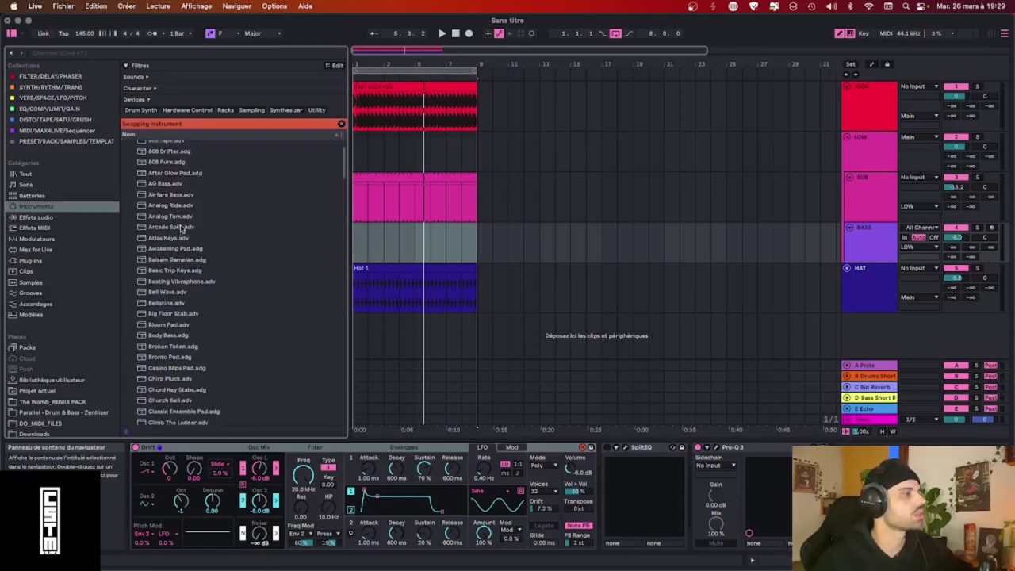
{"action": "scroll", "coordinate": [181, 228], "scroll_direction": "down", "scroll_amount": 3}
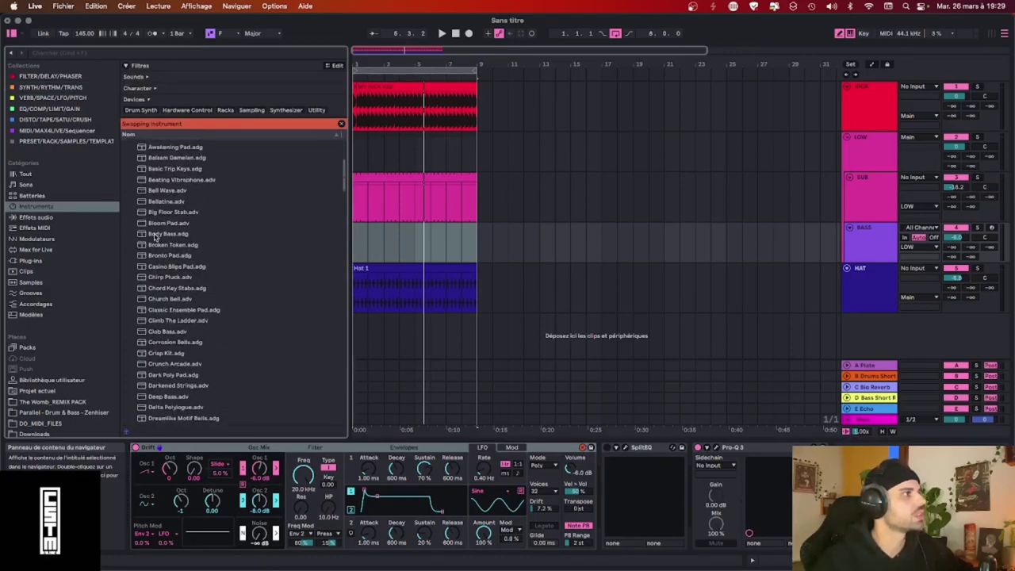
{"action": "left_click", "coordinate": [155, 236]}
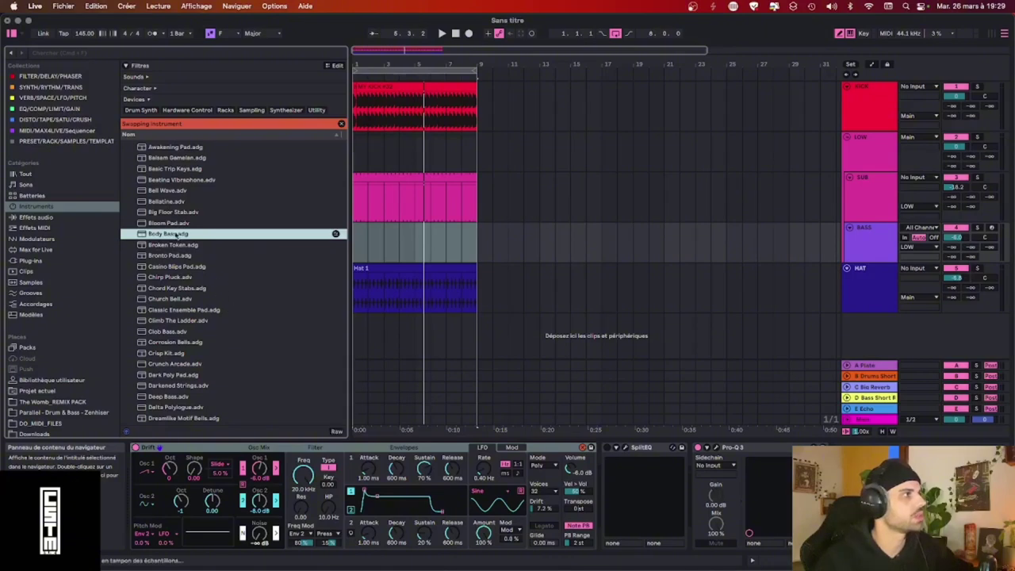
{"action": "double_click", "coordinate": [155, 235]}
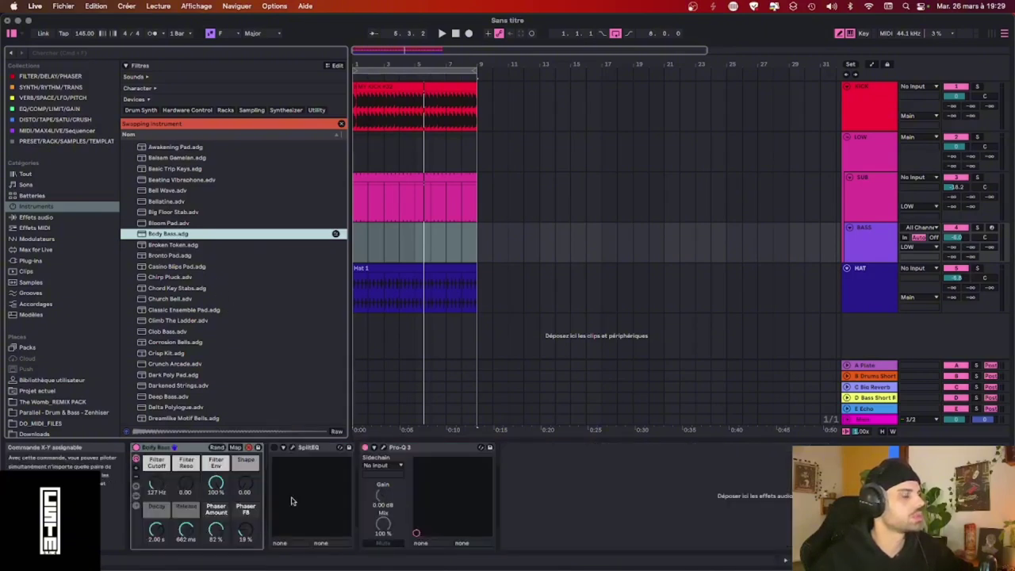
{"action": "key", "text": "space"}
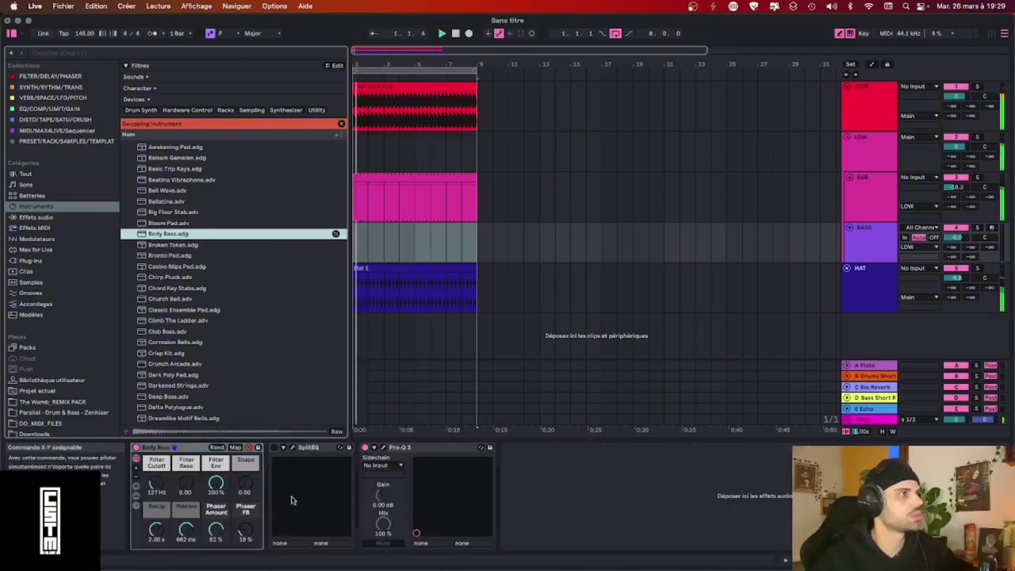
Load the MDD__Pr8ba_1.2.2 sequencer onto the BASS track from the MIDI/MAX4LIVE/Sequencer collection, leaving preset-swap mode first.
{"action": "left_click", "coordinate": [29, 119]}
{"action": "left_click", "coordinate": [62, 132]}
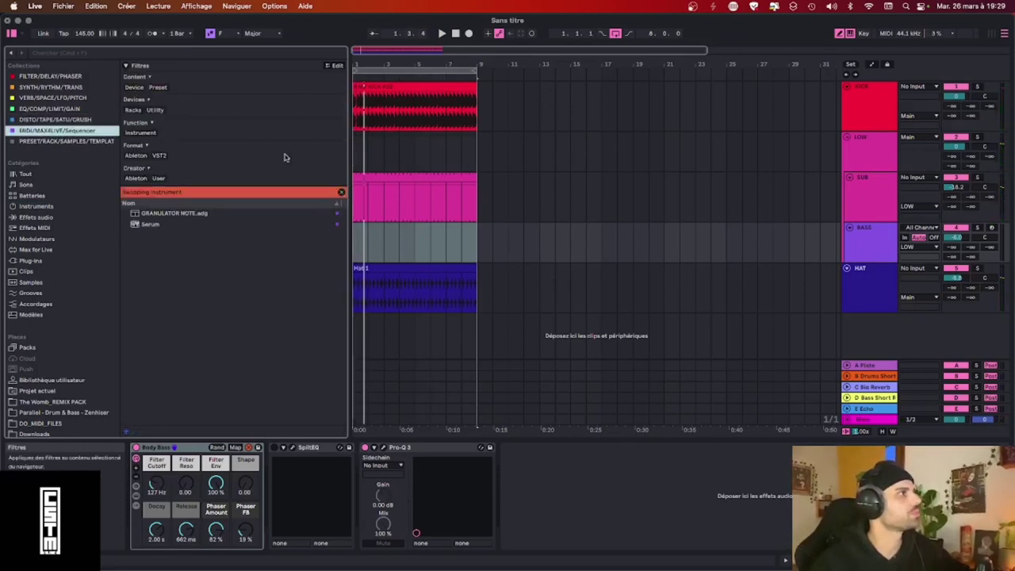
{"action": "left_click", "coordinate": [45, 119]}
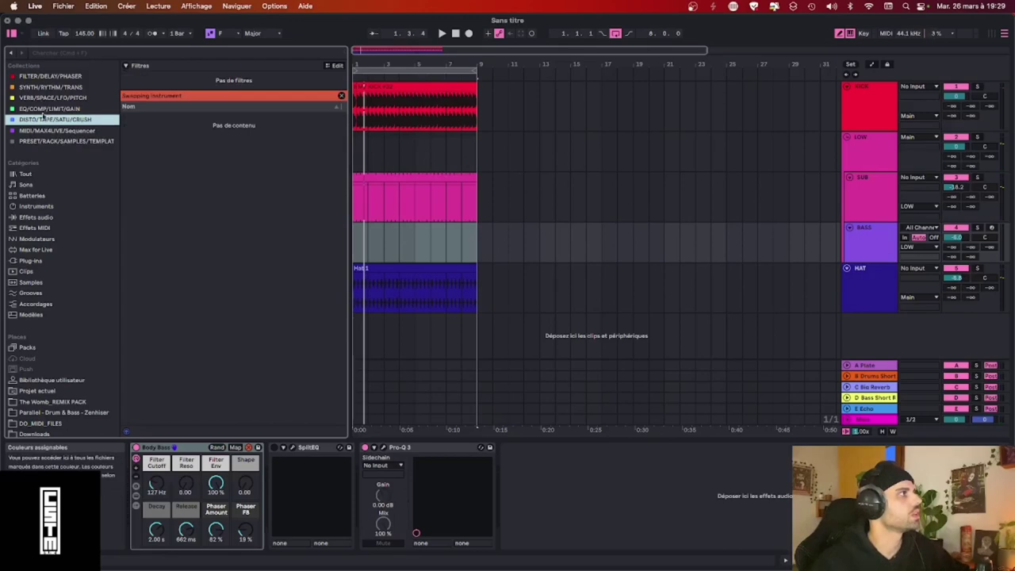
{"action": "left_click", "coordinate": [62, 131]}
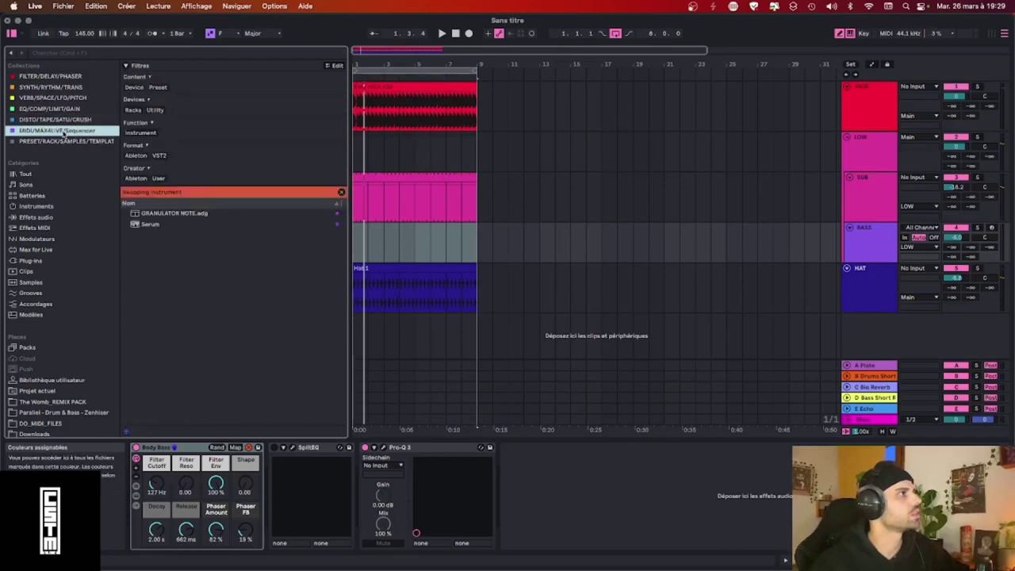
{"action": "left_click", "coordinate": [341, 192]}
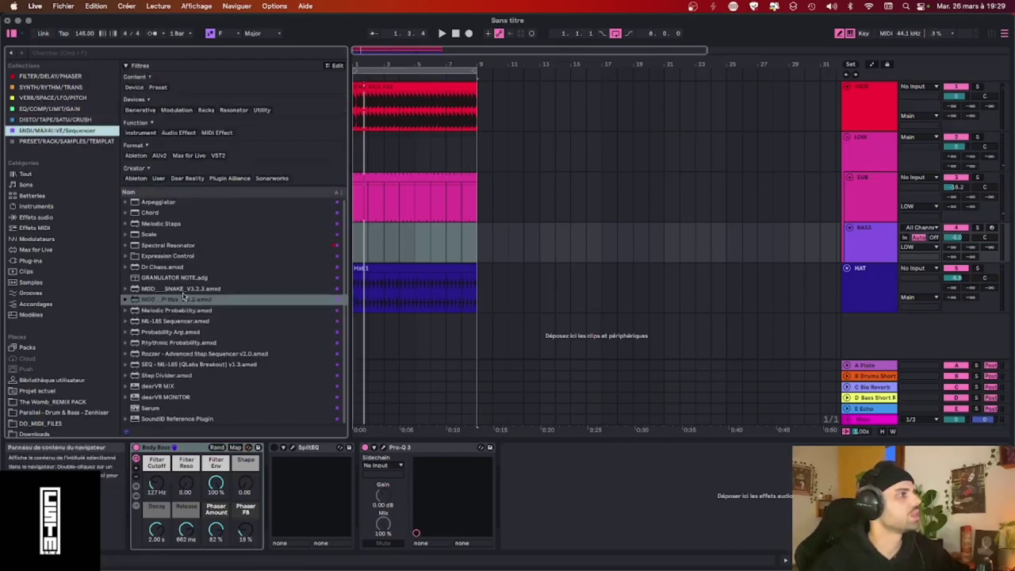
{"action": "double_click", "coordinate": [175, 302]}
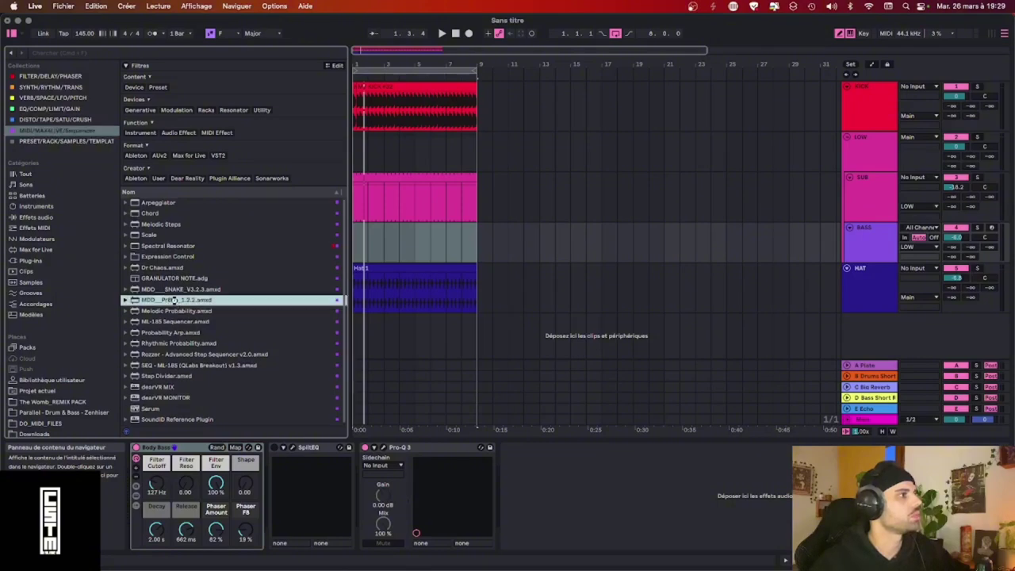
Randomize the Pr8ba notes with the random range limited to C0–B2, and raise the Body Bass Filter Cutoff to 1.73 kHz.
{"action": "mouse_move", "coordinate": [284, 569]}
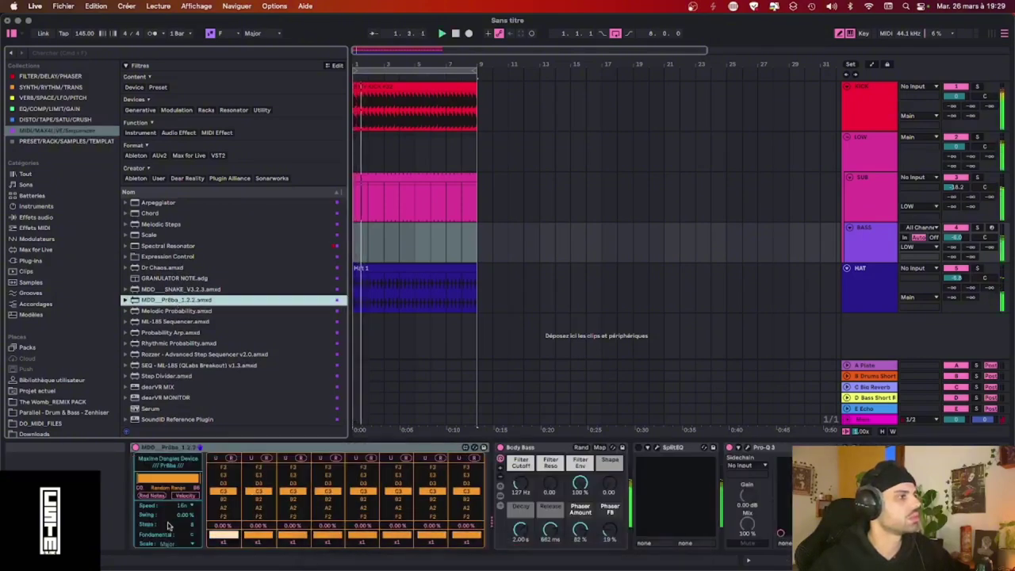
{"action": "left_click", "coordinate": [151, 496]}
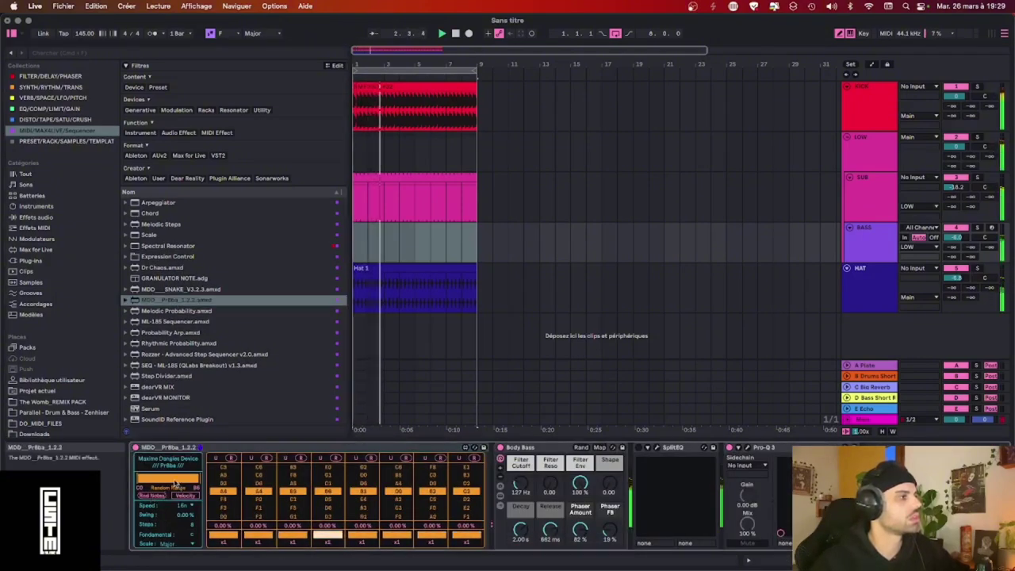
{"action": "left_click_drag", "start_coordinate": [198, 477], "coordinate": [165, 479]}
{"action": "left_click", "coordinate": [145, 496]}
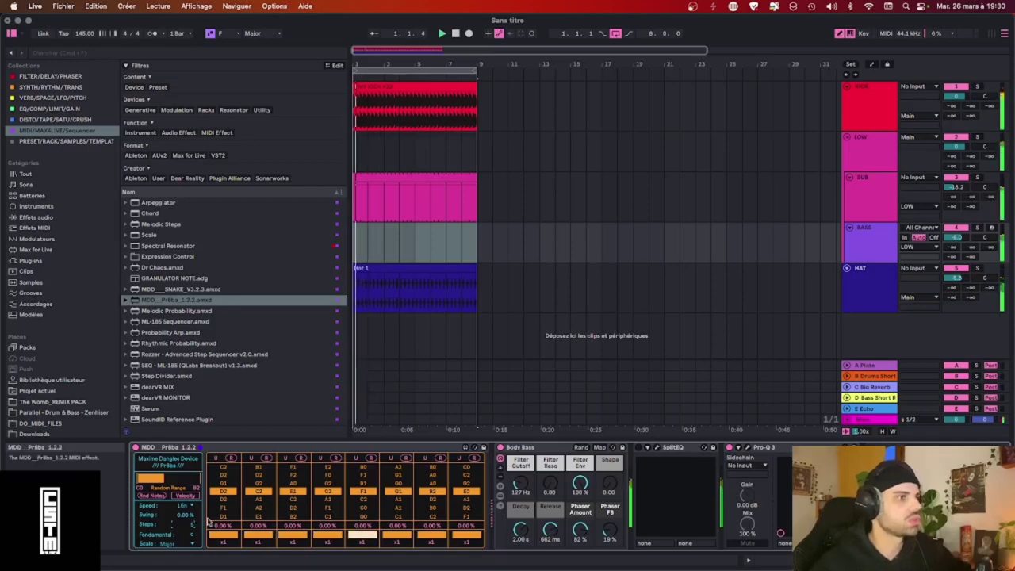
{"action": "left_click_drag", "start_coordinate": [533, 485], "coordinate": [532, 460]}
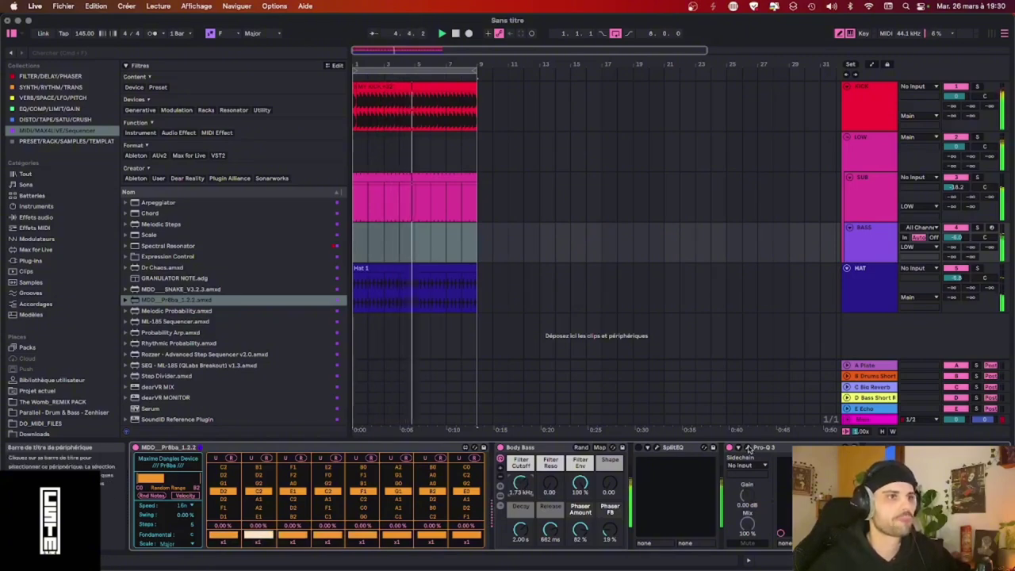
Check the BASS spectrum in Pro-Q 3, close it, and insert a Pitch MIDI effect before Body Bass set to -12 st.
{"action": "left_click", "coordinate": [747, 447]}
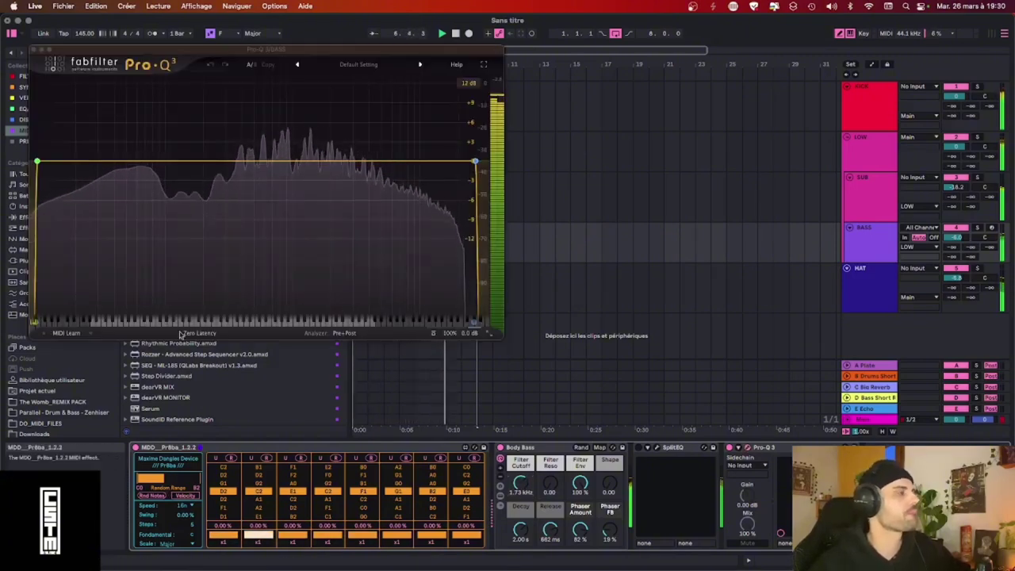
{"action": "left_click", "coordinate": [34, 49]}
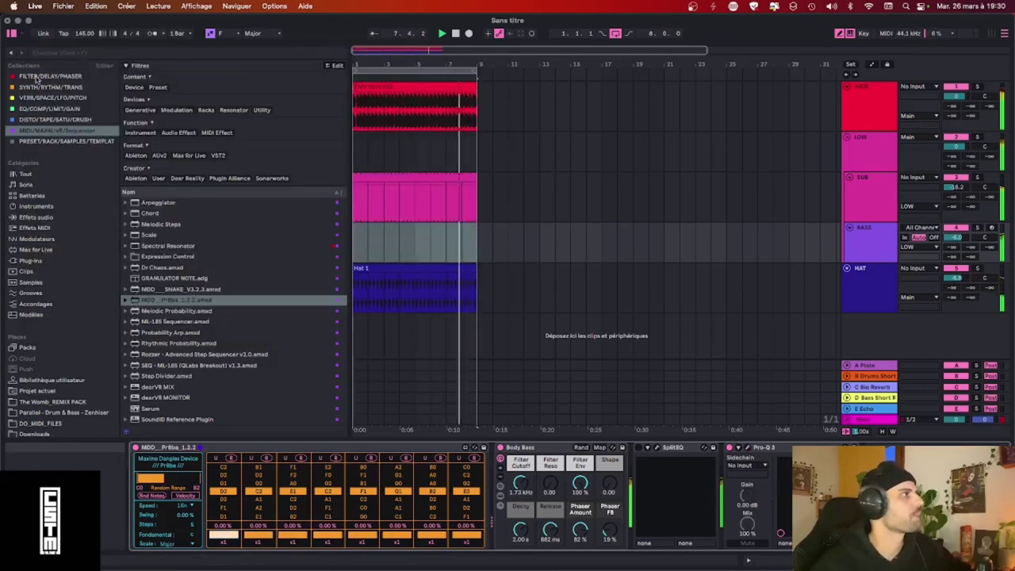
{"action": "left_click", "coordinate": [36, 227]}
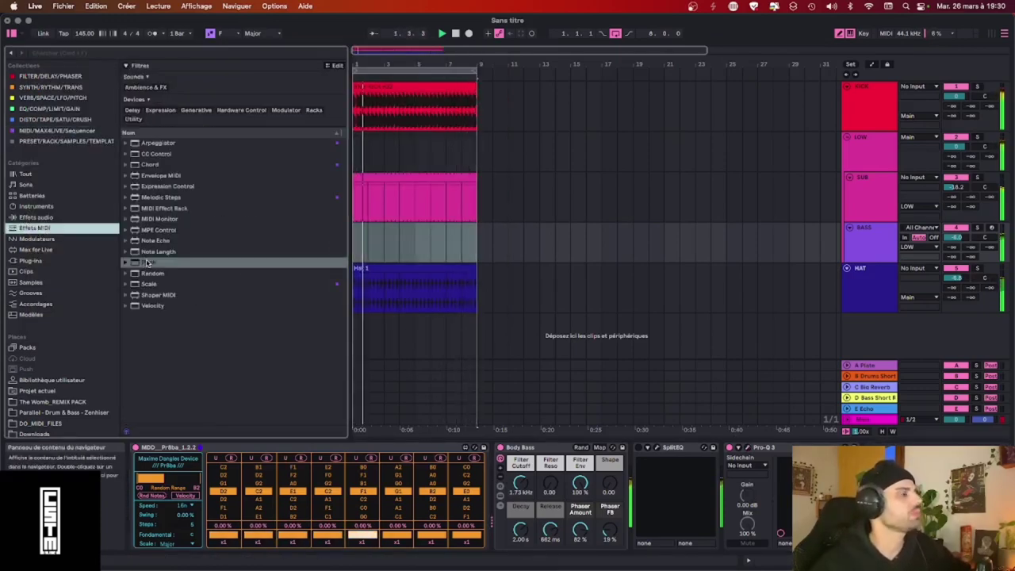
{"action": "left_click", "coordinate": [146, 262]}
{"action": "left_click_drag", "start_coordinate": [513, 513], "coordinate": [510, 508]}
{"action": "left_click", "coordinate": [510, 507]}
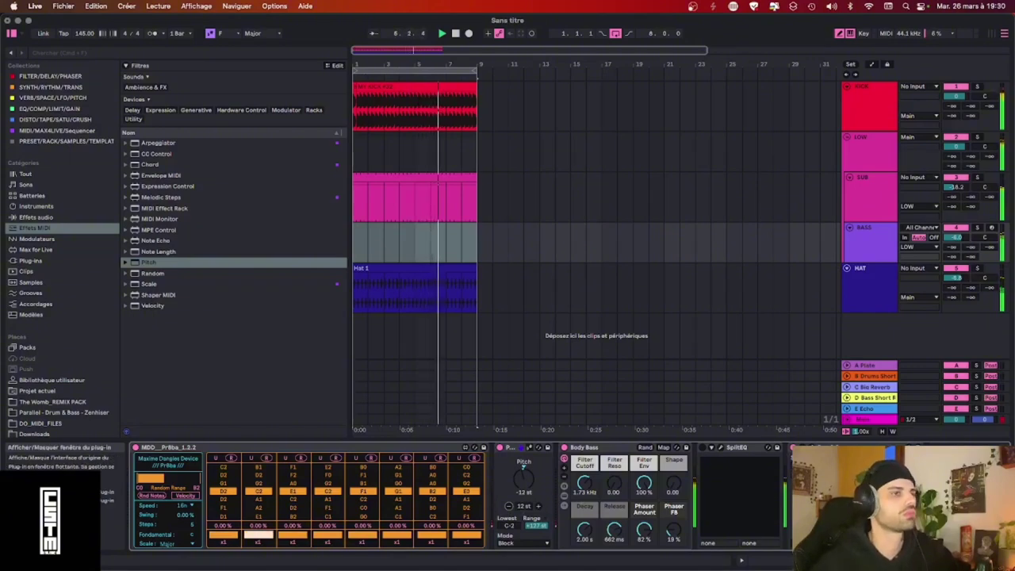
In the BASS Pro-Q 3, lower the high cut to about 500 Hz and overlay the Pro-Q 3/SUB spectrum in the analyzer.
{"action": "left_click", "coordinate": [809, 448]}
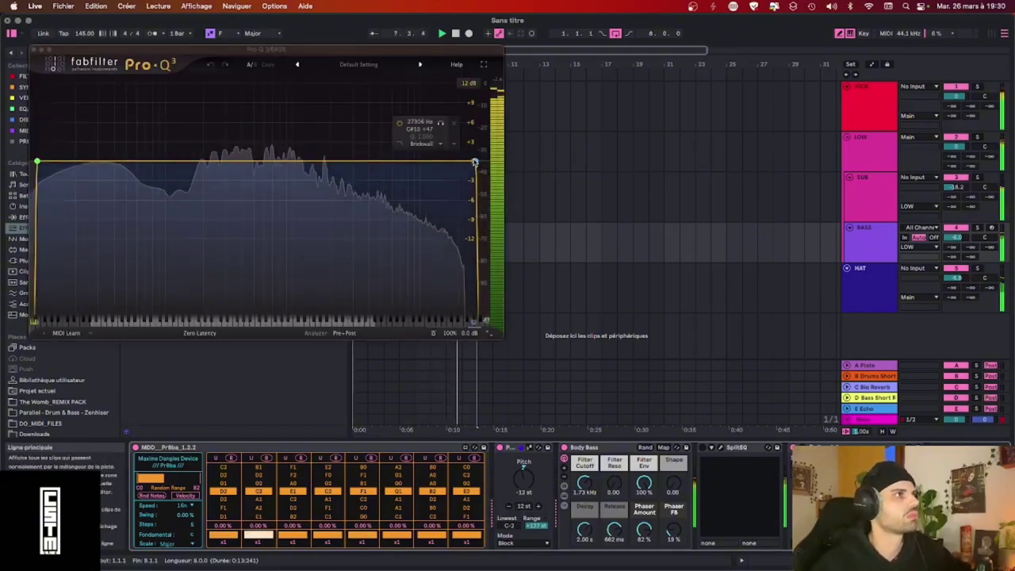
{"action": "left_click_drag", "start_coordinate": [474, 162], "coordinate": [252, 159]}
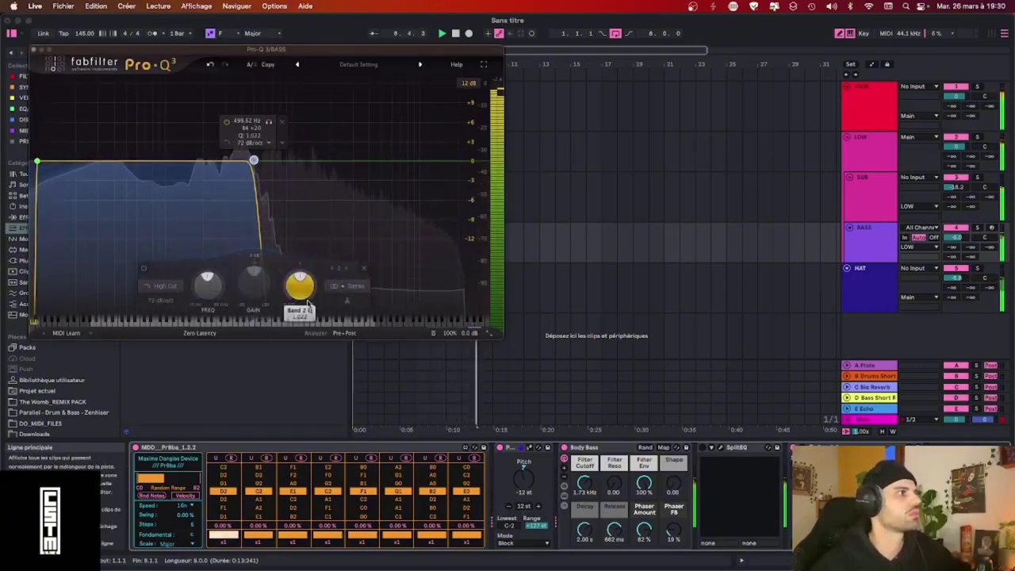
{"action": "left_click", "coordinate": [344, 333]}
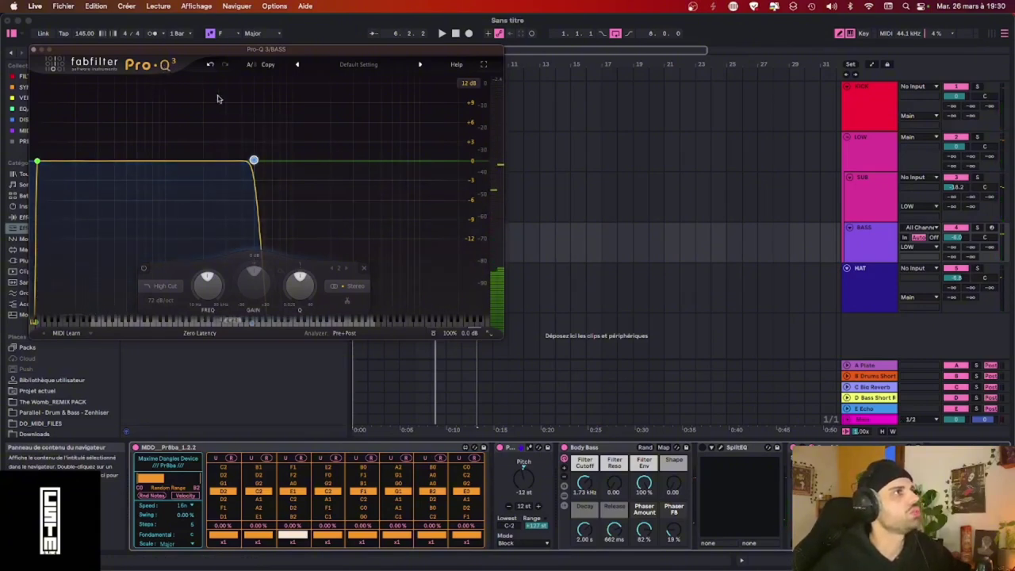
{"action": "left_click", "coordinate": [345, 334]}
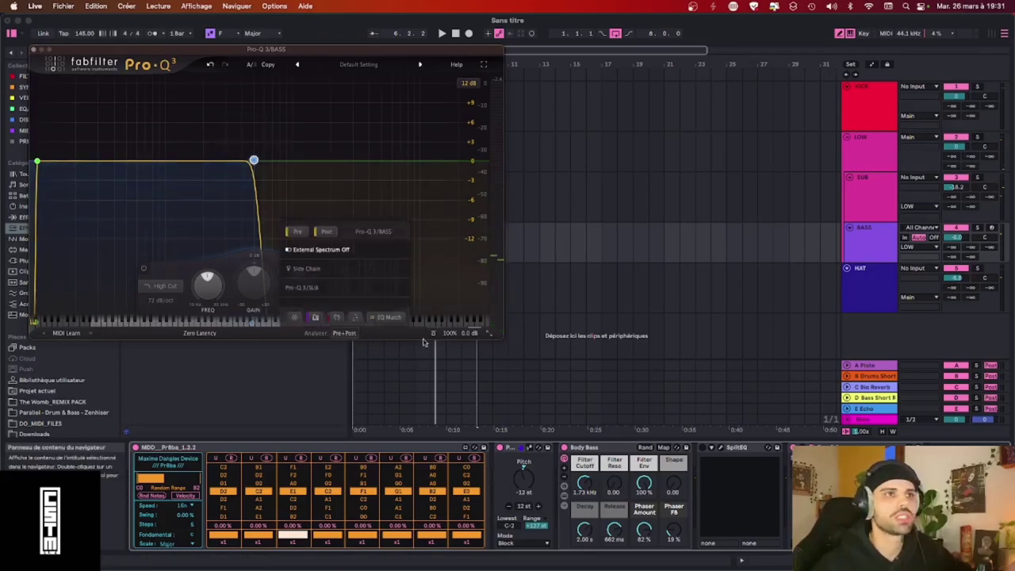
{"action": "left_click", "coordinate": [484, 371]}
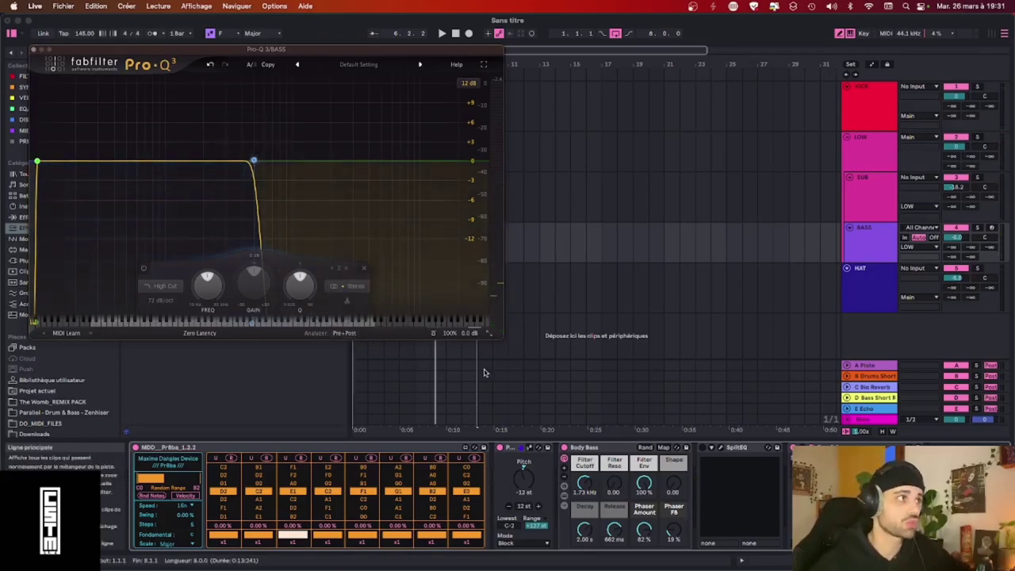
{"action": "left_click", "coordinate": [344, 334]}
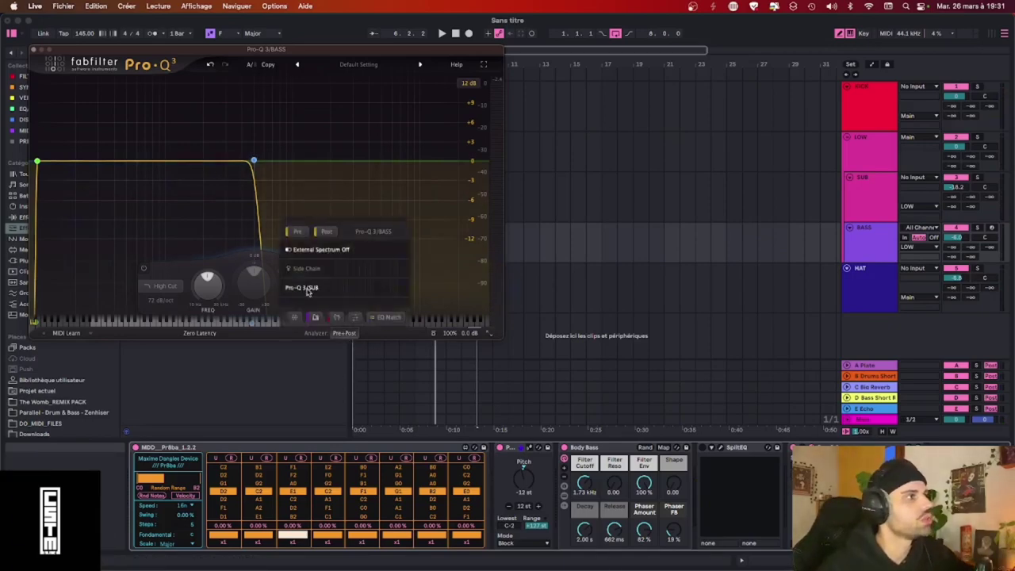
{"action": "left_click", "coordinate": [305, 291]}
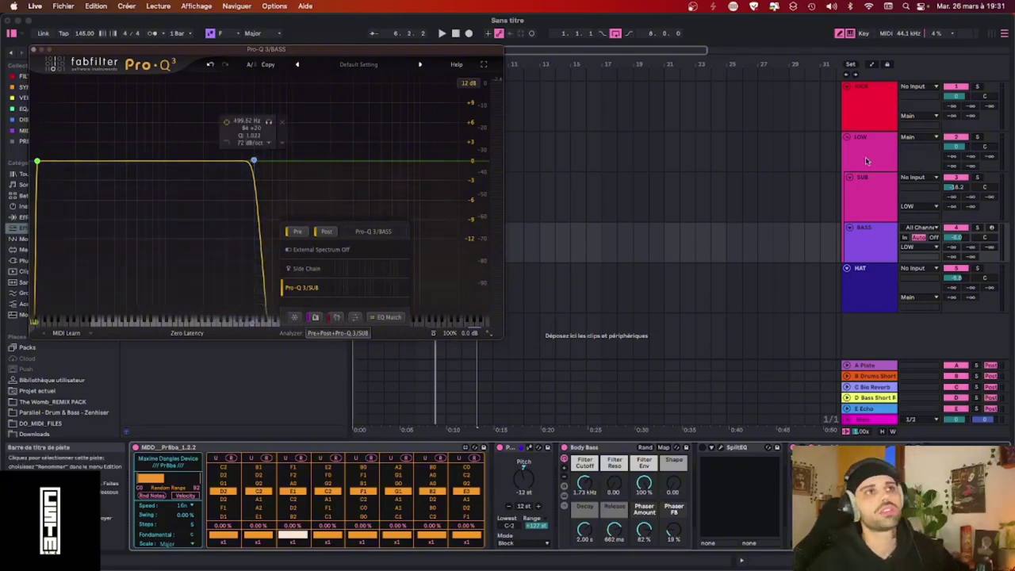
With the BASS track selected and playing, set its Pro-Q 3 low cut to about 113 Hz with a 72 dB/oct slope.
{"action": "left_click", "coordinate": [864, 205]}
{"action": "left_click", "coordinate": [877, 252]}
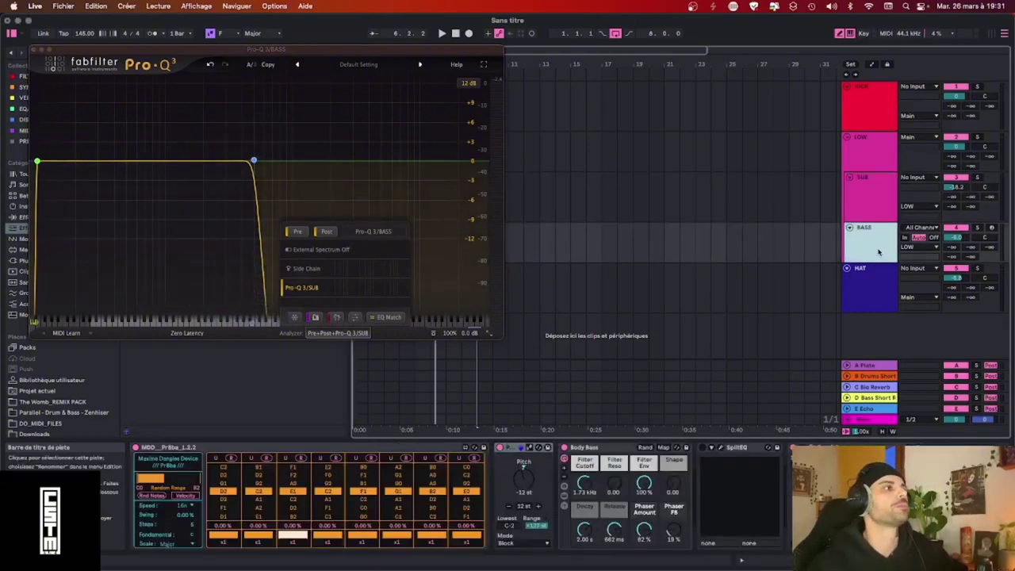
{"action": "key", "text": "space"}
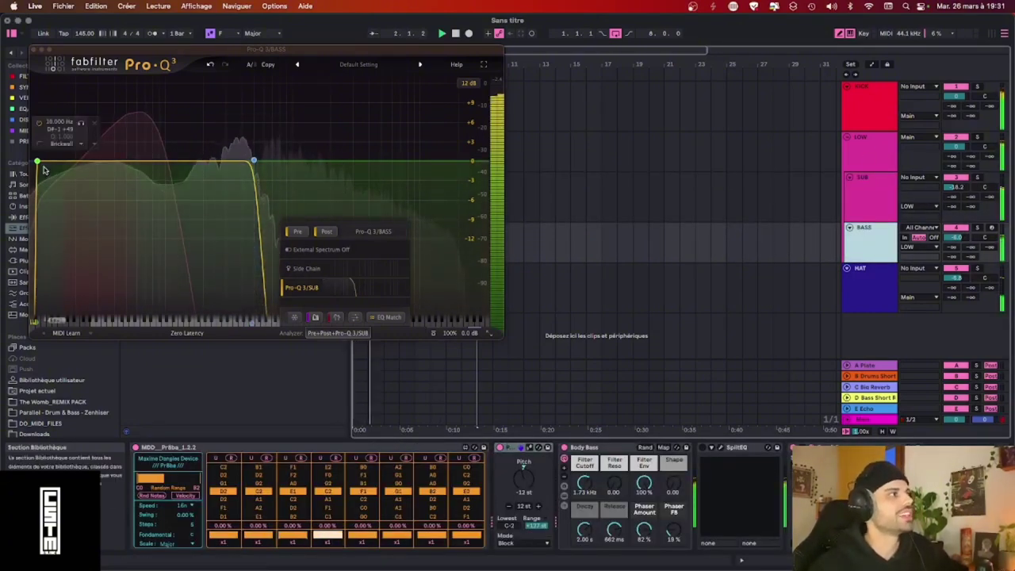
{"action": "left_click_drag", "start_coordinate": [37, 162], "coordinate": [97, 163]}
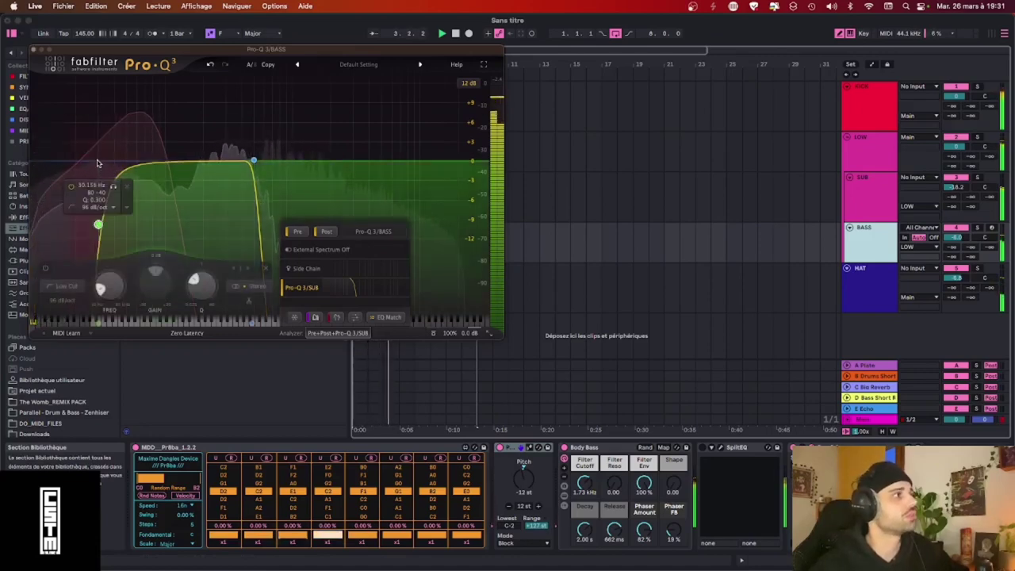
{"action": "scroll", "coordinate": [98, 225], "scroll_direction": "down", "scroll_amount": 1}
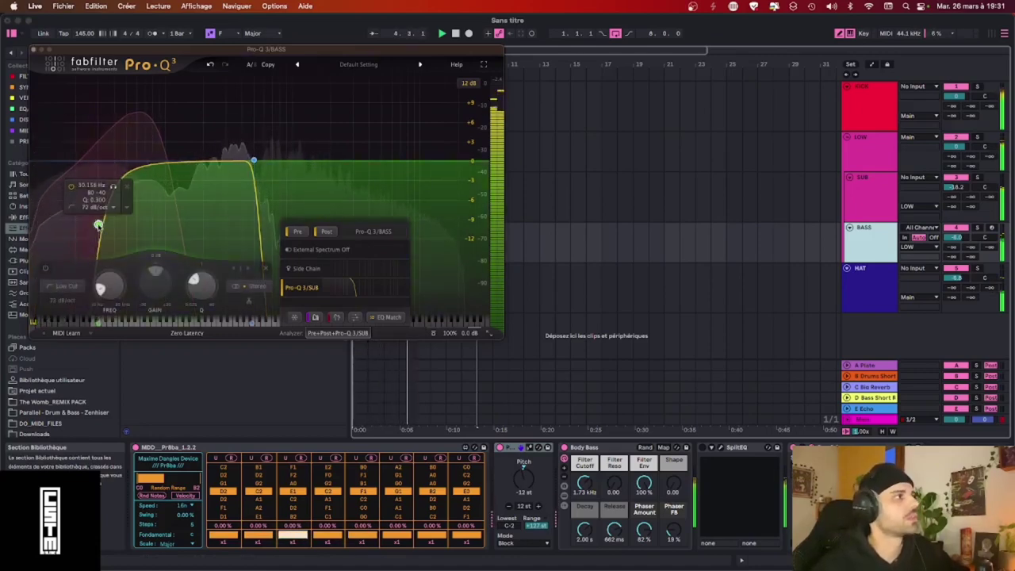
{"action": "left_click_drag", "start_coordinate": [97, 224], "coordinate": [171, 159]}
{"action": "left_click_drag", "start_coordinate": [171, 158], "coordinate": [171, 161]}
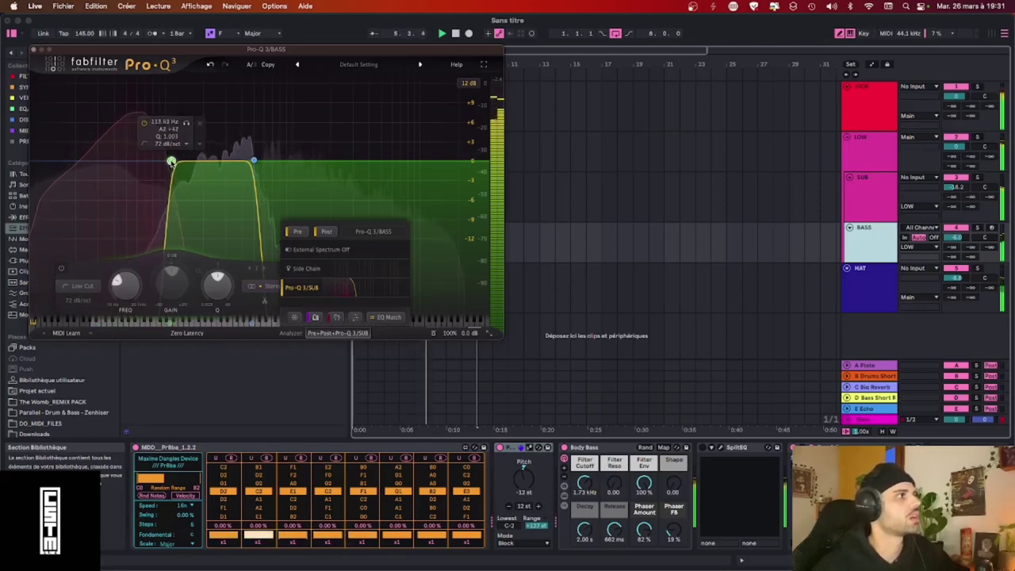
Set the BASS Pitch effect to -24 st and lower the Pro-Q 3 high cut to about 254 Hz.
{"action": "left_click_drag", "start_coordinate": [253, 161], "coordinate": [251, 159]}
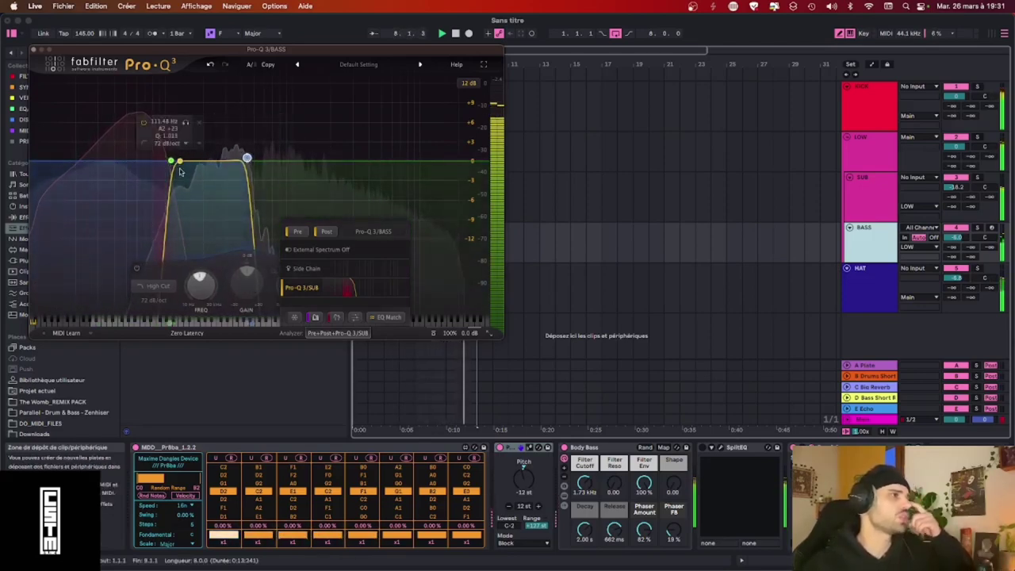
{"action": "left_click", "coordinate": [508, 507]}
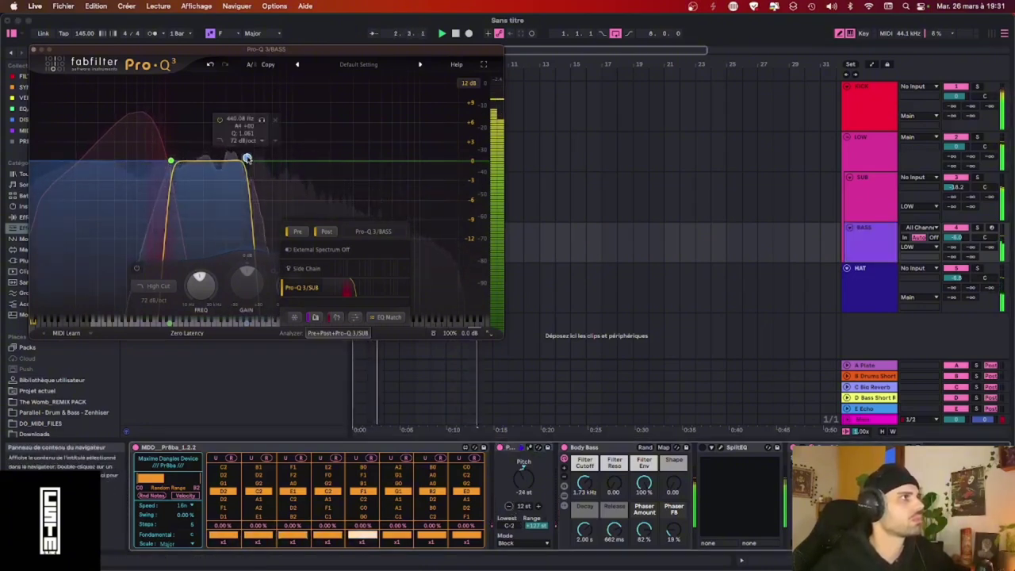
{"action": "left_click_drag", "start_coordinate": [246, 158], "coordinate": [225, 158]}
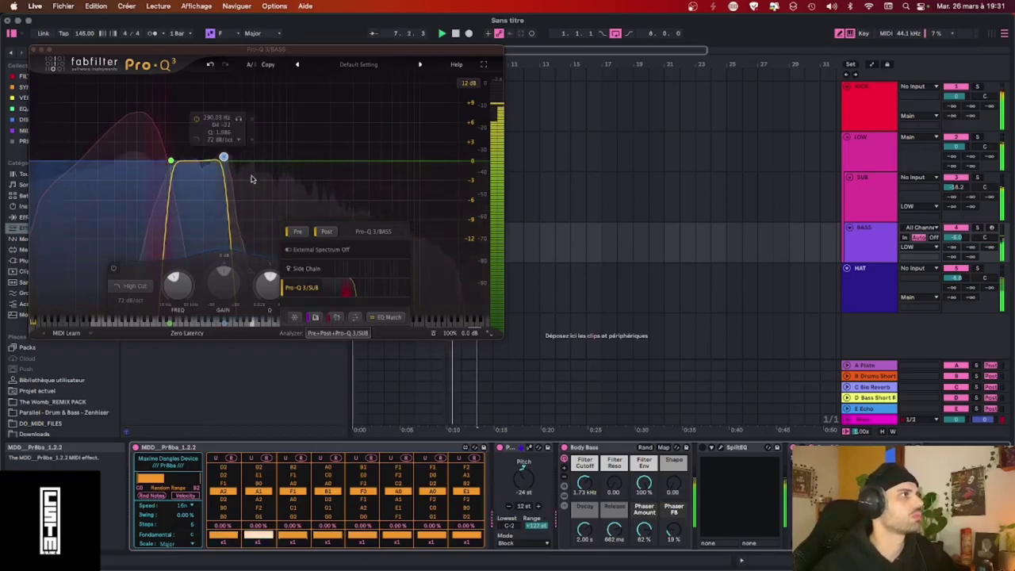
{"action": "left_click_drag", "start_coordinate": [224, 157], "coordinate": [217, 157]}
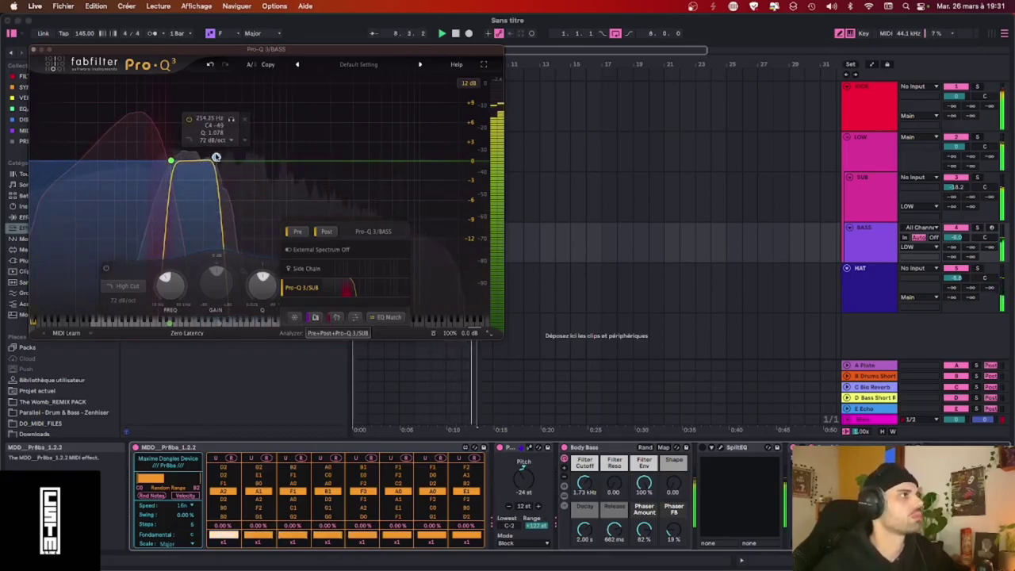
Raise the BASS Pro-Q 3 high cut, then insert a Chord effect between Pitch and Body Bass with Shift 2 at +6 st.
{"action": "left_click_drag", "start_coordinate": [216, 157], "coordinate": [225, 157]}
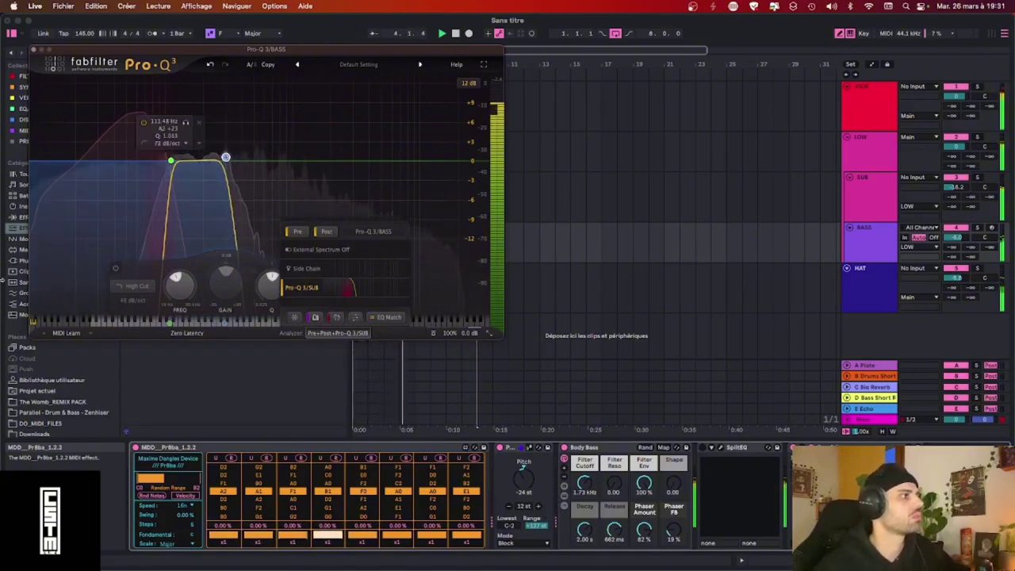
{"action": "left_click", "coordinate": [34, 50]}
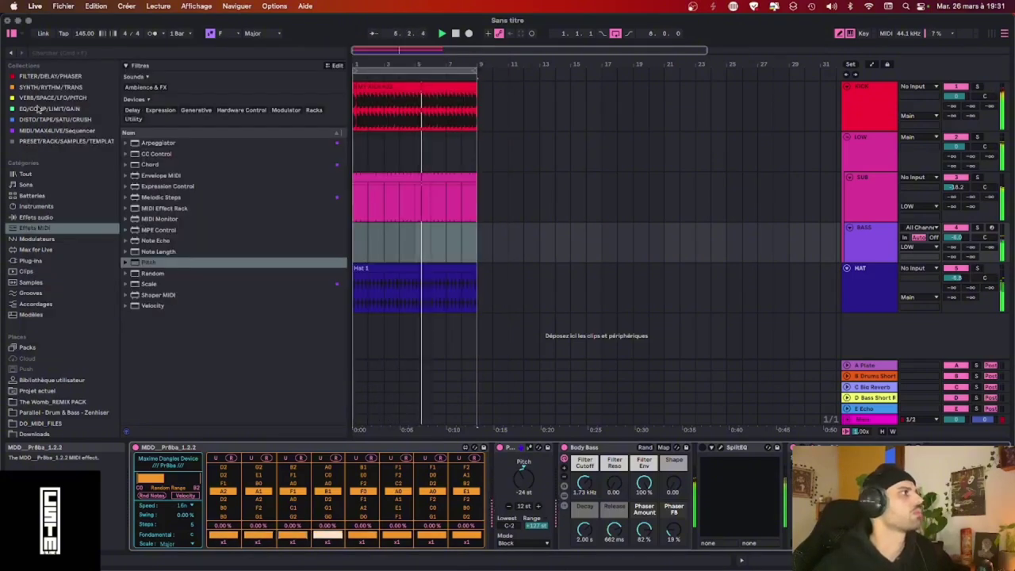
{"action": "left_click", "coordinate": [145, 164]}
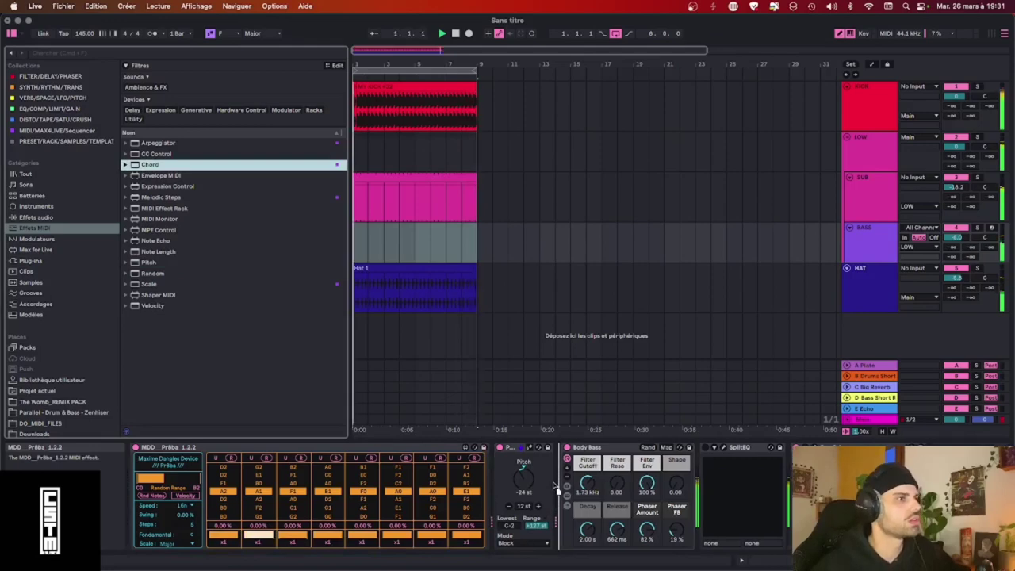
{"action": "left_click_drag", "start_coordinate": [555, 485], "coordinate": [556, 485]}
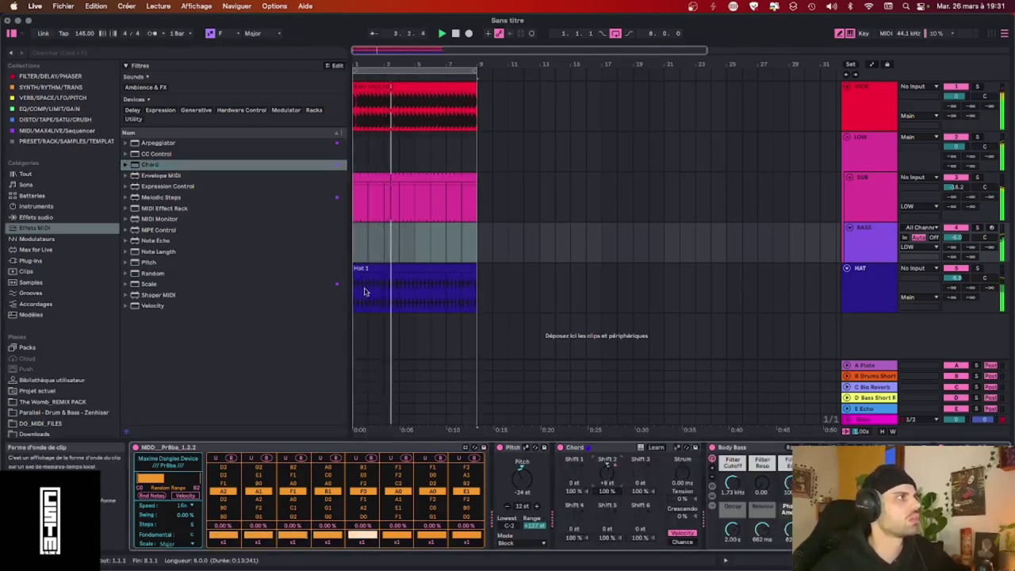
Delete SplitEQ from the BASS chain and set the BASS Pro-Q 3 high cut to about 316 Hz with a 48 dB/oct slope.
{"action": "scroll", "coordinate": [713, 485], "scroll_direction": "right", "scroll_amount": 3}
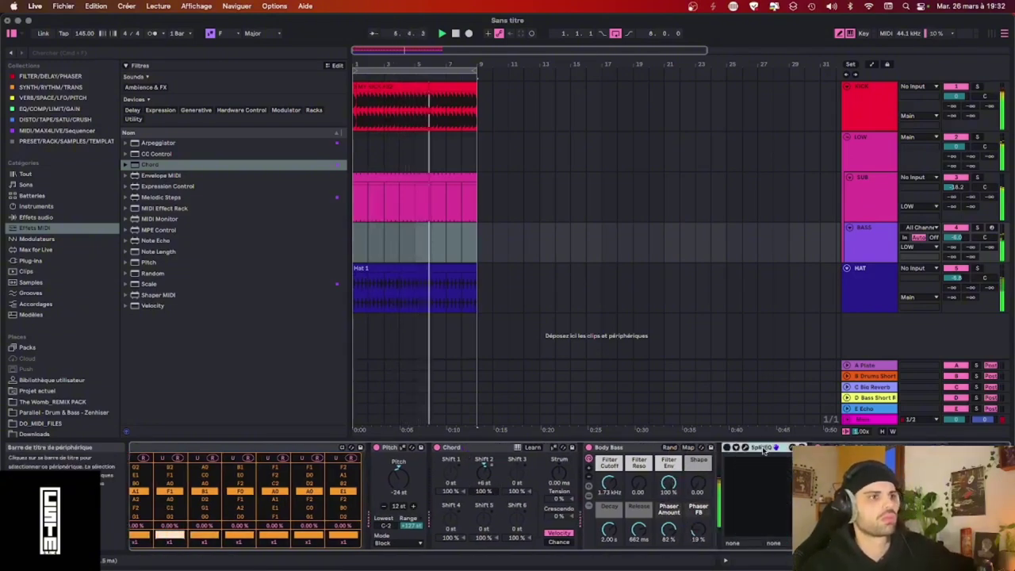
{"action": "key", "text": "Delete"}
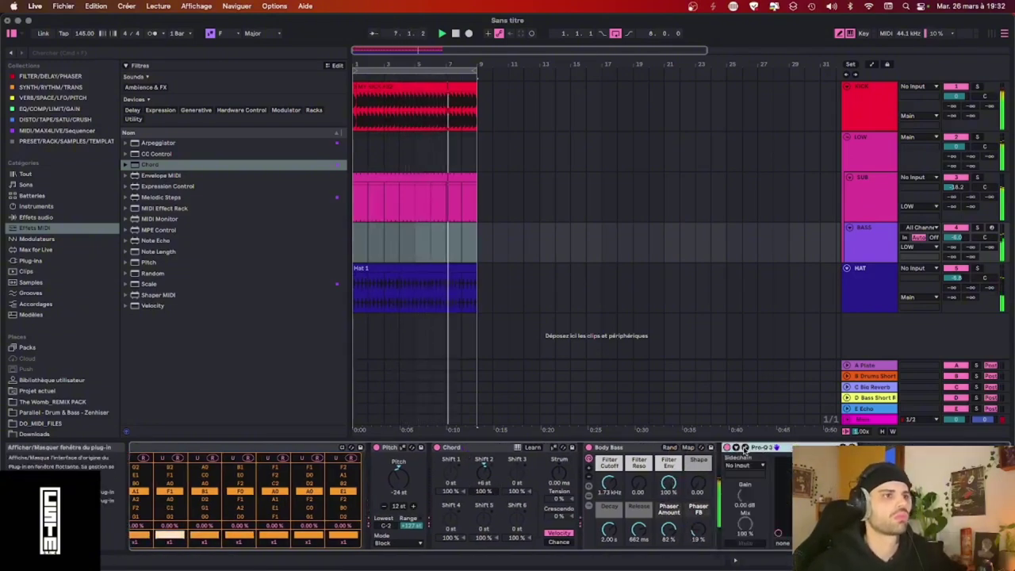
{"action": "left_click", "coordinate": [745, 448]}
{"action": "mouse_move", "coordinate": [226, 158]}
{"action": "left_mouse_down"}
{"action": "mouse_move", "coordinate": [240, 158]}
{"action": "mouse_move", "coordinate": [230, 157]}
{"action": "left_mouse_up"}
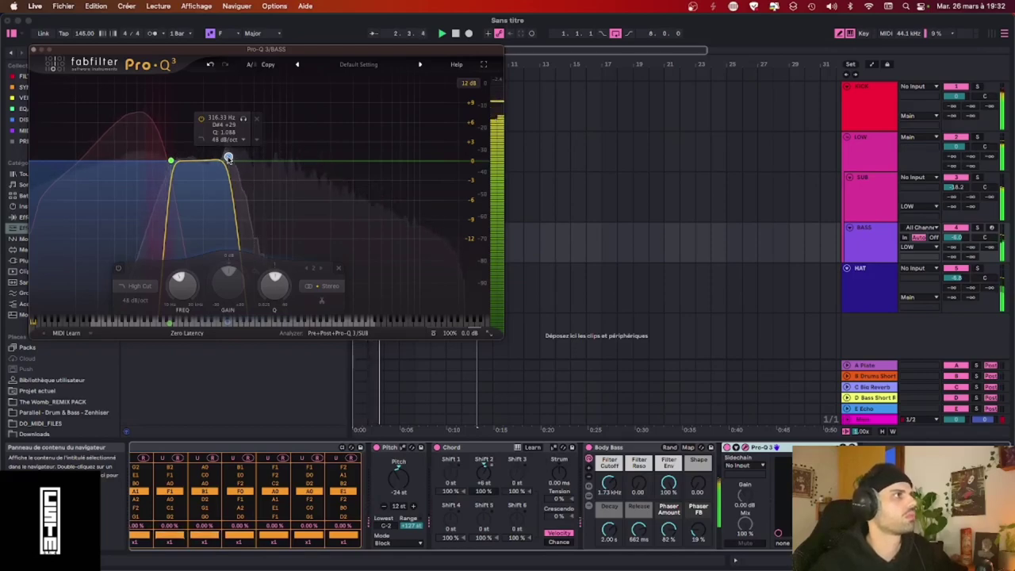
Set the BASS Pro-Q 3 low cut to about 97 Hz and high cut to about 292 Hz, and raise the BASS track volume.
{"action": "scroll", "coordinate": [198, 475], "scroll_direction": "left", "scroll_amount": 3}
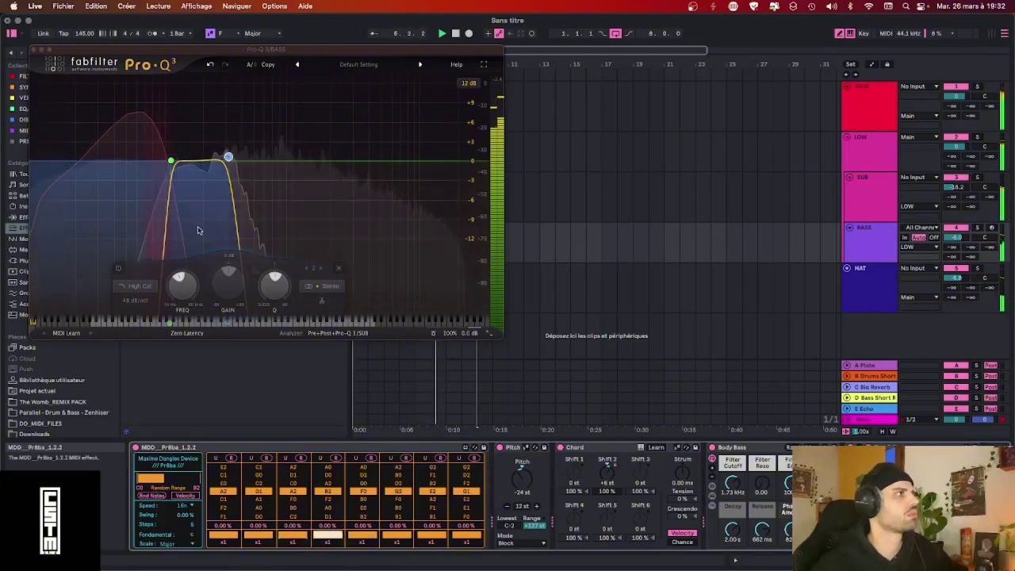
{"action": "left_click_drag", "start_coordinate": [171, 161], "coordinate": [161, 157]}
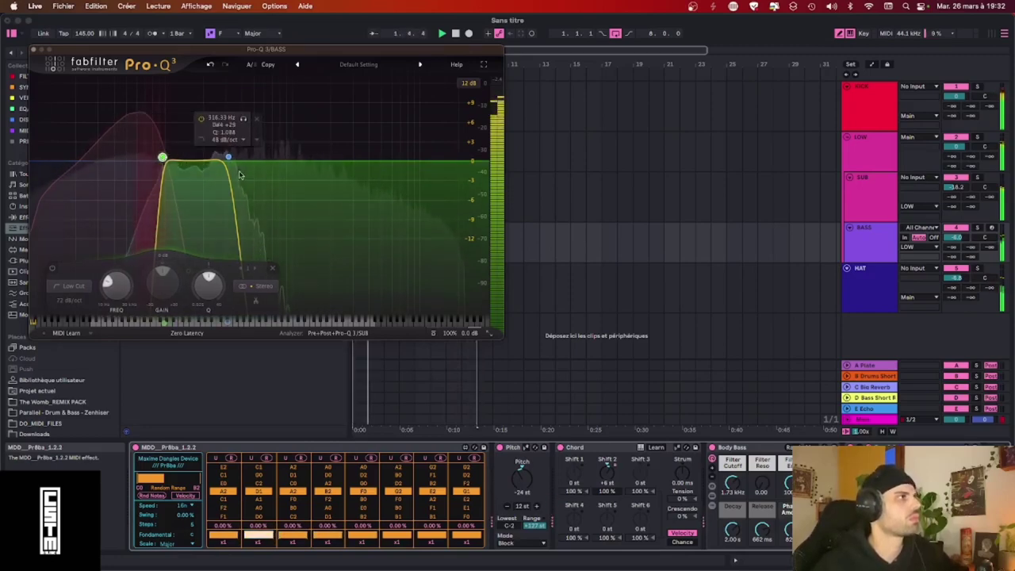
{"action": "mouse_move", "coordinate": [228, 155]}
{"action": "left_mouse_down"}
{"action": "mouse_move", "coordinate": [275, 157]}
{"action": "mouse_move", "coordinate": [231, 158]}
{"action": "left_mouse_up"}
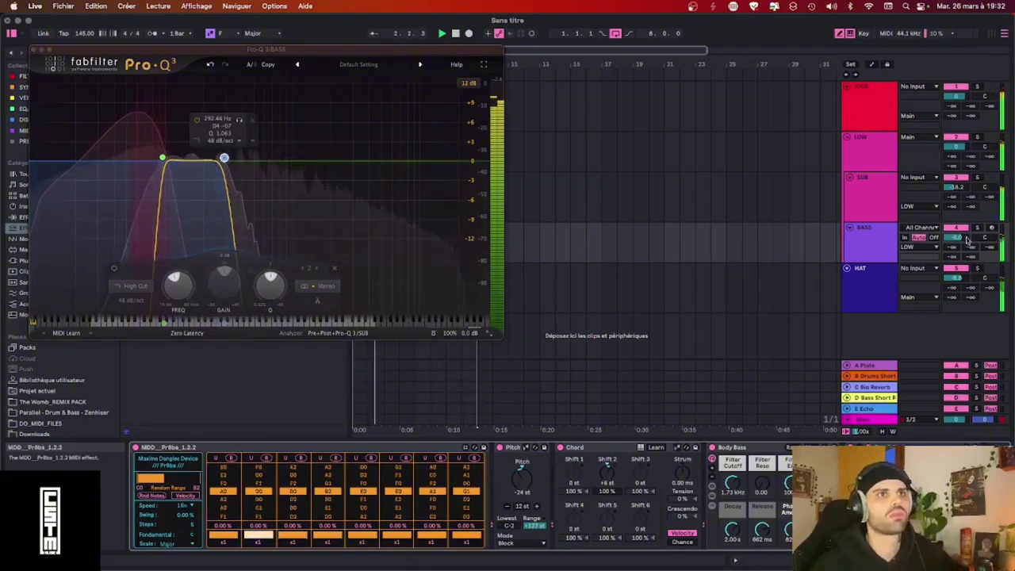
{"action": "left_click_drag", "start_coordinate": [960, 238], "coordinate": [960, 236]}
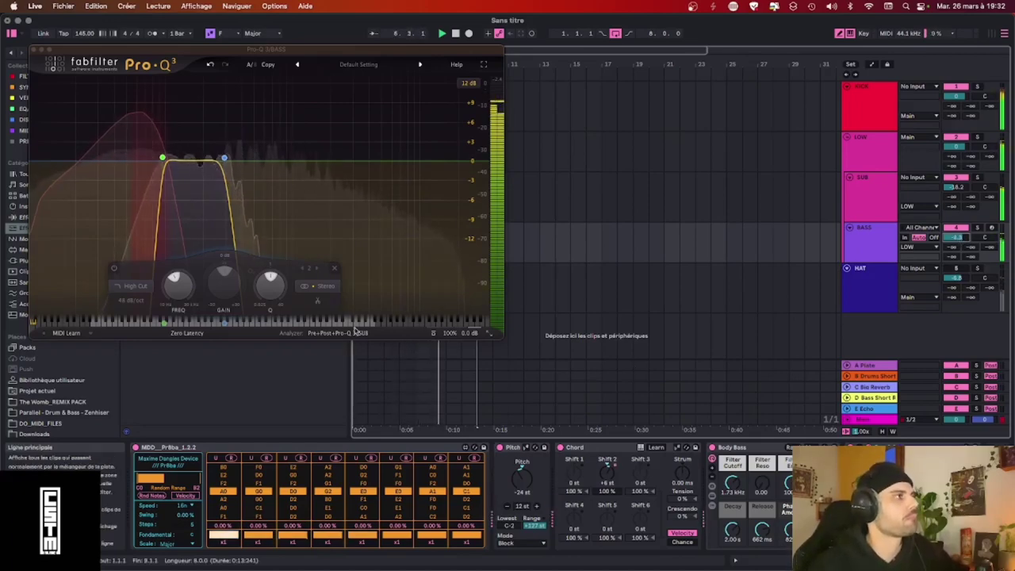
Add a narrow bell cut of about 9 dB just above the low cut in the BASS Pro-Q 3 and close the plug-in.
{"action": "left_click", "coordinate": [163, 159]}
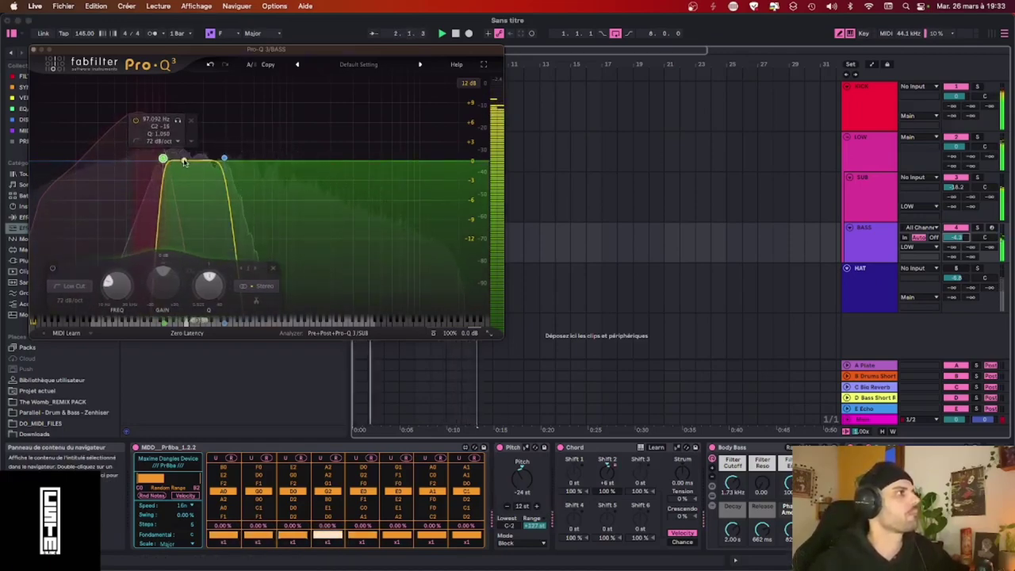
{"action": "left_click_drag", "start_coordinate": [183, 161], "coordinate": [195, 362]}
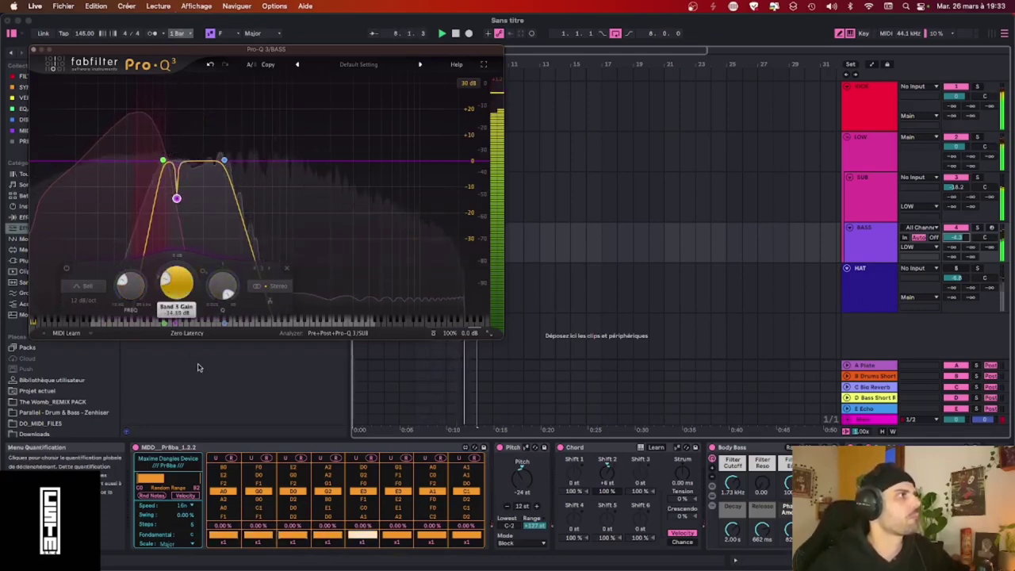
{"action": "left_click_drag", "start_coordinate": [191, 293], "coordinate": [181, 269]}
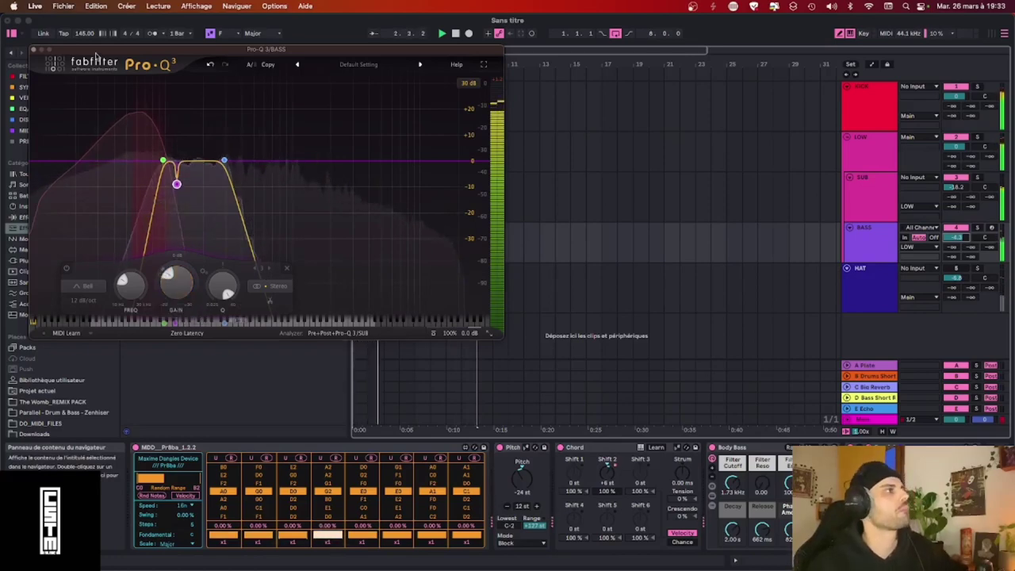
{"action": "left_click", "coordinate": [33, 50]}
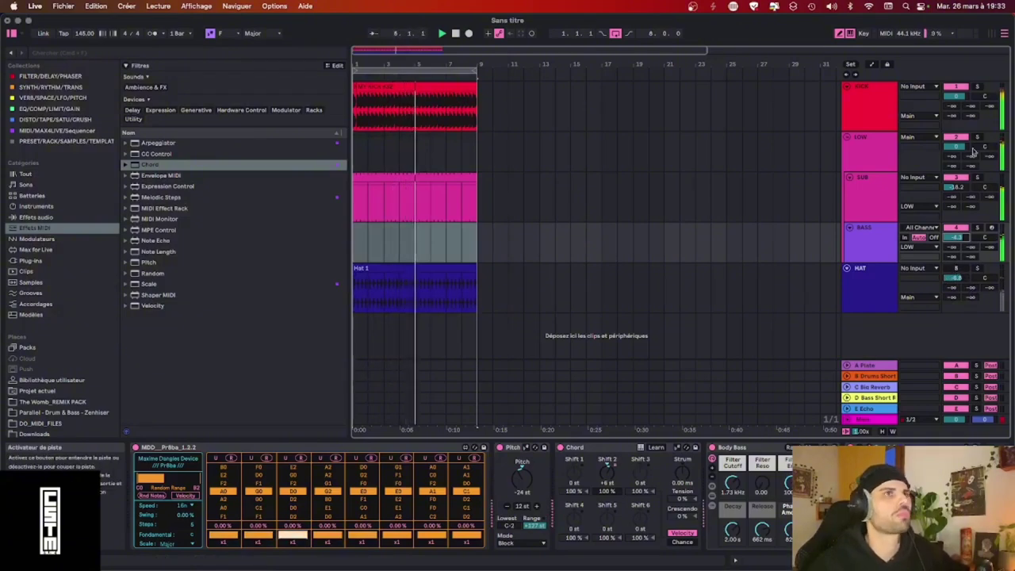
Reactivate the HAT track and duplicate it.
{"action": "left_click", "coordinate": [955, 268]}
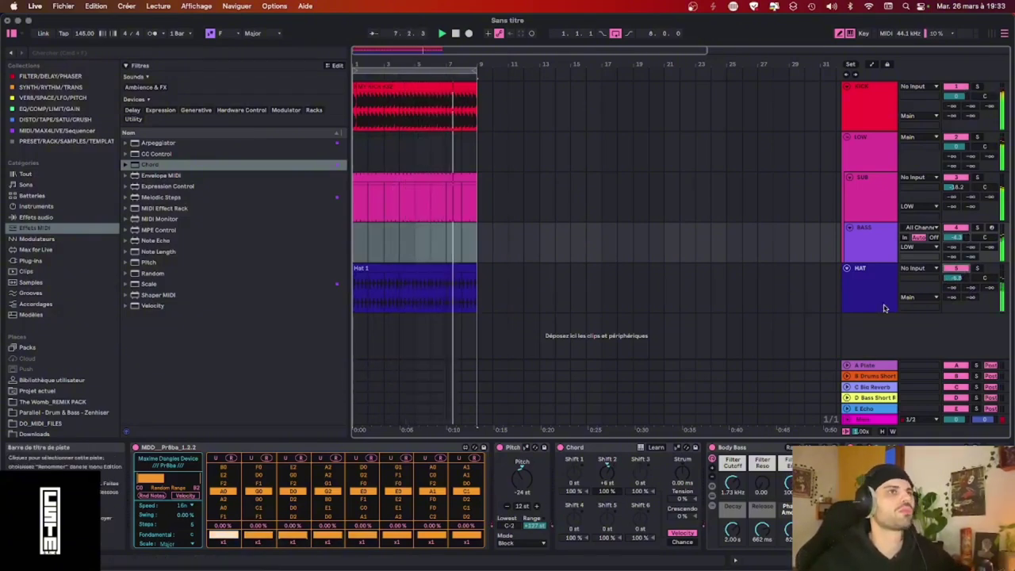
{"action": "scroll", "coordinate": [375, 333], "scroll_direction": "up", "scroll_amount": 10}
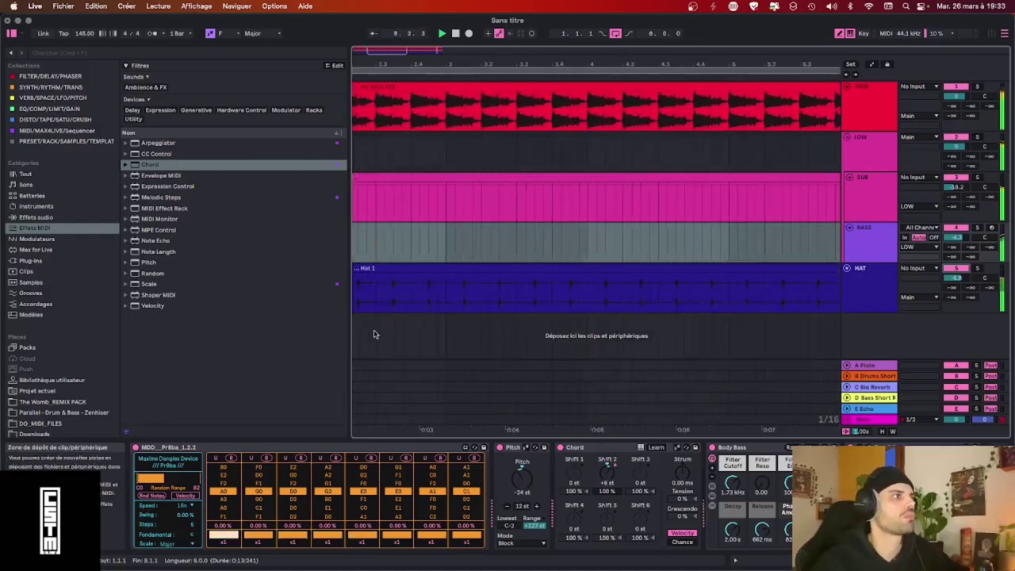
{"action": "scroll", "coordinate": [375, 334], "scroll_direction": "down", "scroll_amount": 4}
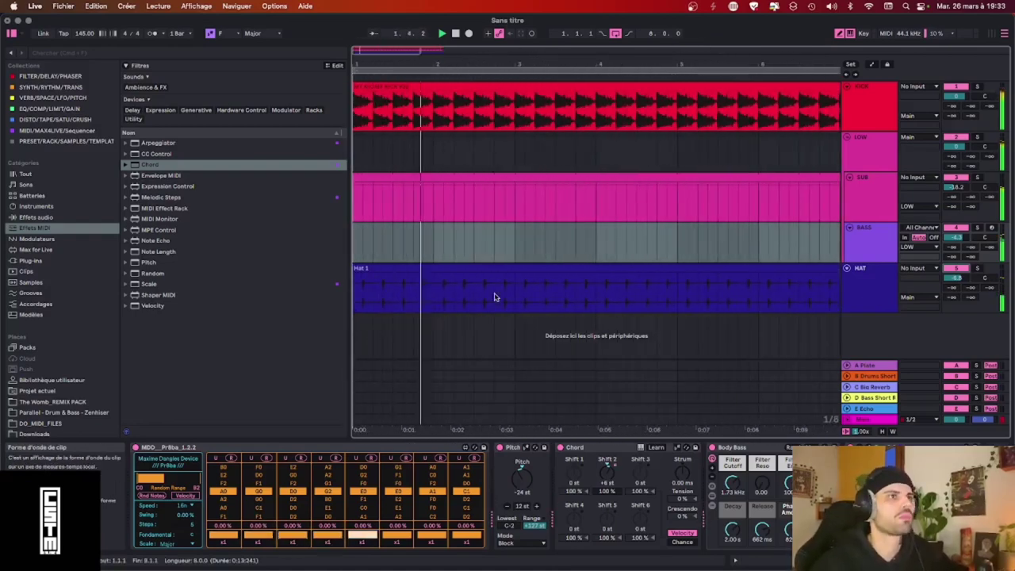
{"action": "left_click", "coordinate": [876, 280]}
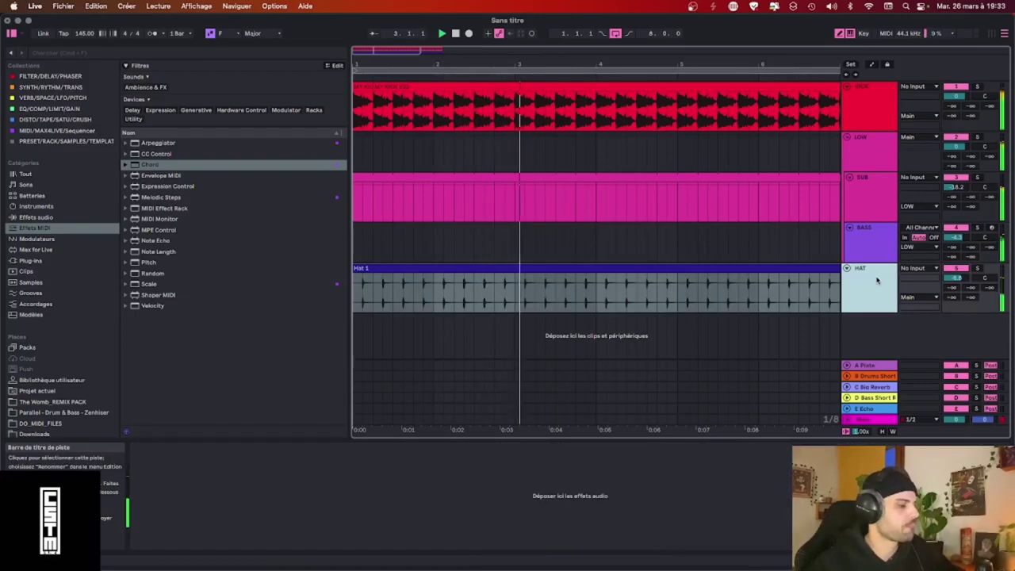
{"action": "key", "text": "super+d"}
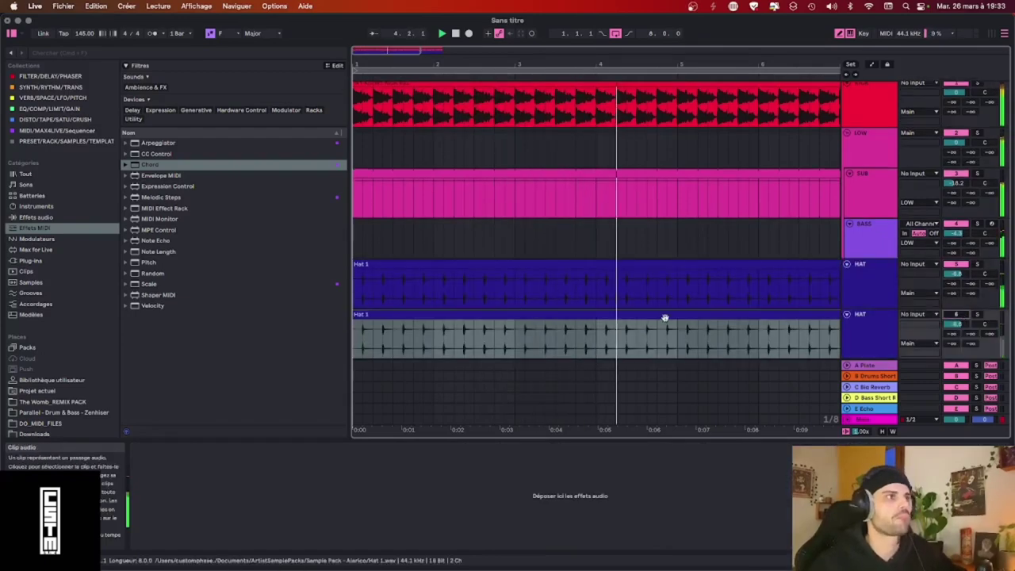
Move the duplicated Hat 1 clip to 1.1.3 so its hits fall on the kicks, and extend its start back to bar 1.
{"action": "scroll", "coordinate": [379, 330], "scroll_direction": "up", "scroll_amount": 5}
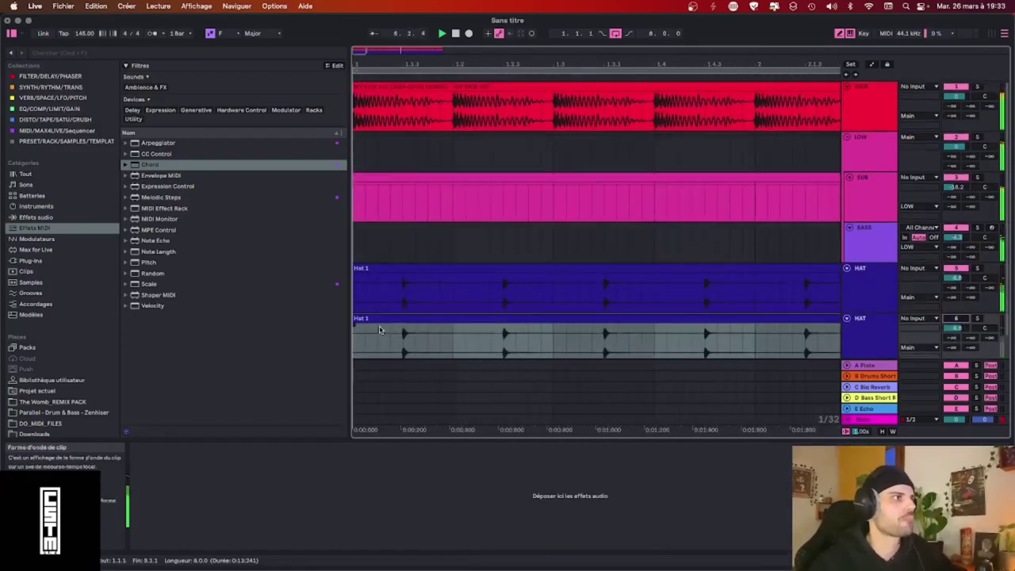
{"action": "left_click_drag", "start_coordinate": [379, 330], "coordinate": [428, 327]}
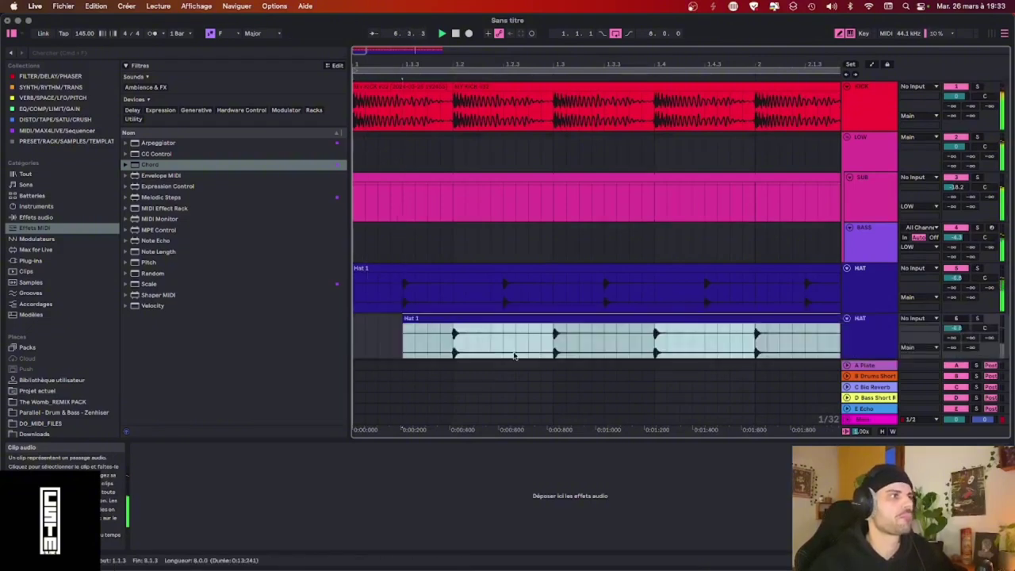
{"action": "scroll", "coordinate": [514, 355], "scroll_direction": "down", "scroll_amount": 5}
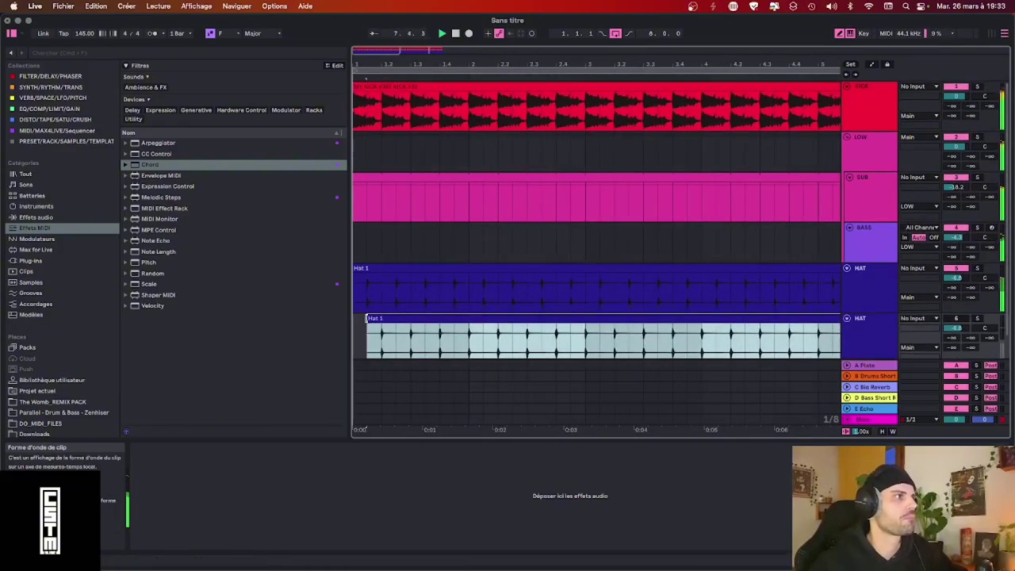
{"action": "left_click_drag", "start_coordinate": [367, 318], "coordinate": [328, 317]}
{"action": "scroll", "coordinate": [515, 360], "scroll_direction": "down", "scroll_amount": 5}
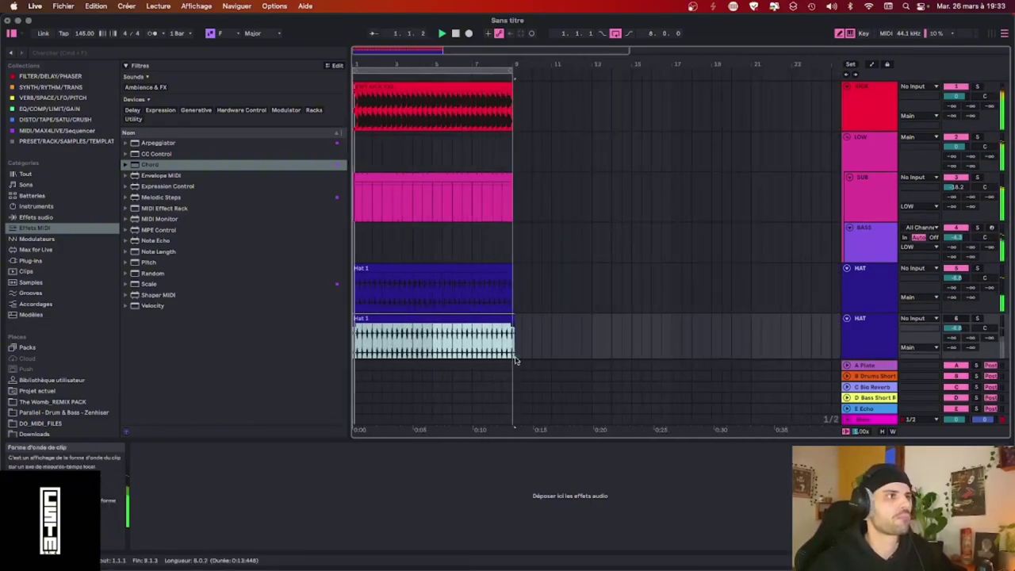
Activate the duplicate HAT track at a lower volume and trim its clip to end at bar 9.
{"action": "left_click", "coordinate": [959, 319]}
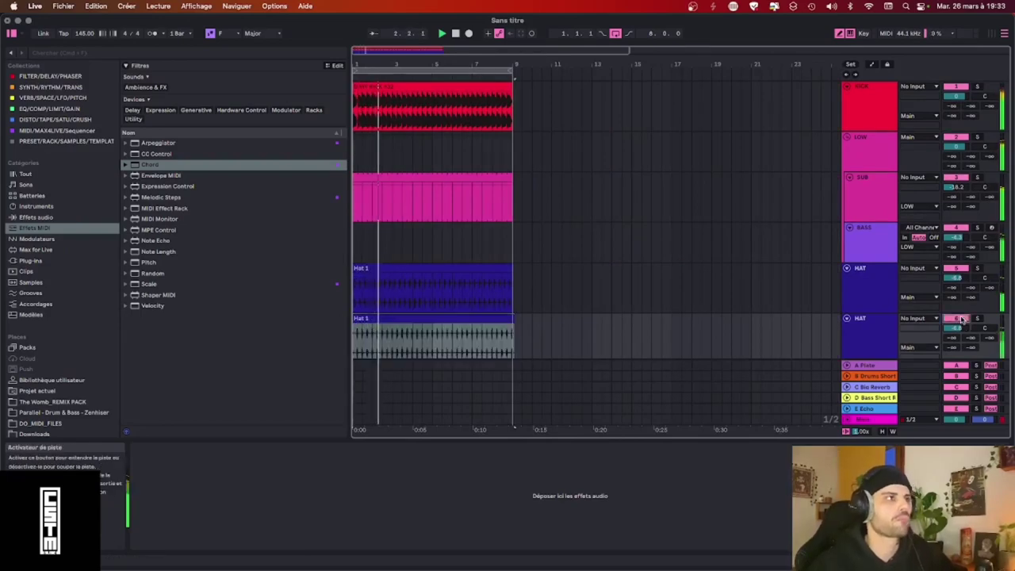
{"action": "left_click_drag", "start_coordinate": [959, 328], "coordinate": [959, 337]}
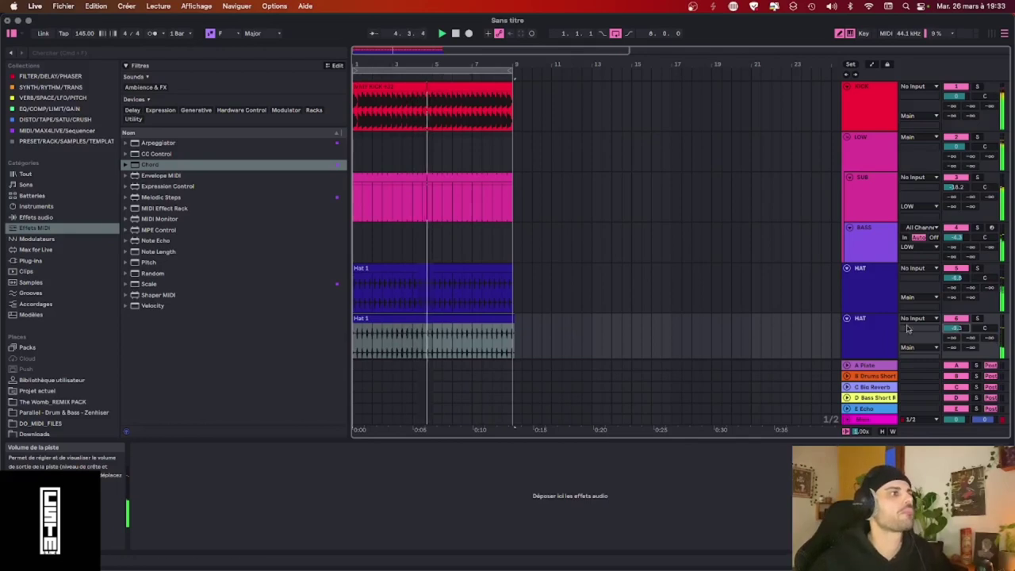
{"action": "left_click", "coordinate": [508, 319]}
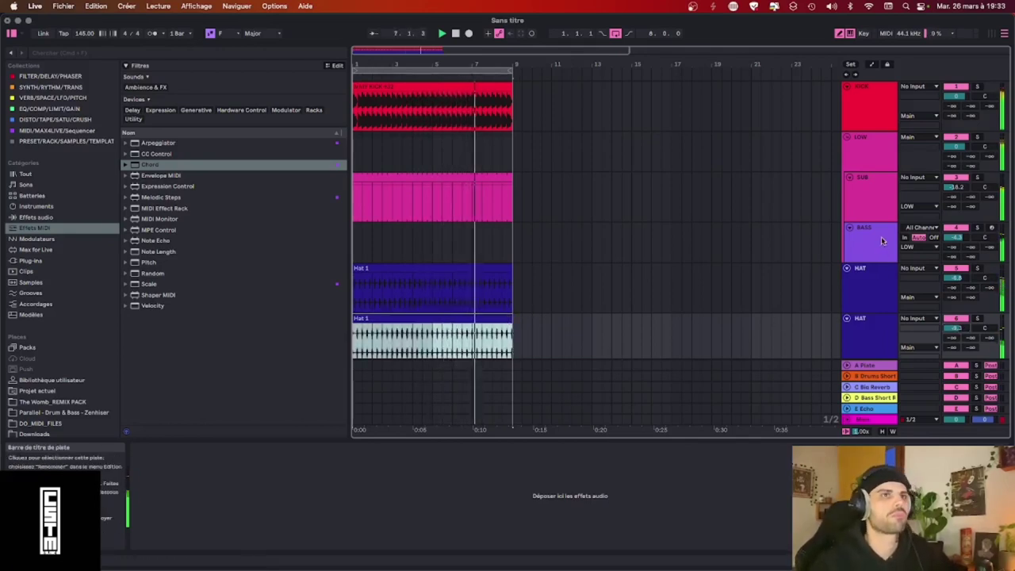
{"action": "scroll", "coordinate": [872, 234], "scroll_direction": "down", "scroll_amount": 2}
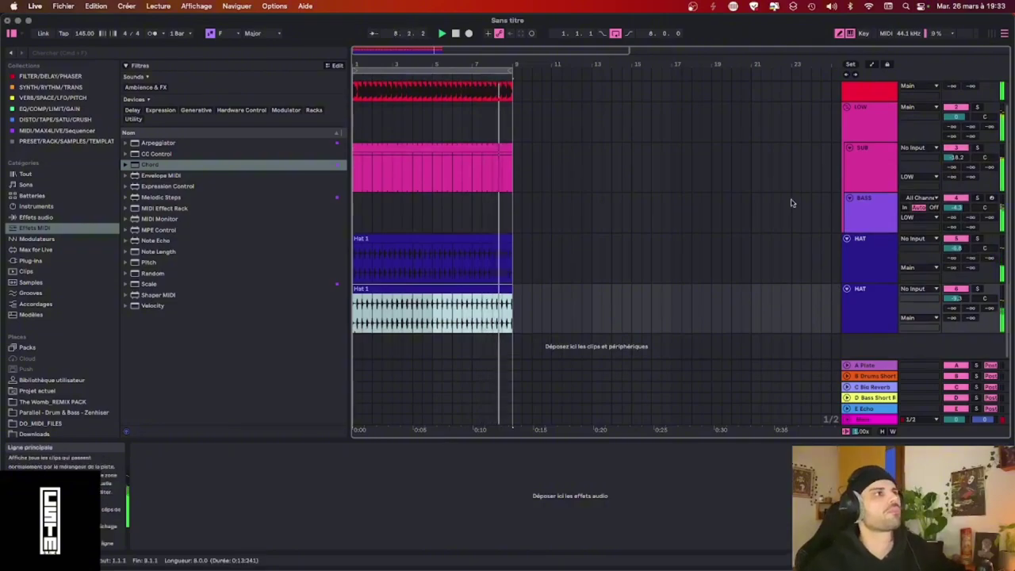
{"action": "scroll", "coordinate": [790, 203], "scroll_direction": "up", "scroll_amount": 2}
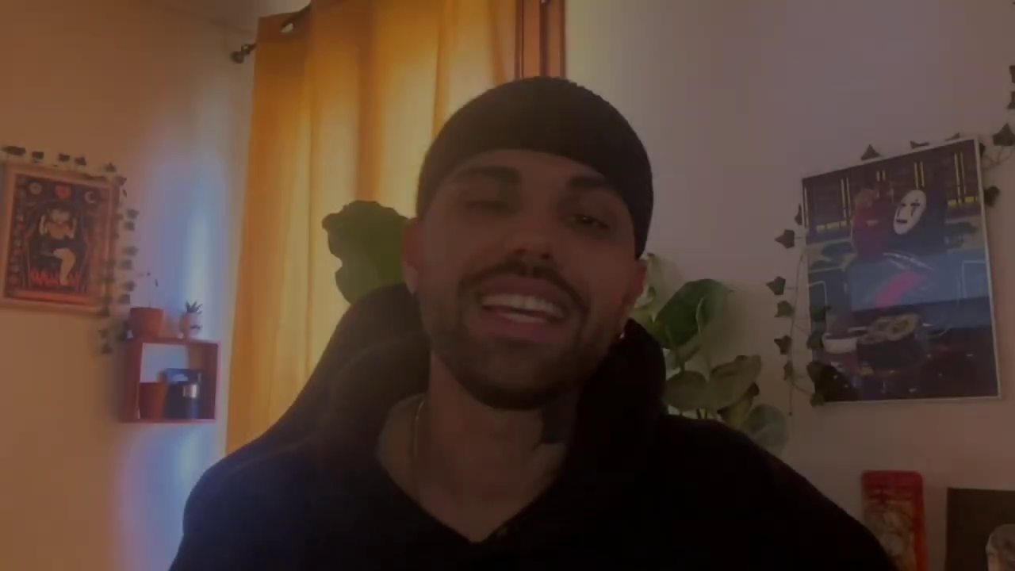